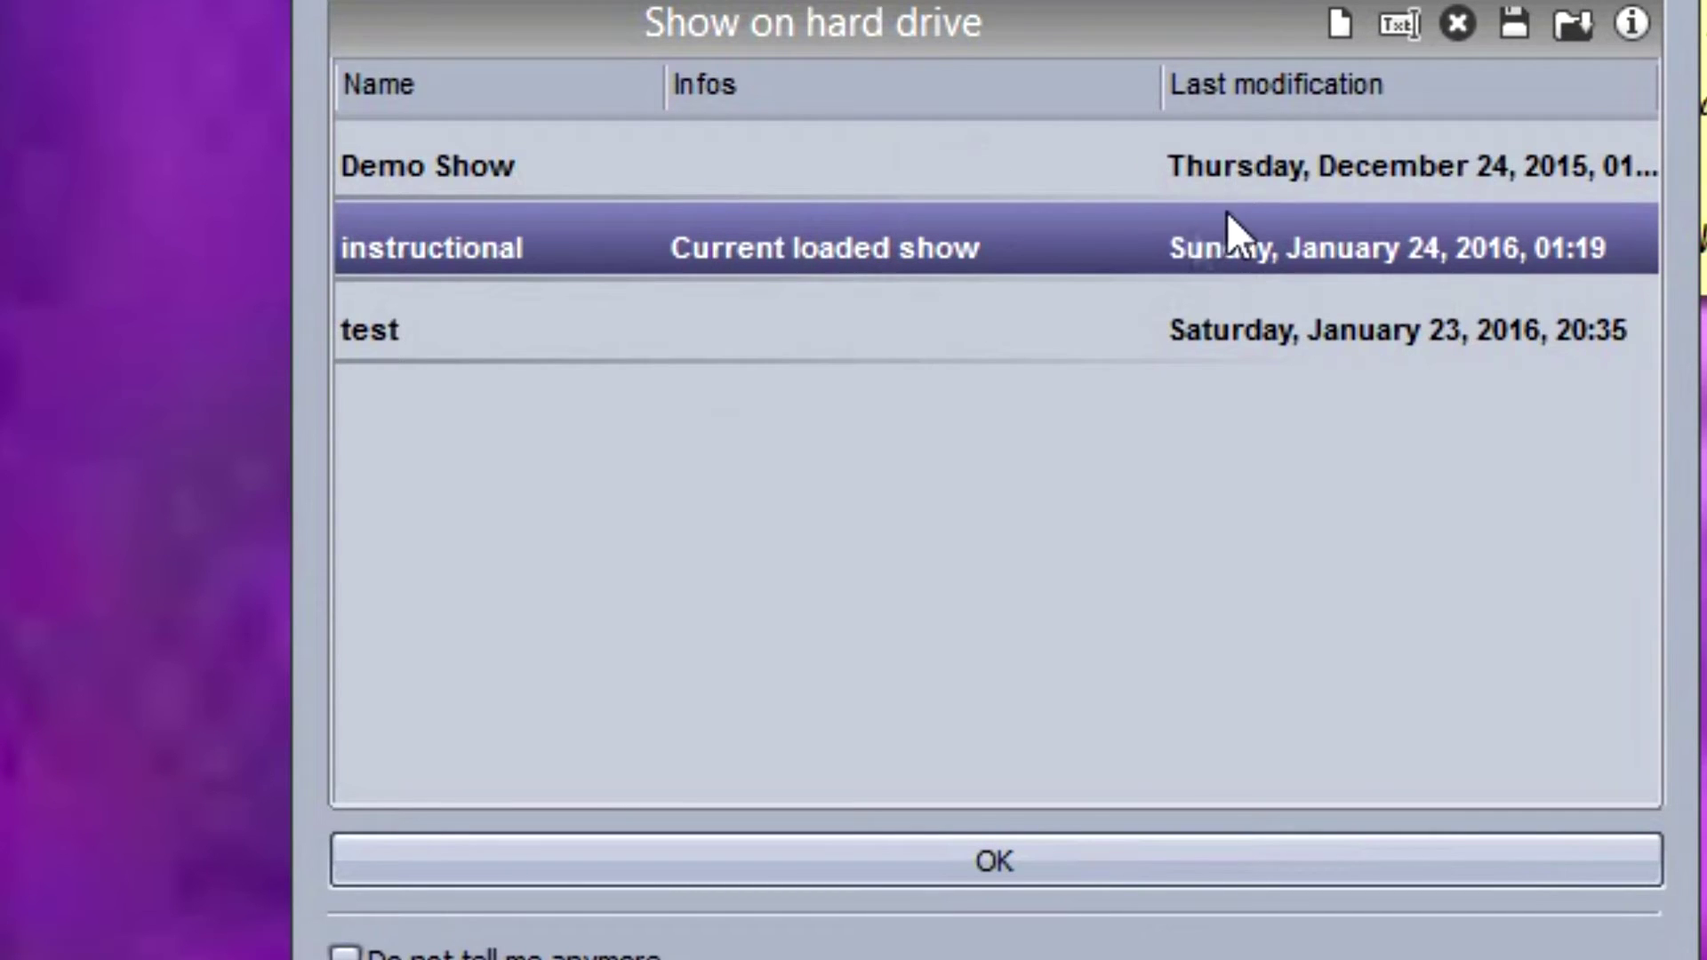
- Create a new show named 'instructional2' and load it
{"action": "left_click", "coordinate": [1337, 22]}
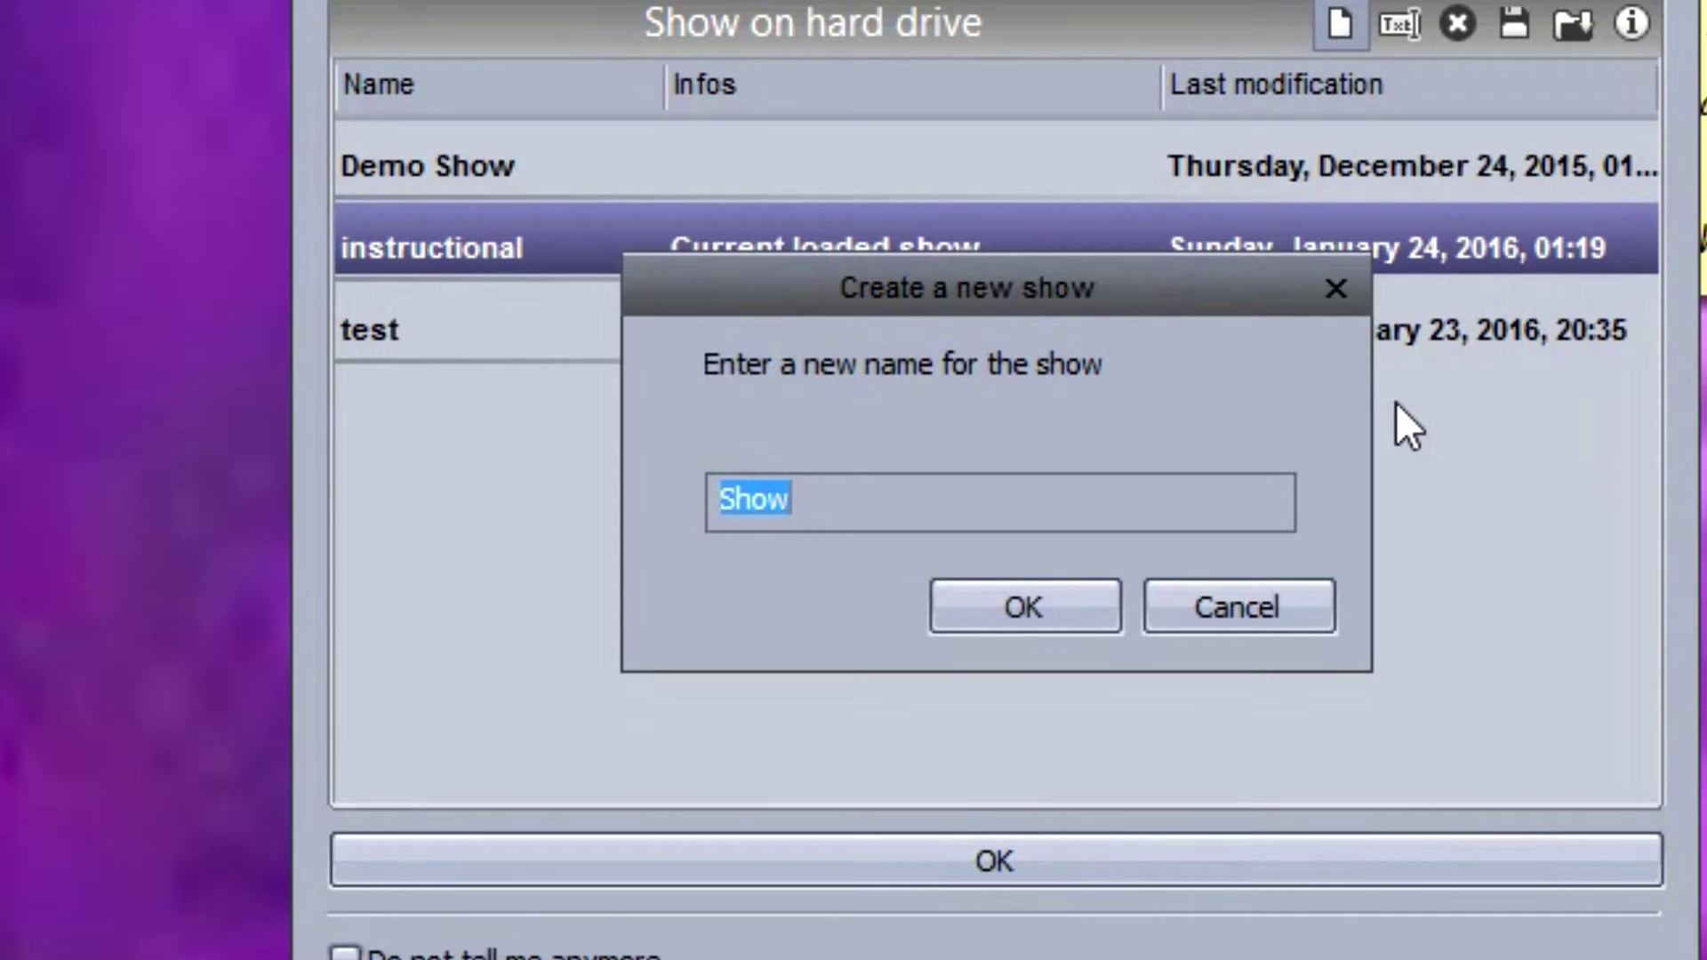
{"action": "type", "text": "instru"}
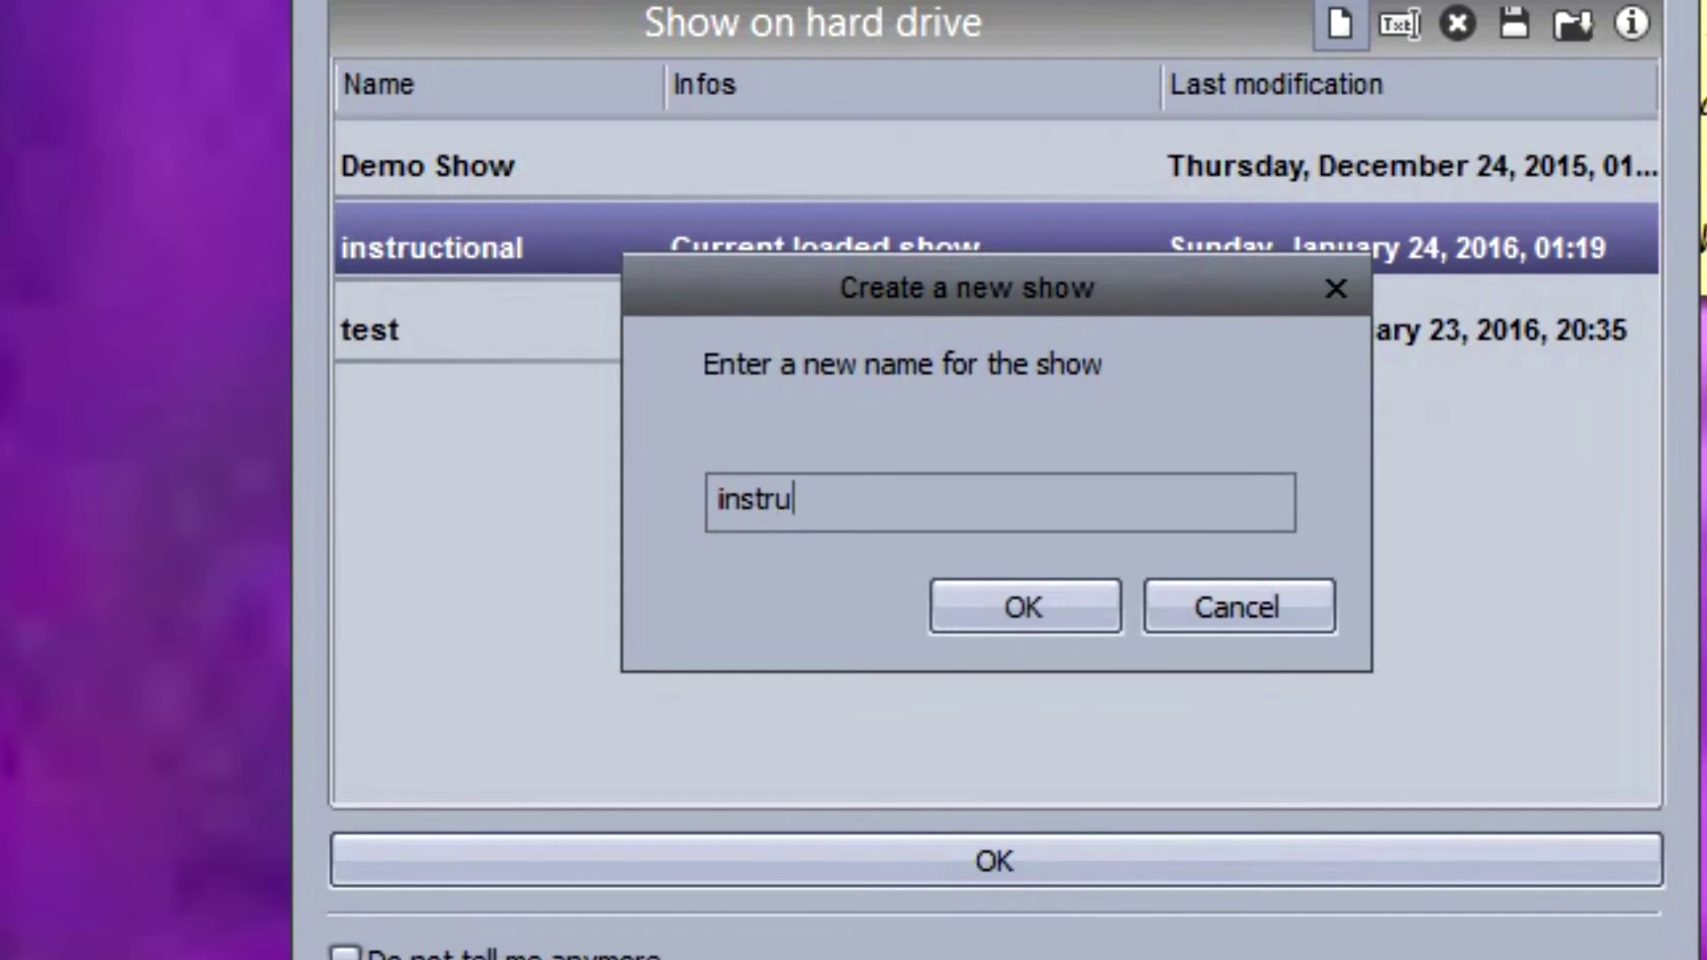
{"action": "type", "text": "ctional2"}
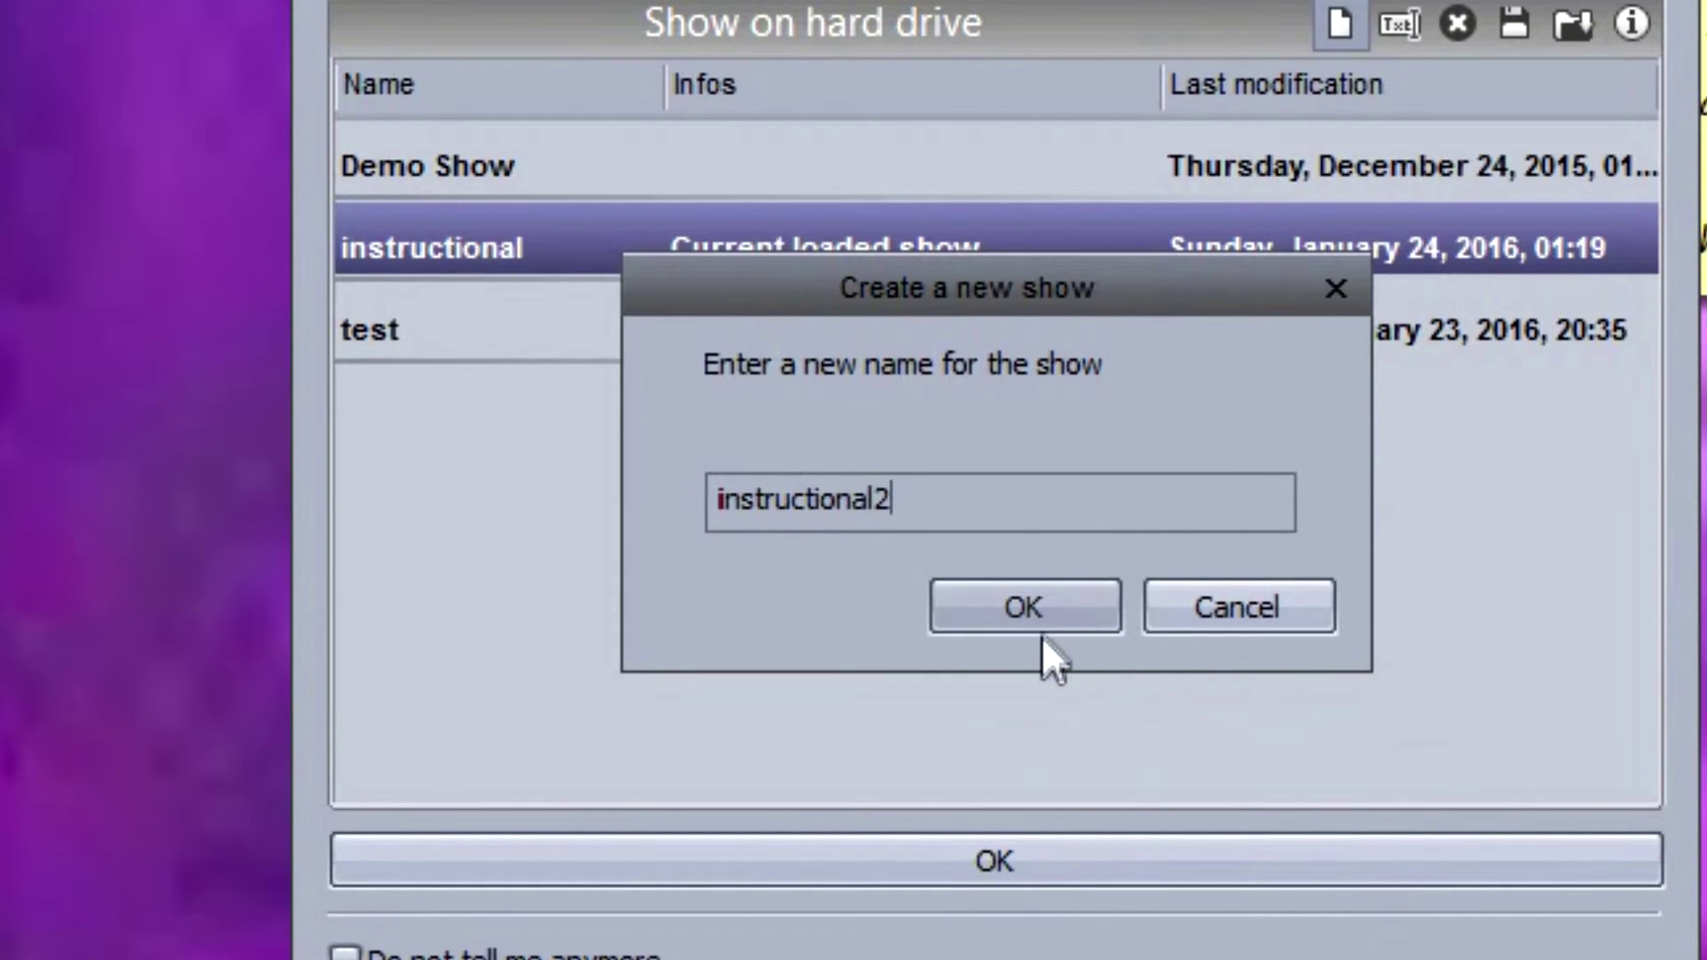
{"action": "left_click", "coordinate": [1026, 610]}
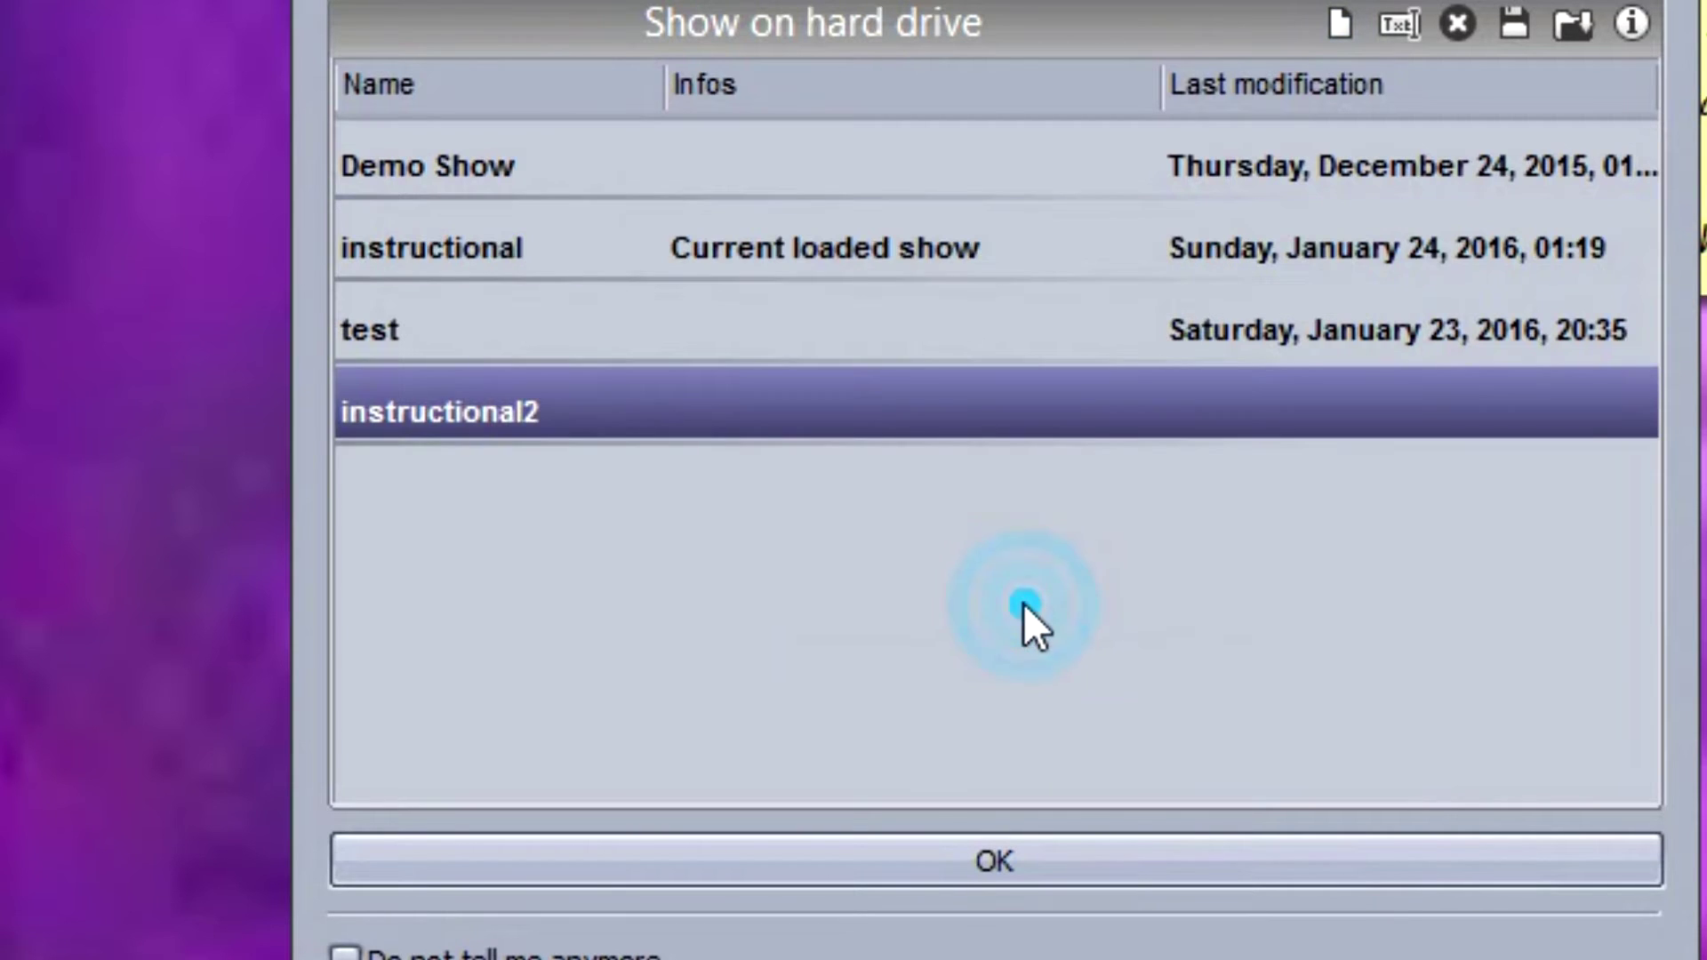
{"action": "left_click", "coordinate": [635, 425]}
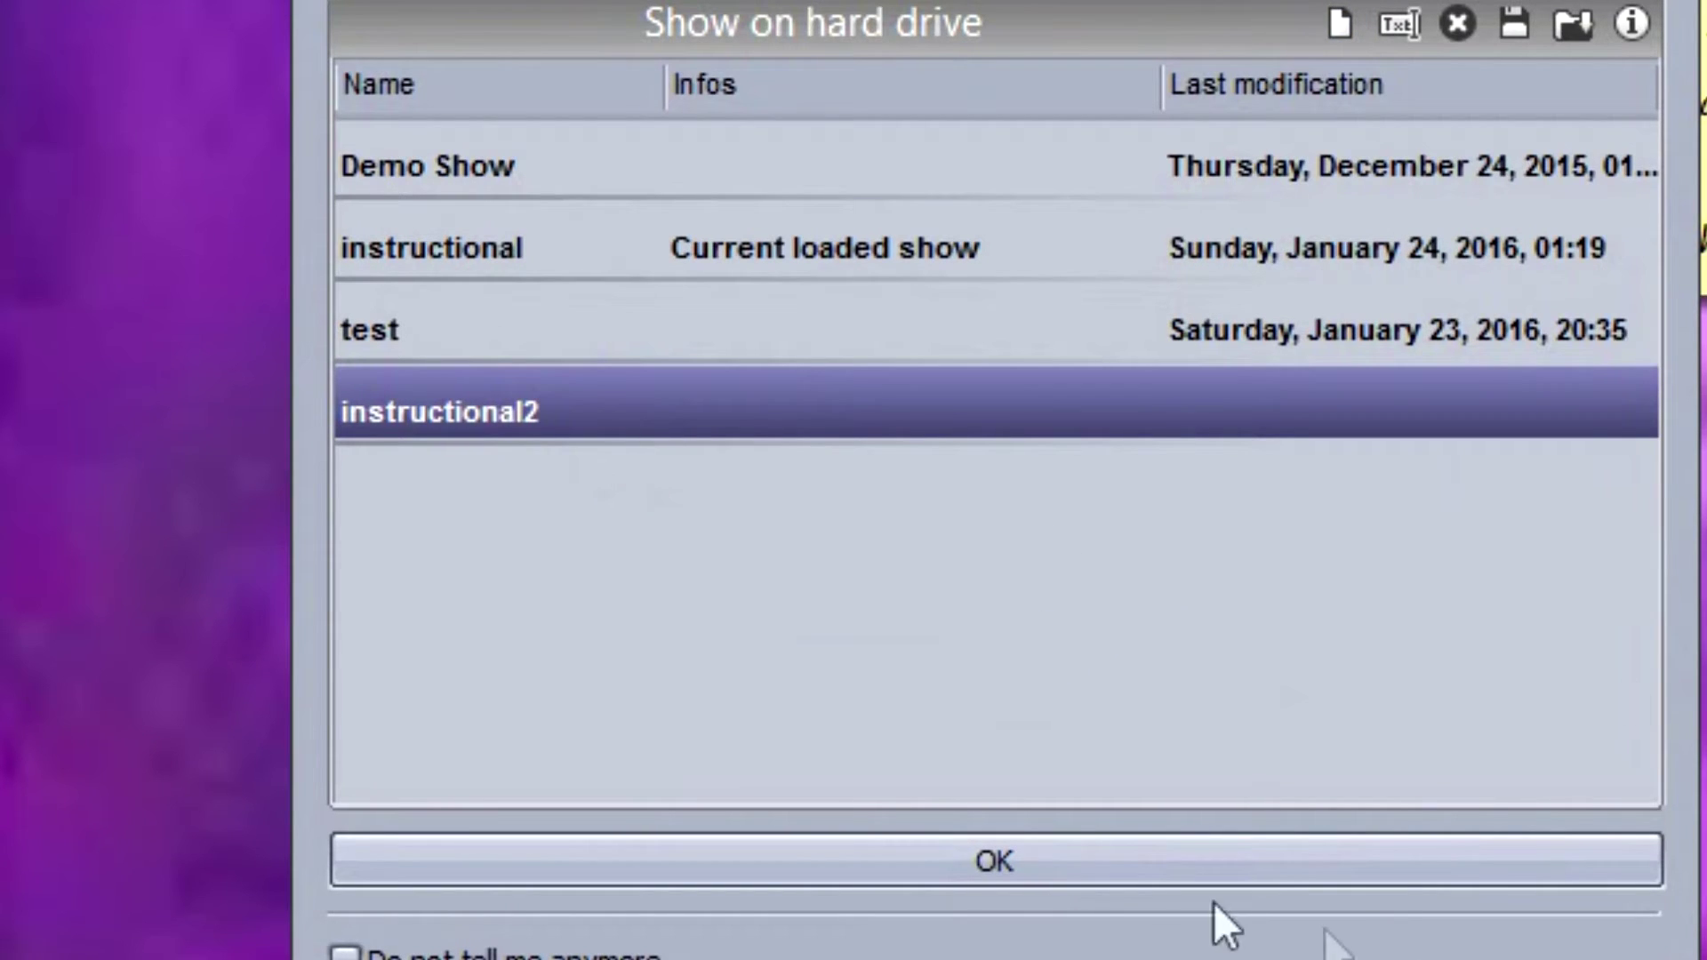
{"action": "left_click", "coordinate": [1113, 841]}
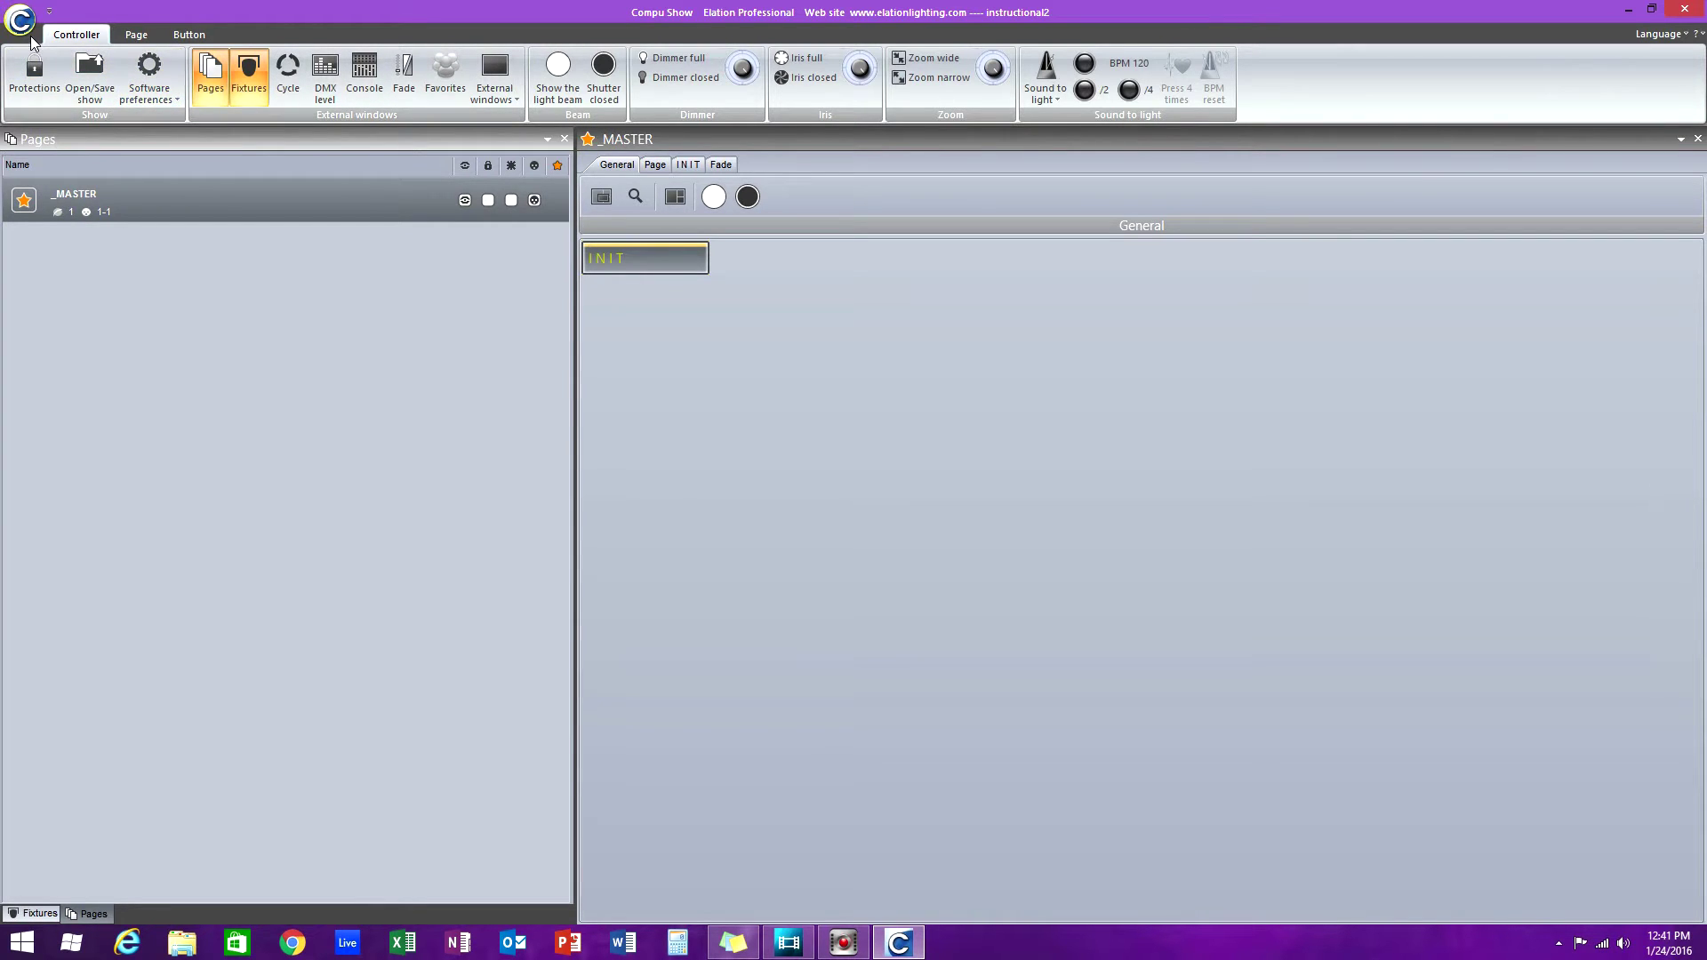
- Open the Page ribbon and launch the New Page fixture-library wizard
{"action": "left_click", "coordinate": [140, 36]}
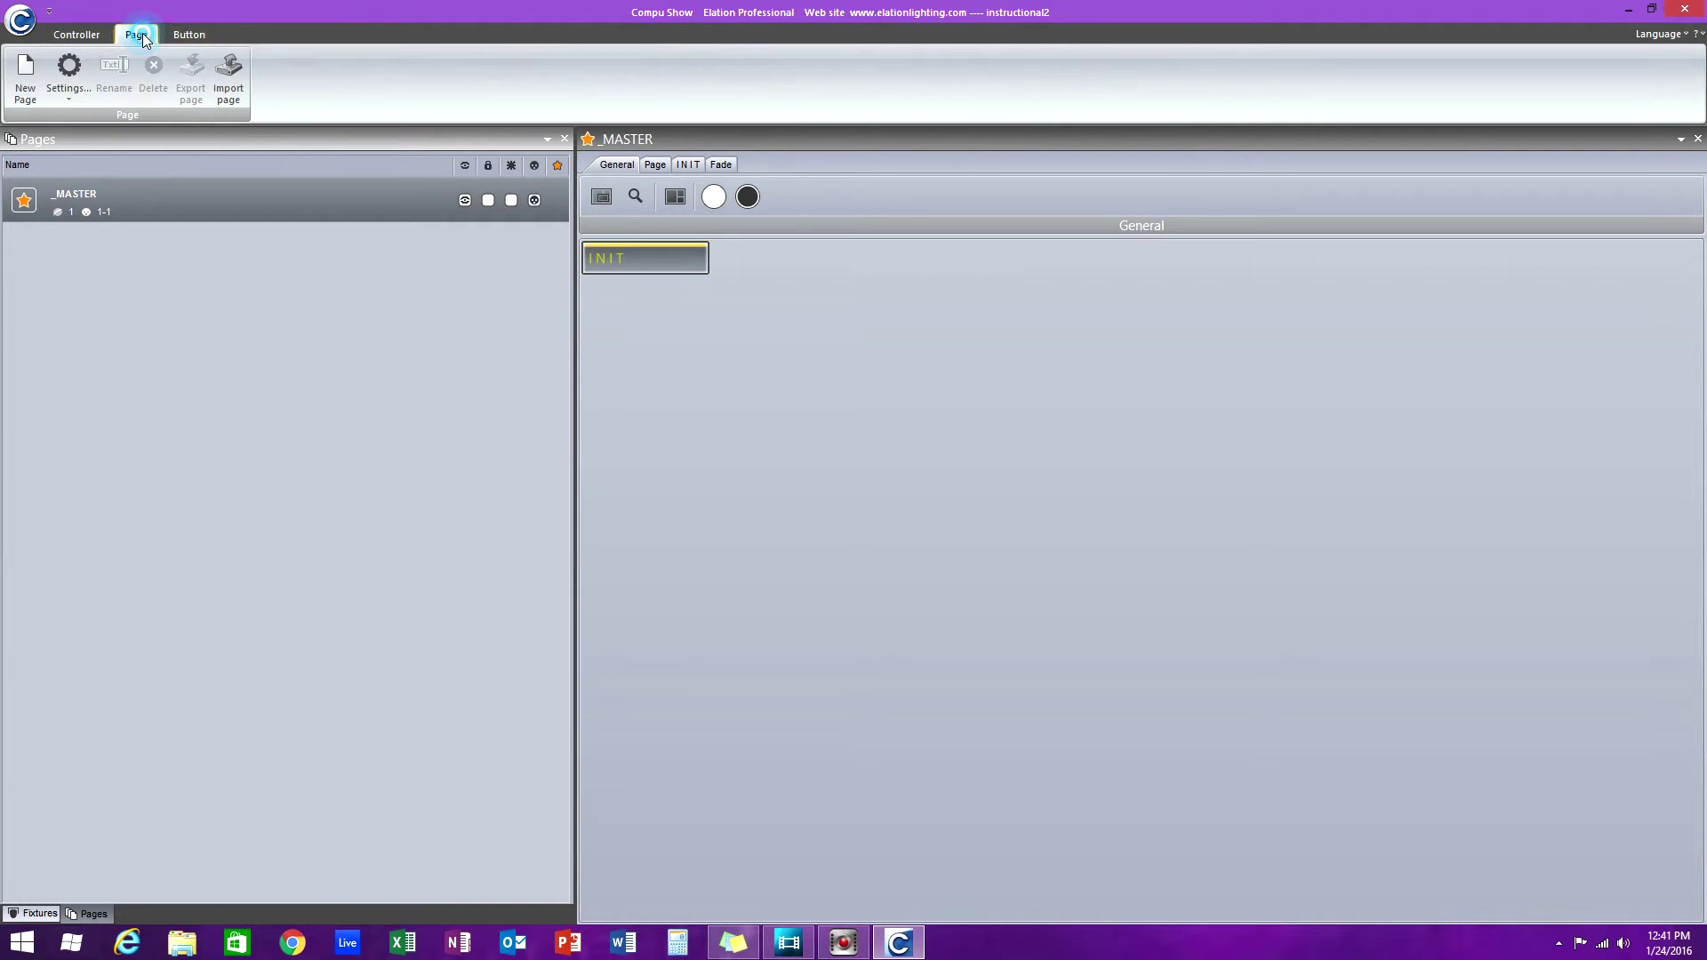
{"action": "left_click", "coordinate": [29, 84]}
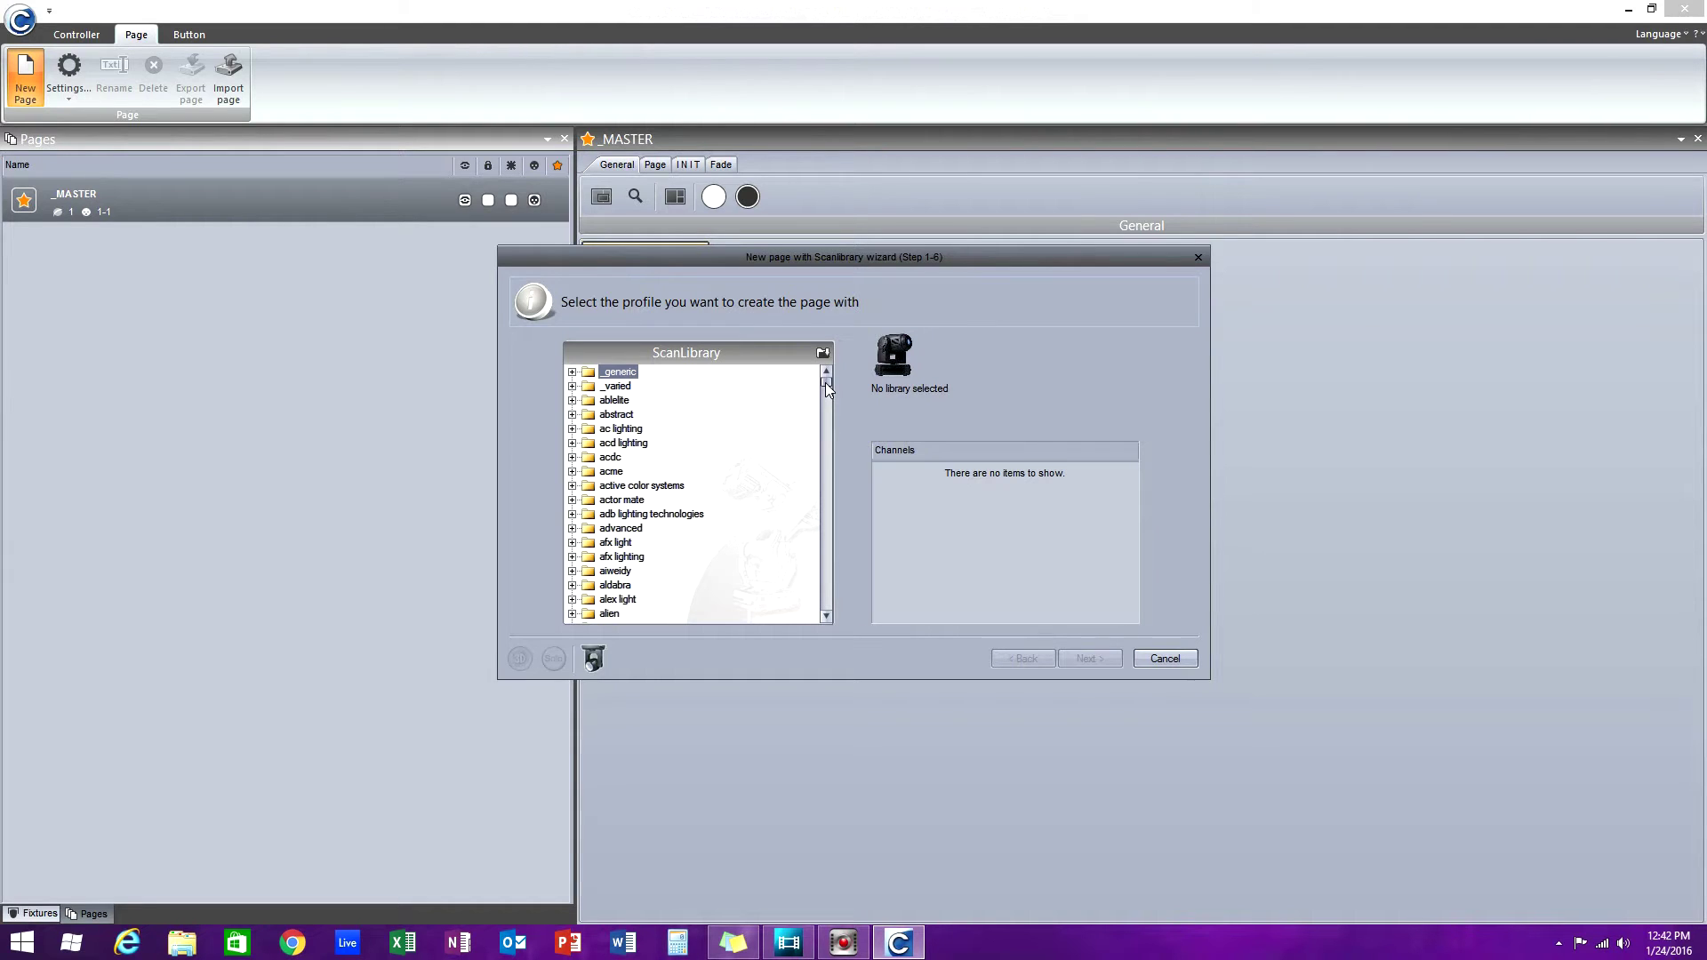
- Pick the Chauvet Intimidator Spot LED 150 profile in Mode 1 and continue to patching
{"action": "mouse_move", "coordinate": [826, 390]}
{"action": "left_mouse_down"}
{"action": "mouse_move", "coordinate": [825, 487]}
{"action": "mouse_move", "coordinate": [825, 419]}
{"action": "left_mouse_up"}
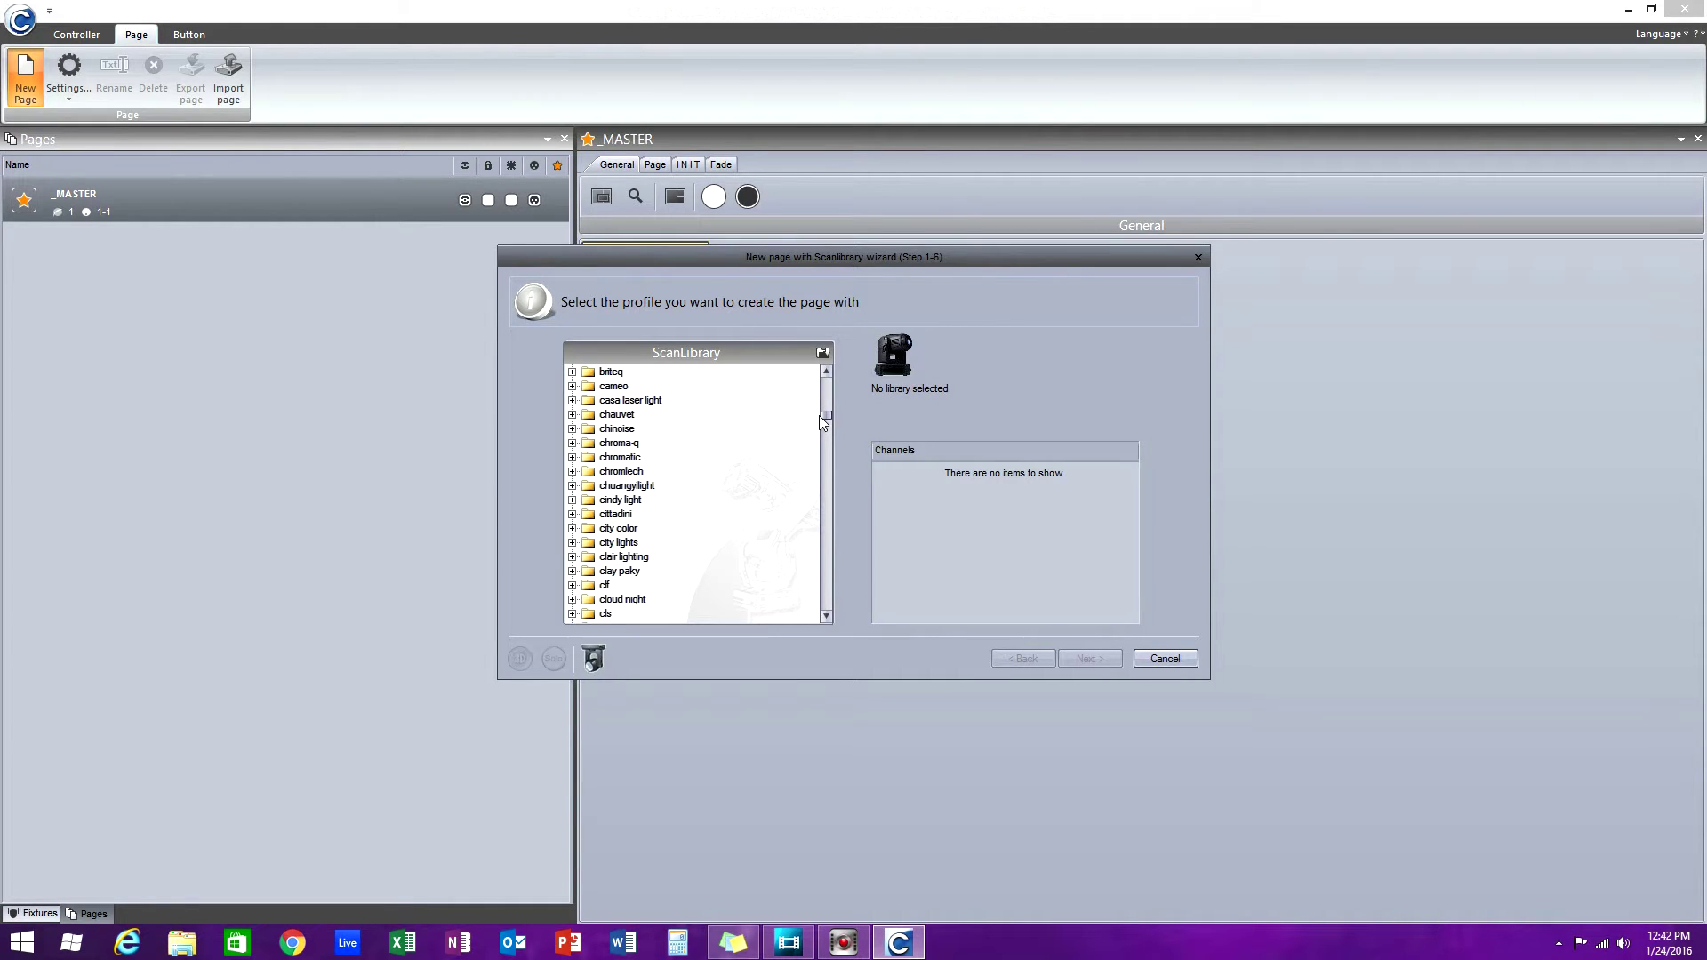
{"action": "scroll", "coordinate": [823, 422], "scroll_direction": "up", "scroll_amount": 1}
{"action": "scroll", "coordinate": [823, 422], "scroll_direction": "down", "scroll_amount": 2}
{"action": "scroll", "coordinate": [823, 422], "scroll_direction": "down", "scroll_amount": 2}
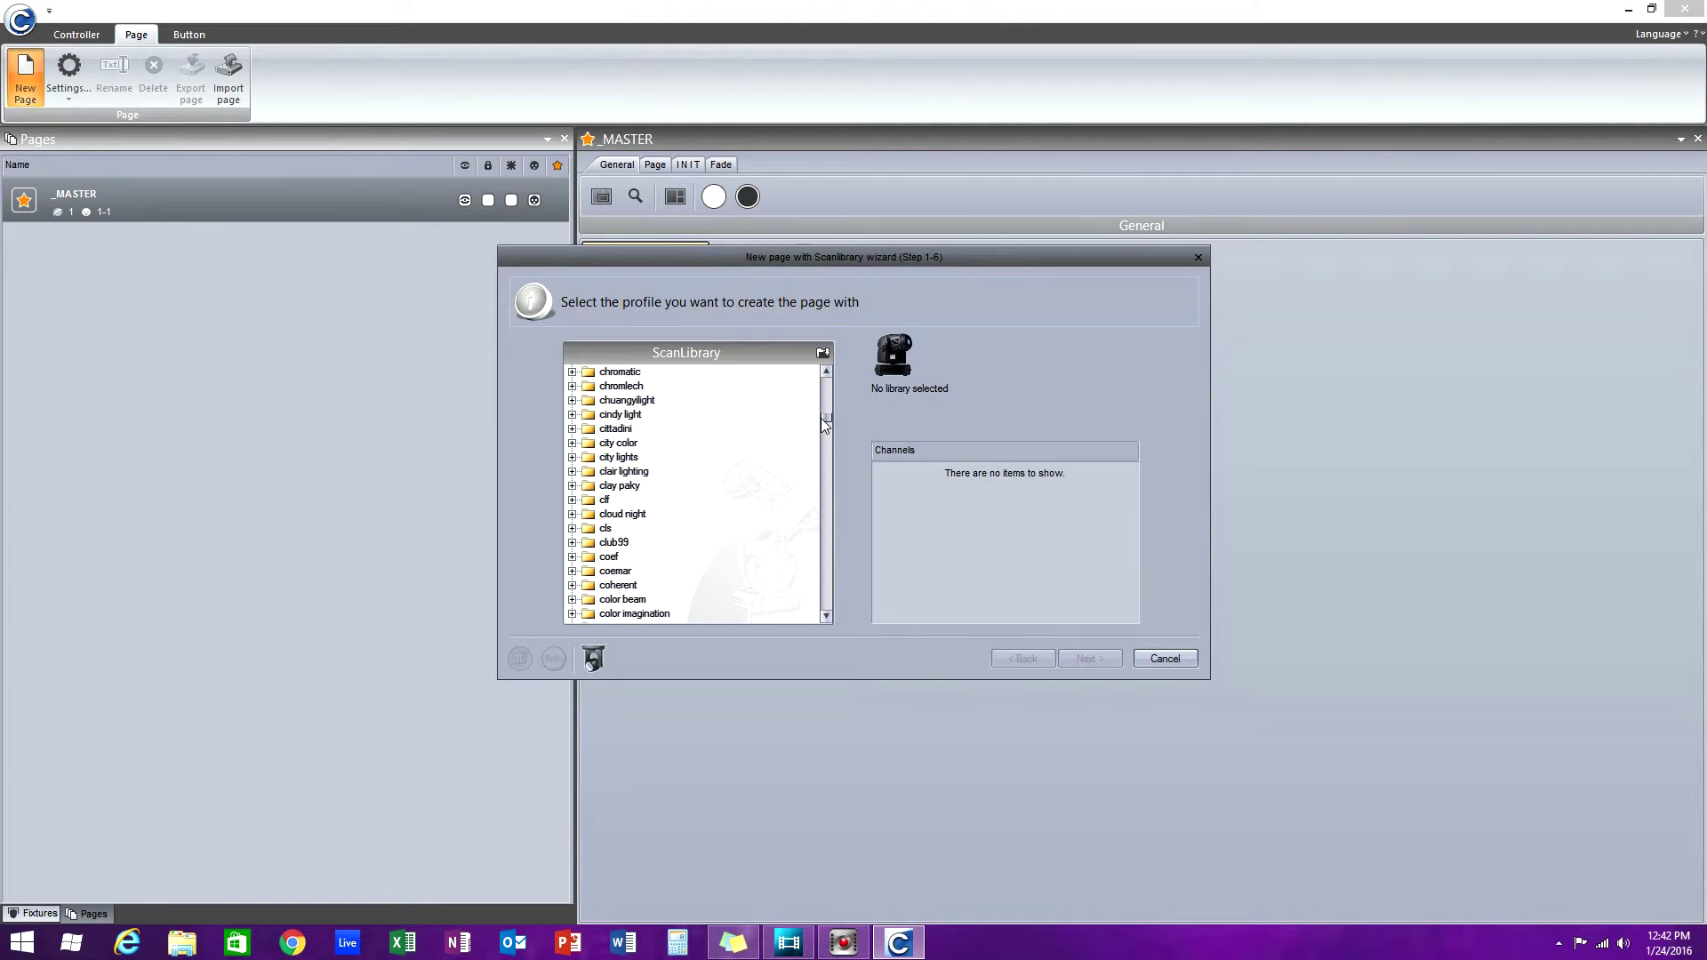
{"action": "scroll", "coordinate": [823, 421], "scroll_direction": "down", "scroll_amount": 4}
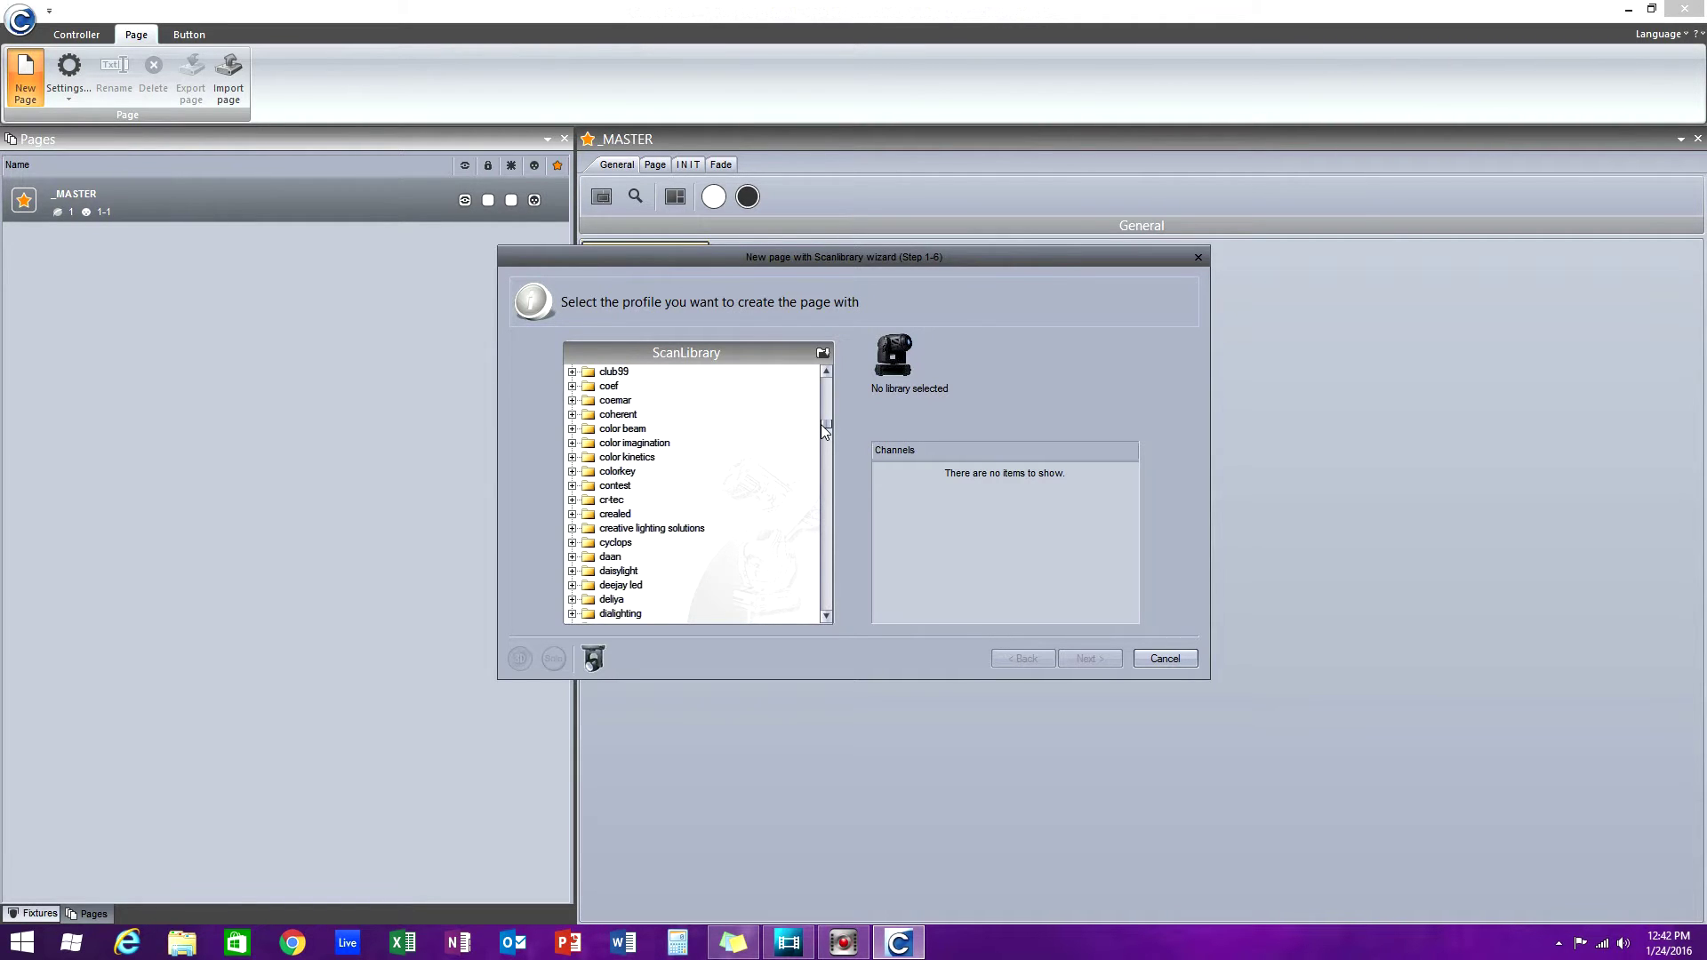
{"action": "scroll", "coordinate": [825, 431], "scroll_direction": "up", "scroll_amount": 3}
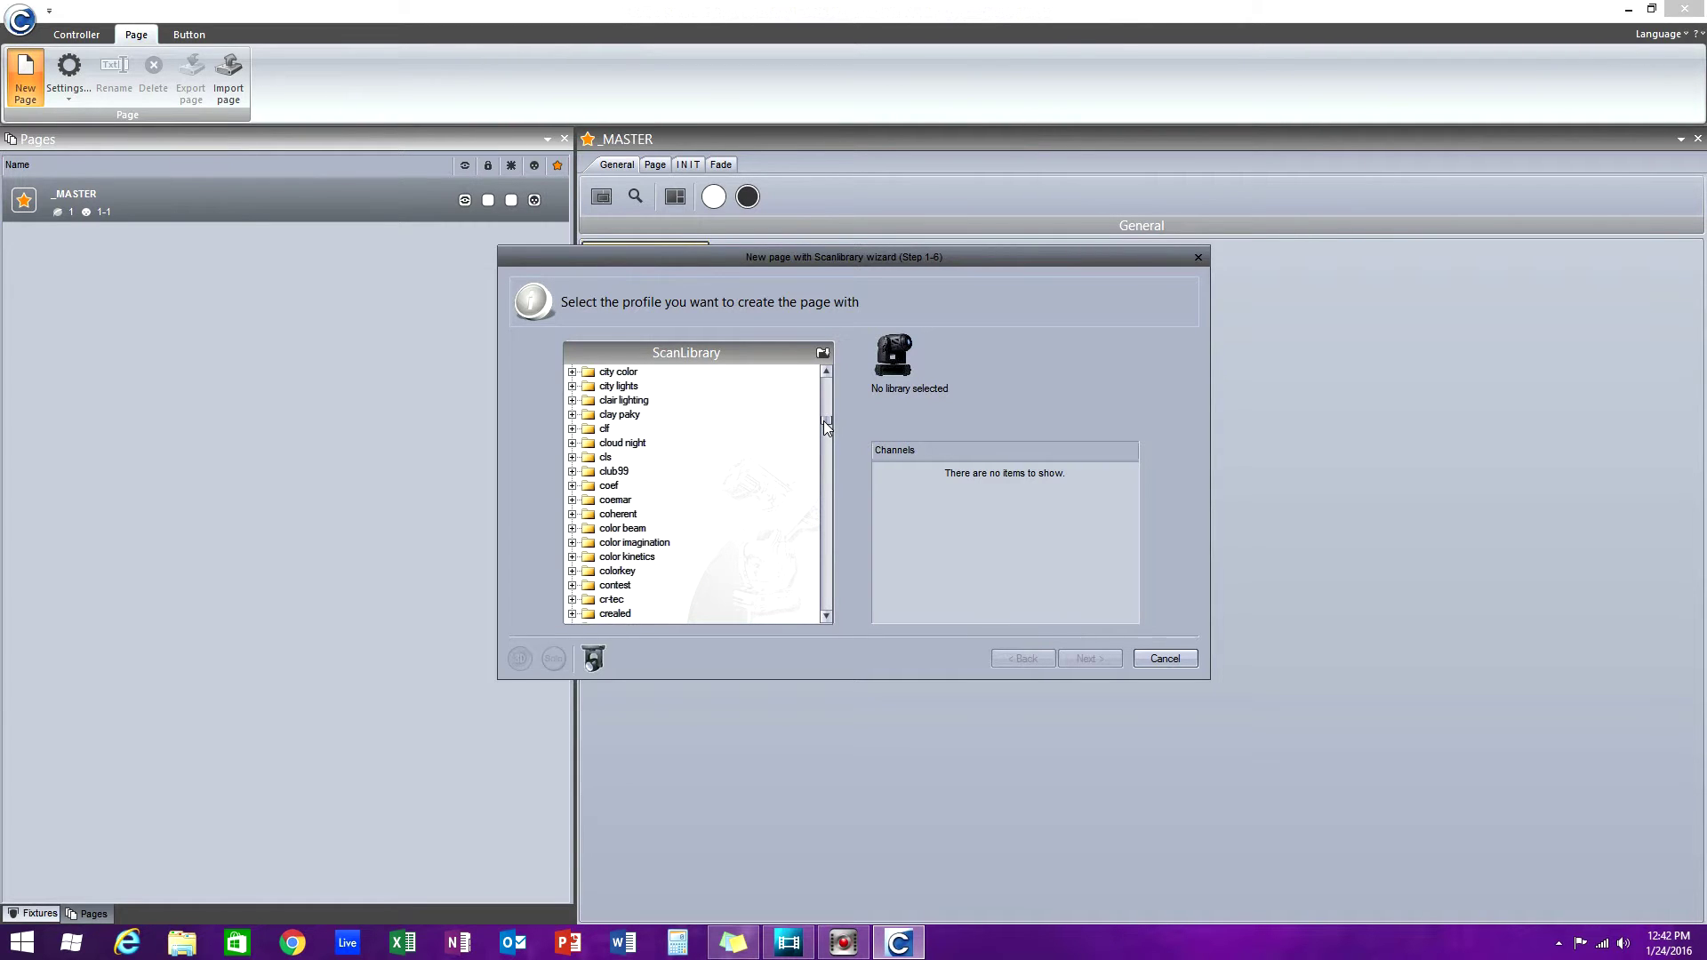
{"action": "scroll", "coordinate": [826, 427], "scroll_direction": "up", "scroll_amount": 3}
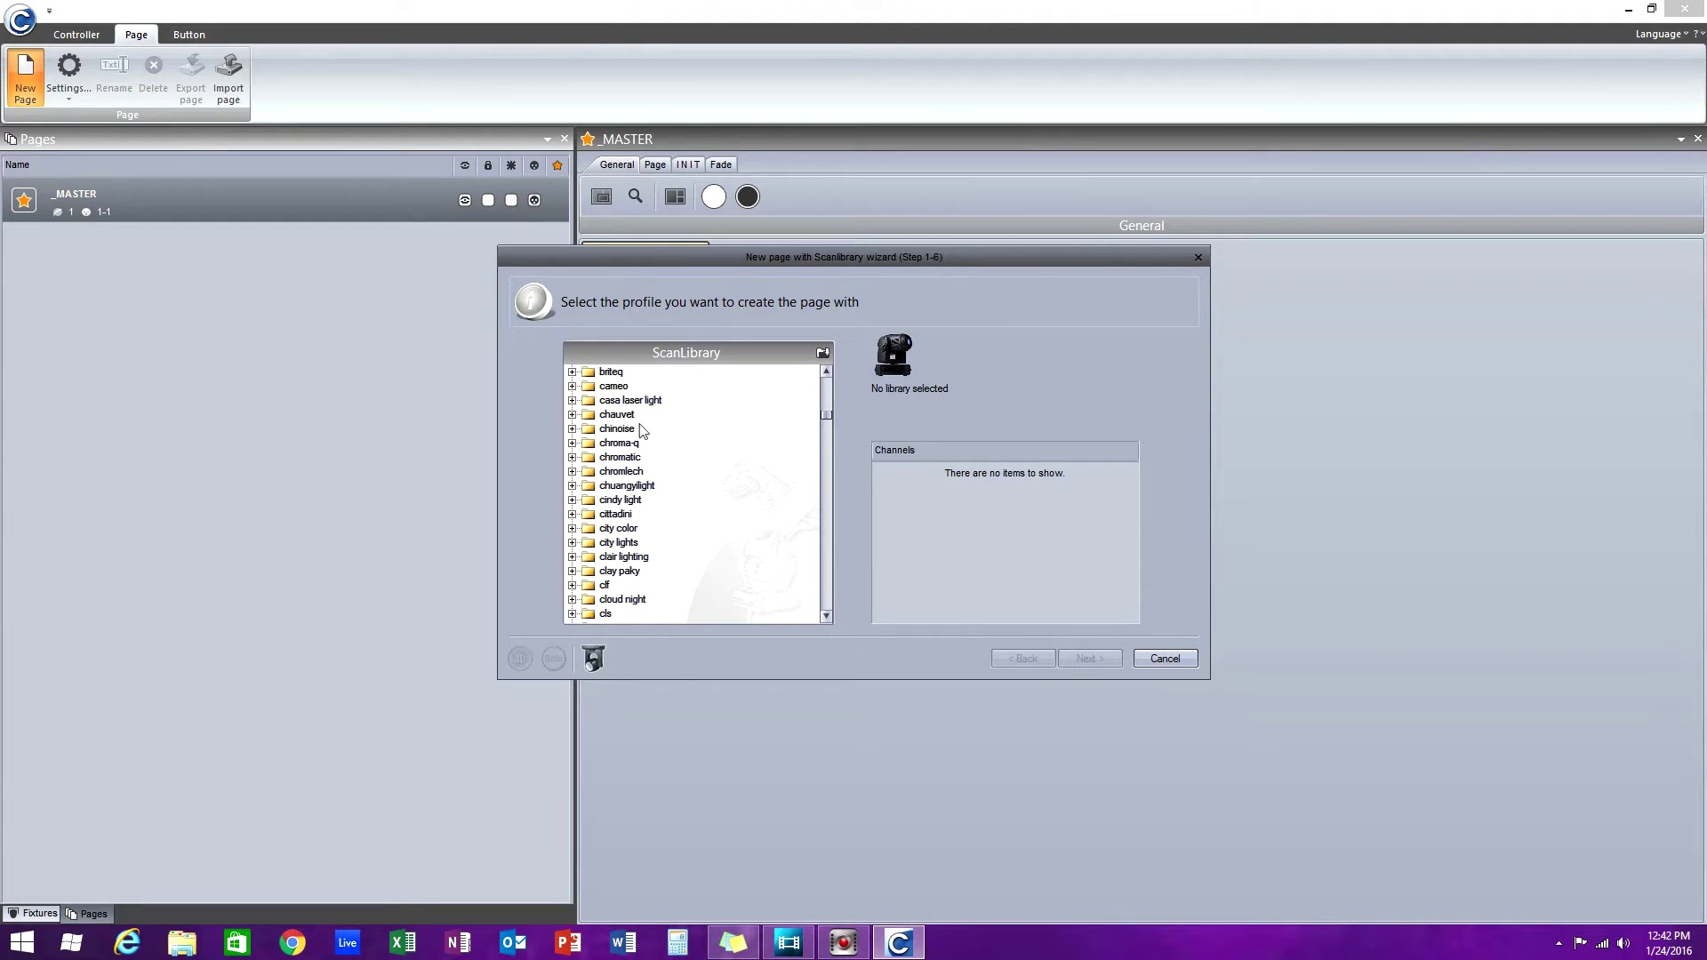
{"action": "left_click", "coordinate": [571, 414]}
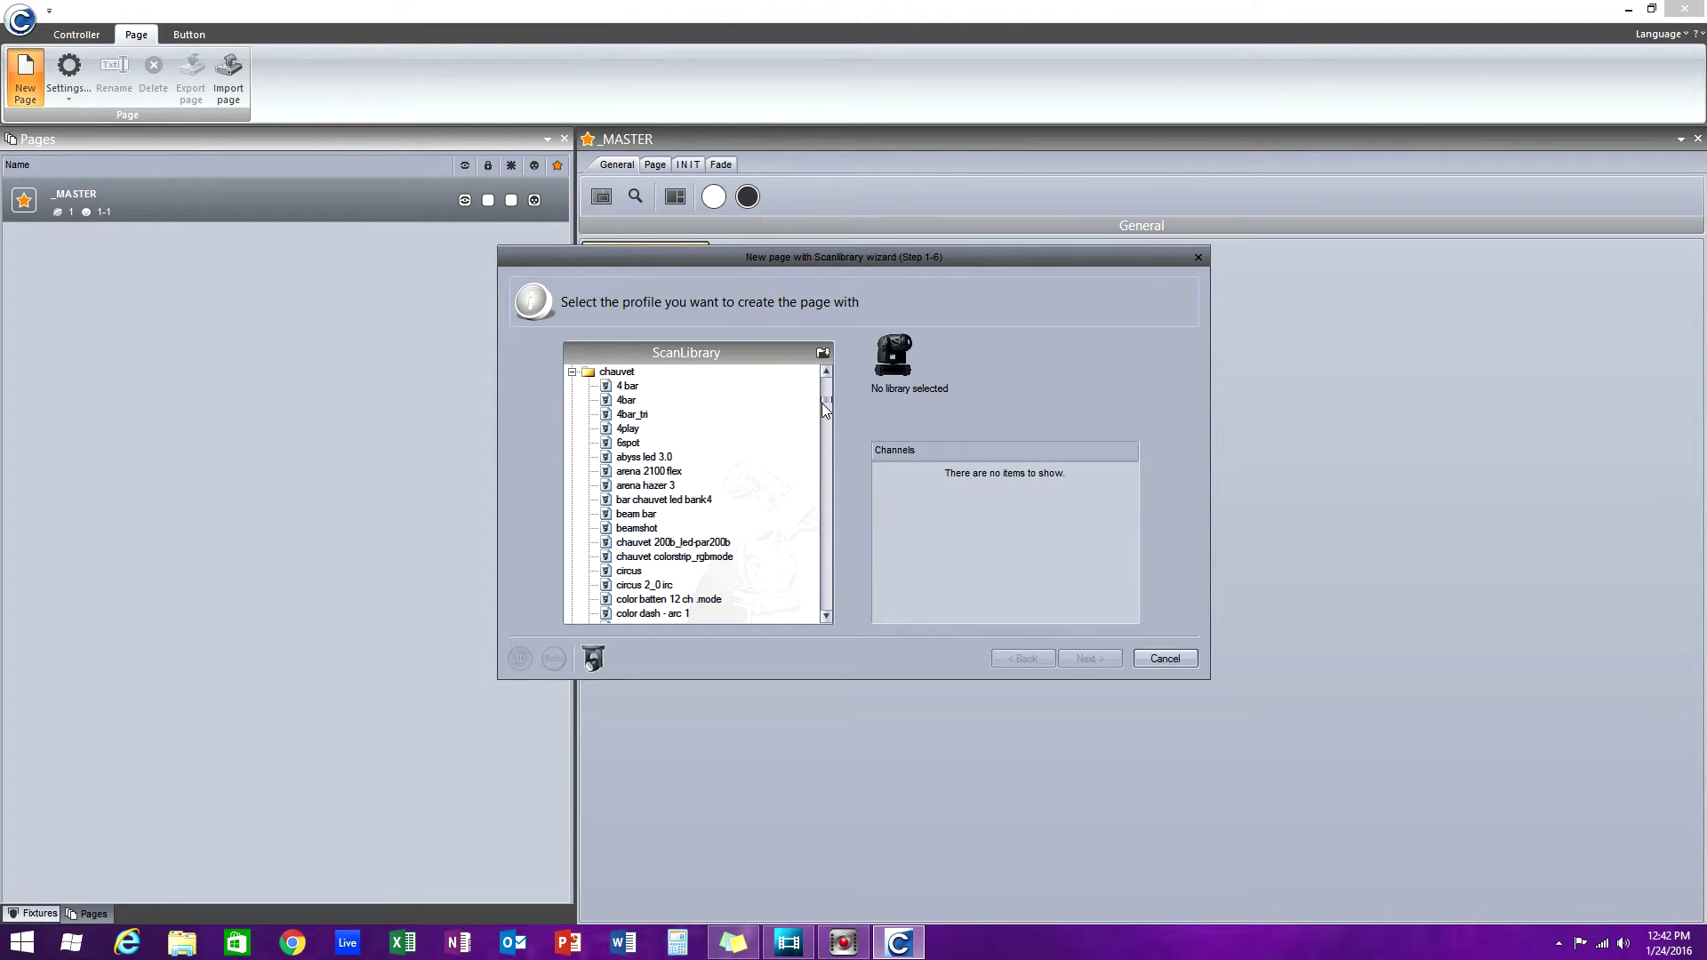
{"action": "scroll", "coordinate": [825, 429], "scroll_direction": "down", "scroll_amount": 12}
{"action": "left_click_drag", "start_coordinate": [825, 429], "coordinate": [825, 439]}
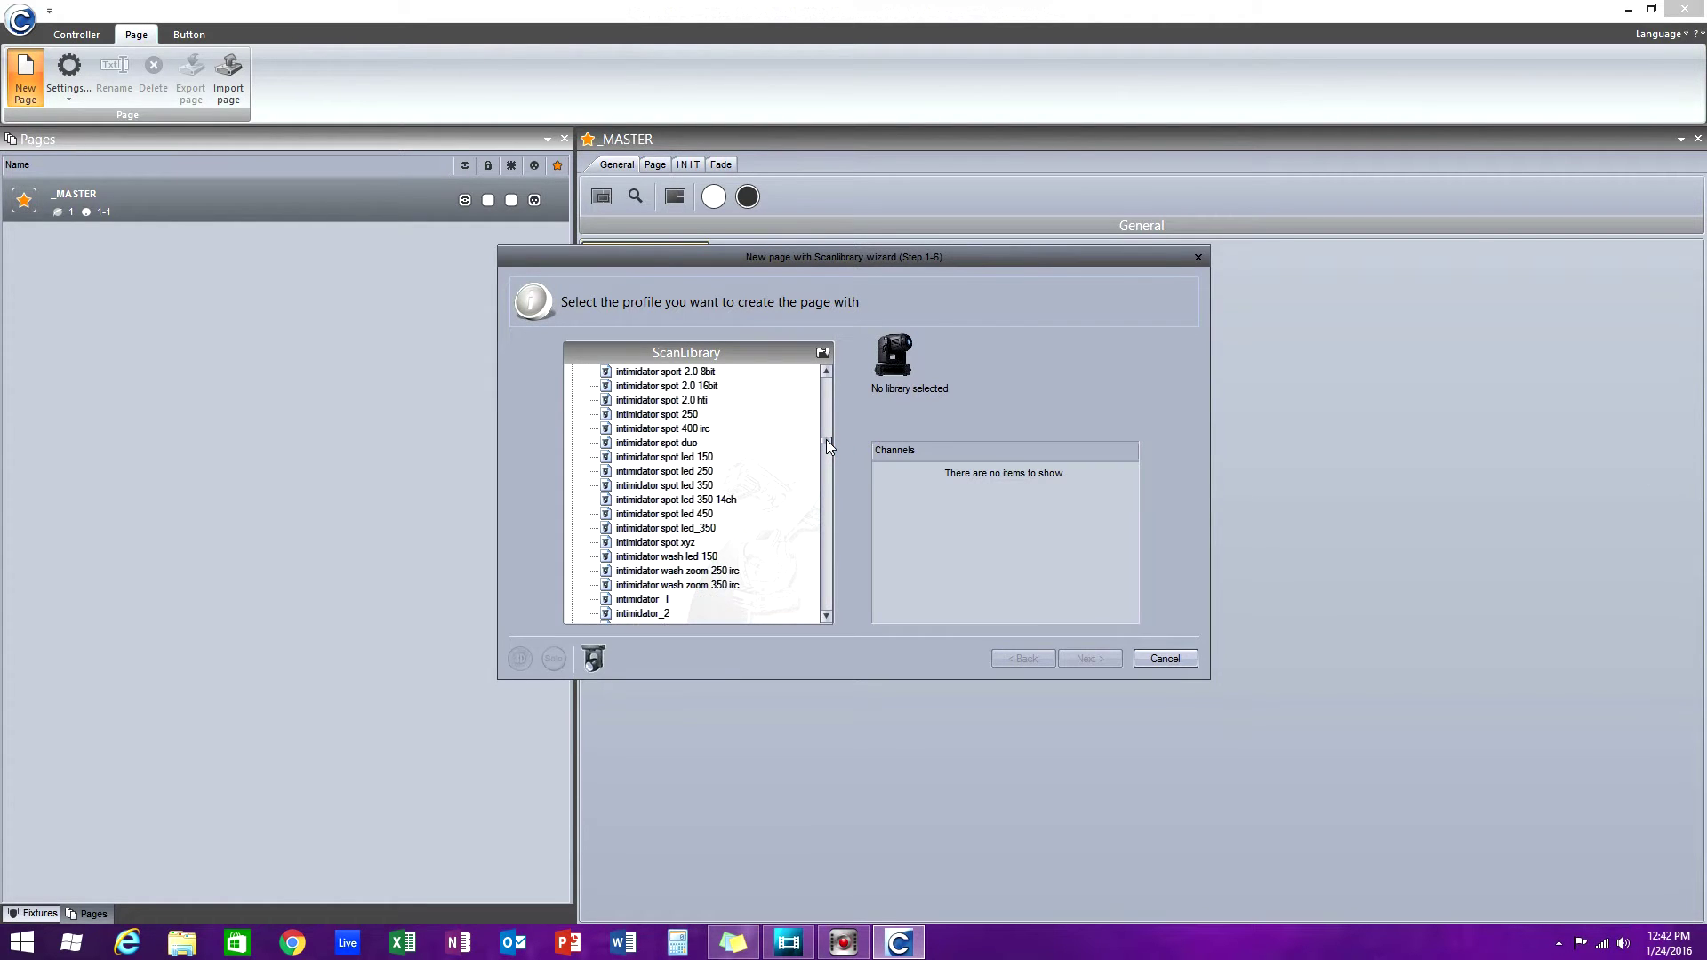
{"action": "double_click", "coordinate": [706, 459]}
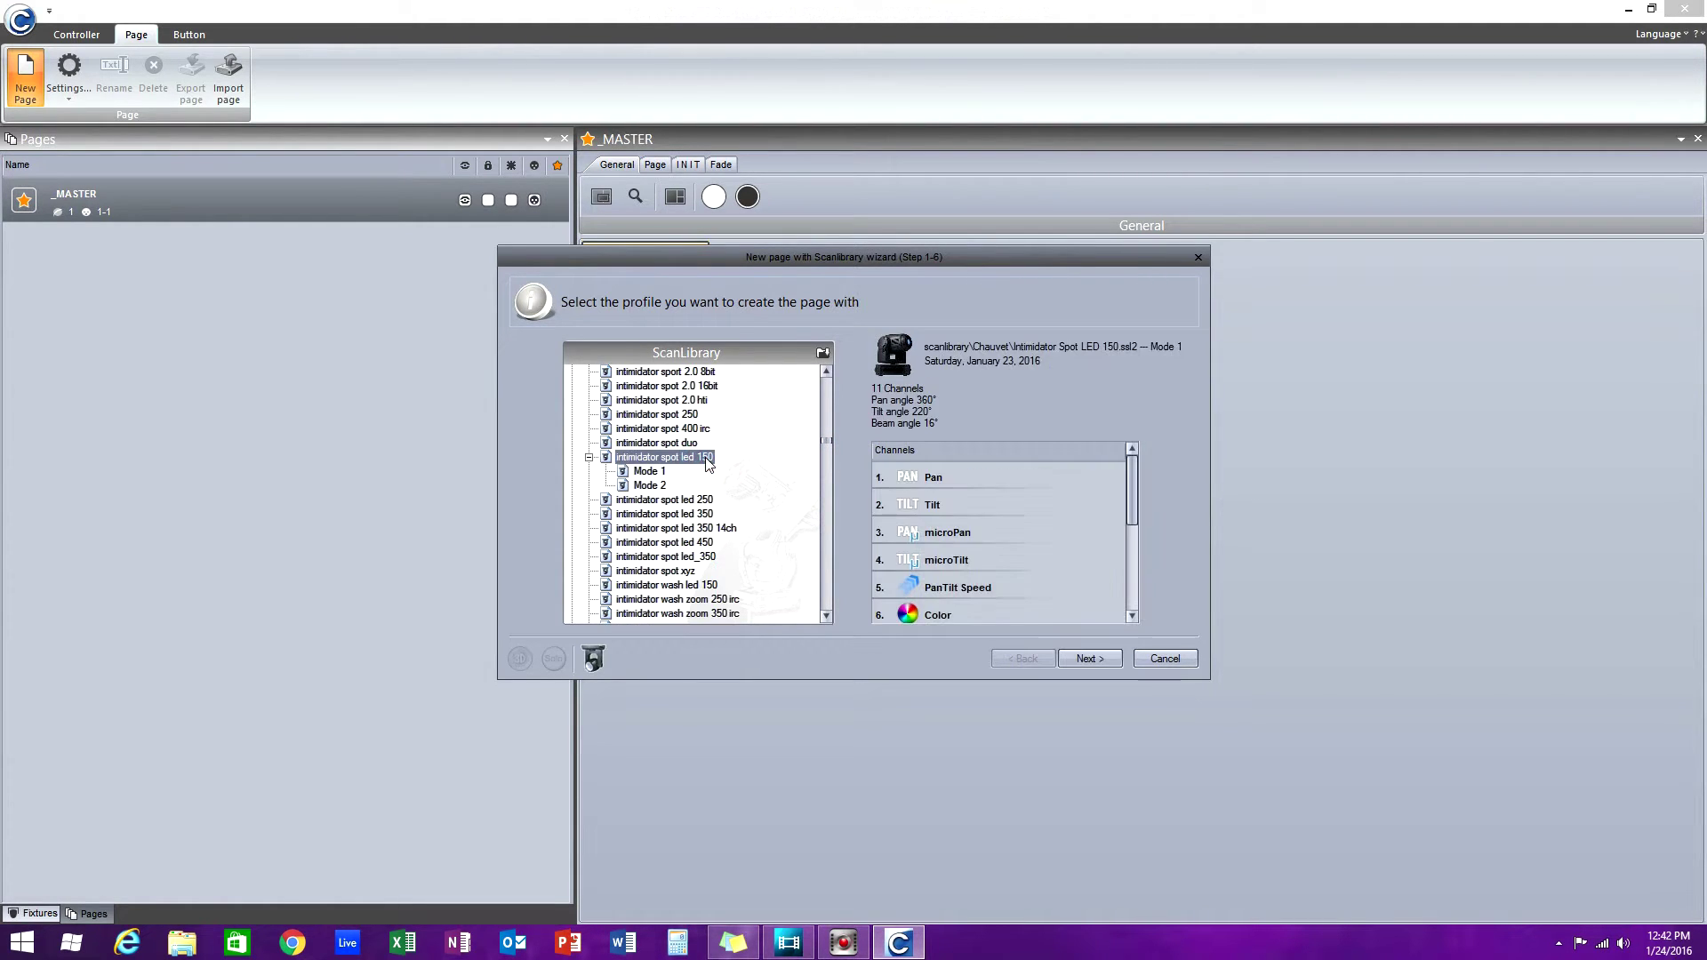
{"action": "left_click", "coordinate": [660, 474]}
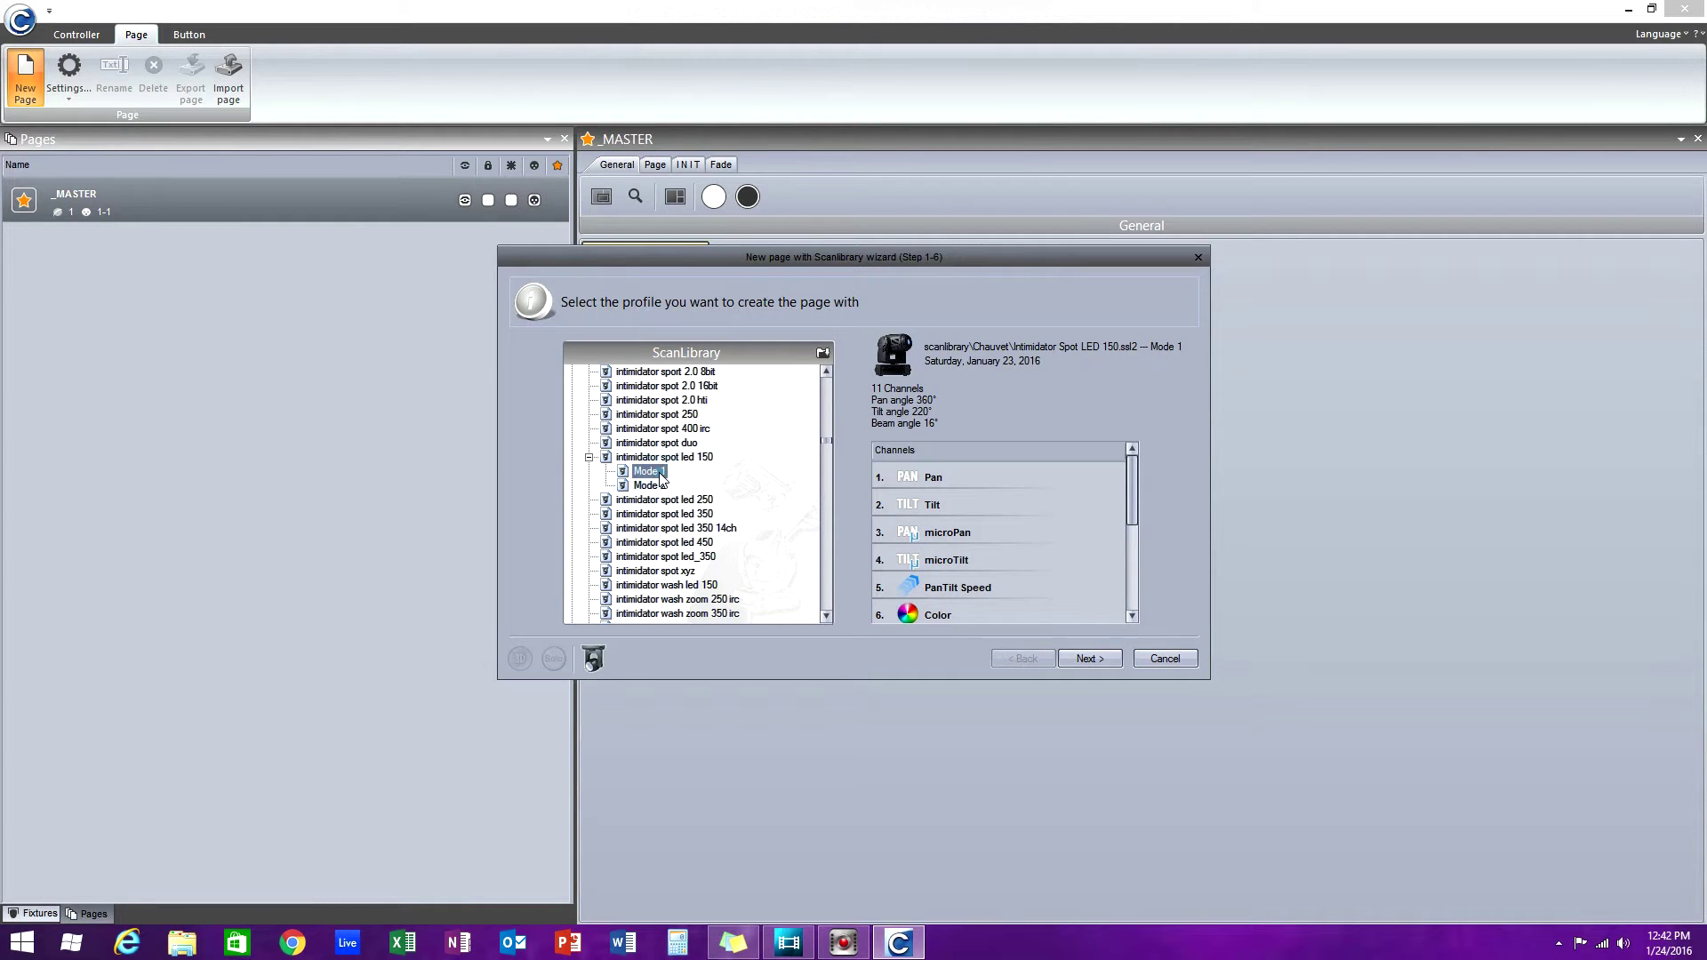
{"action": "left_click", "coordinate": [1090, 658]}
- Patch two Intimidator fixtures on DMX channels 1–22 and enable the pan/tilt limit
{"action": "left_click", "coordinate": [687, 549]}
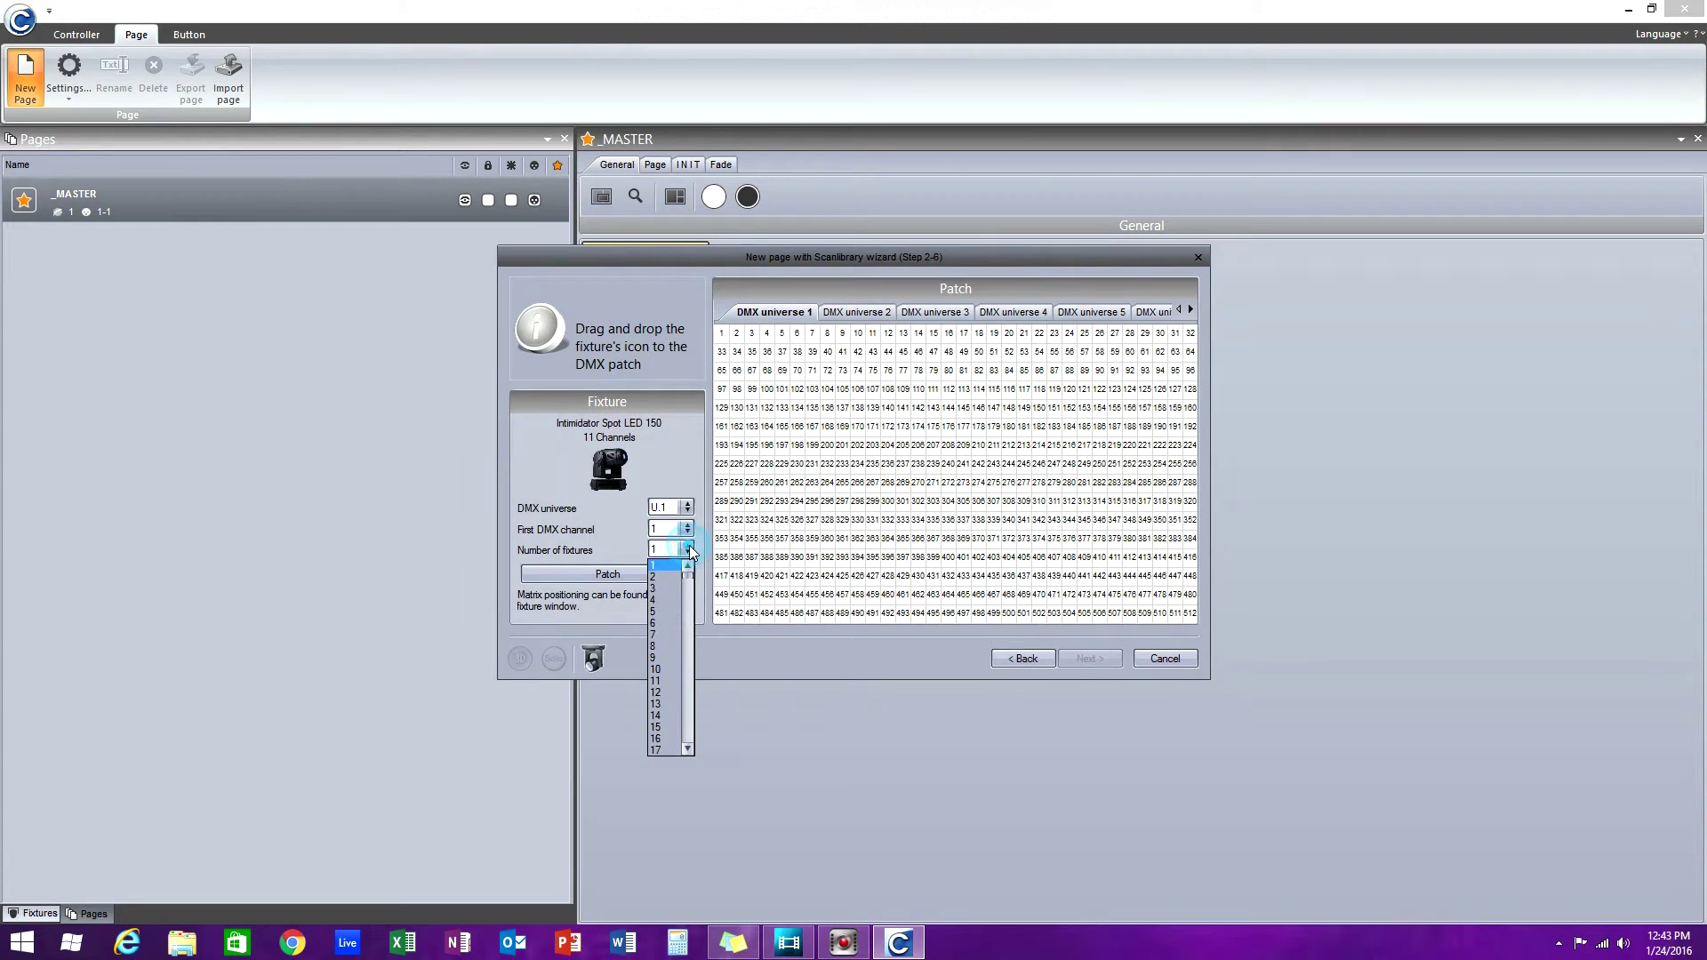
{"action": "left_click", "coordinate": [674, 576]}
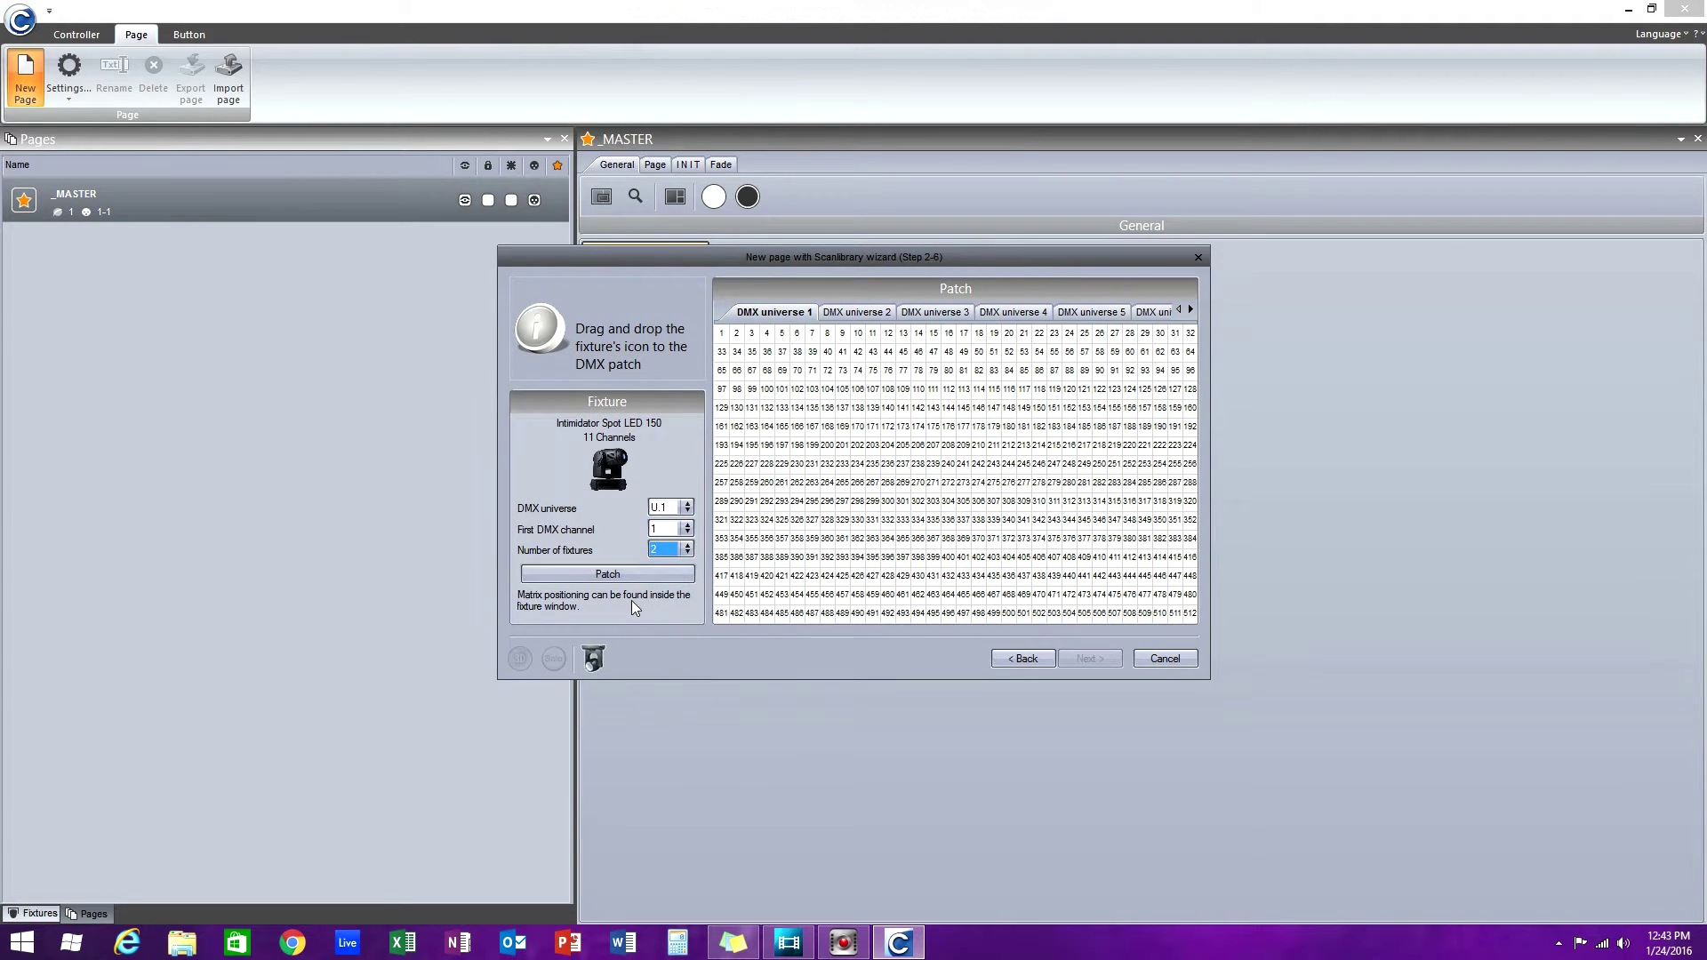
{"action": "left_click", "coordinate": [627, 576]}
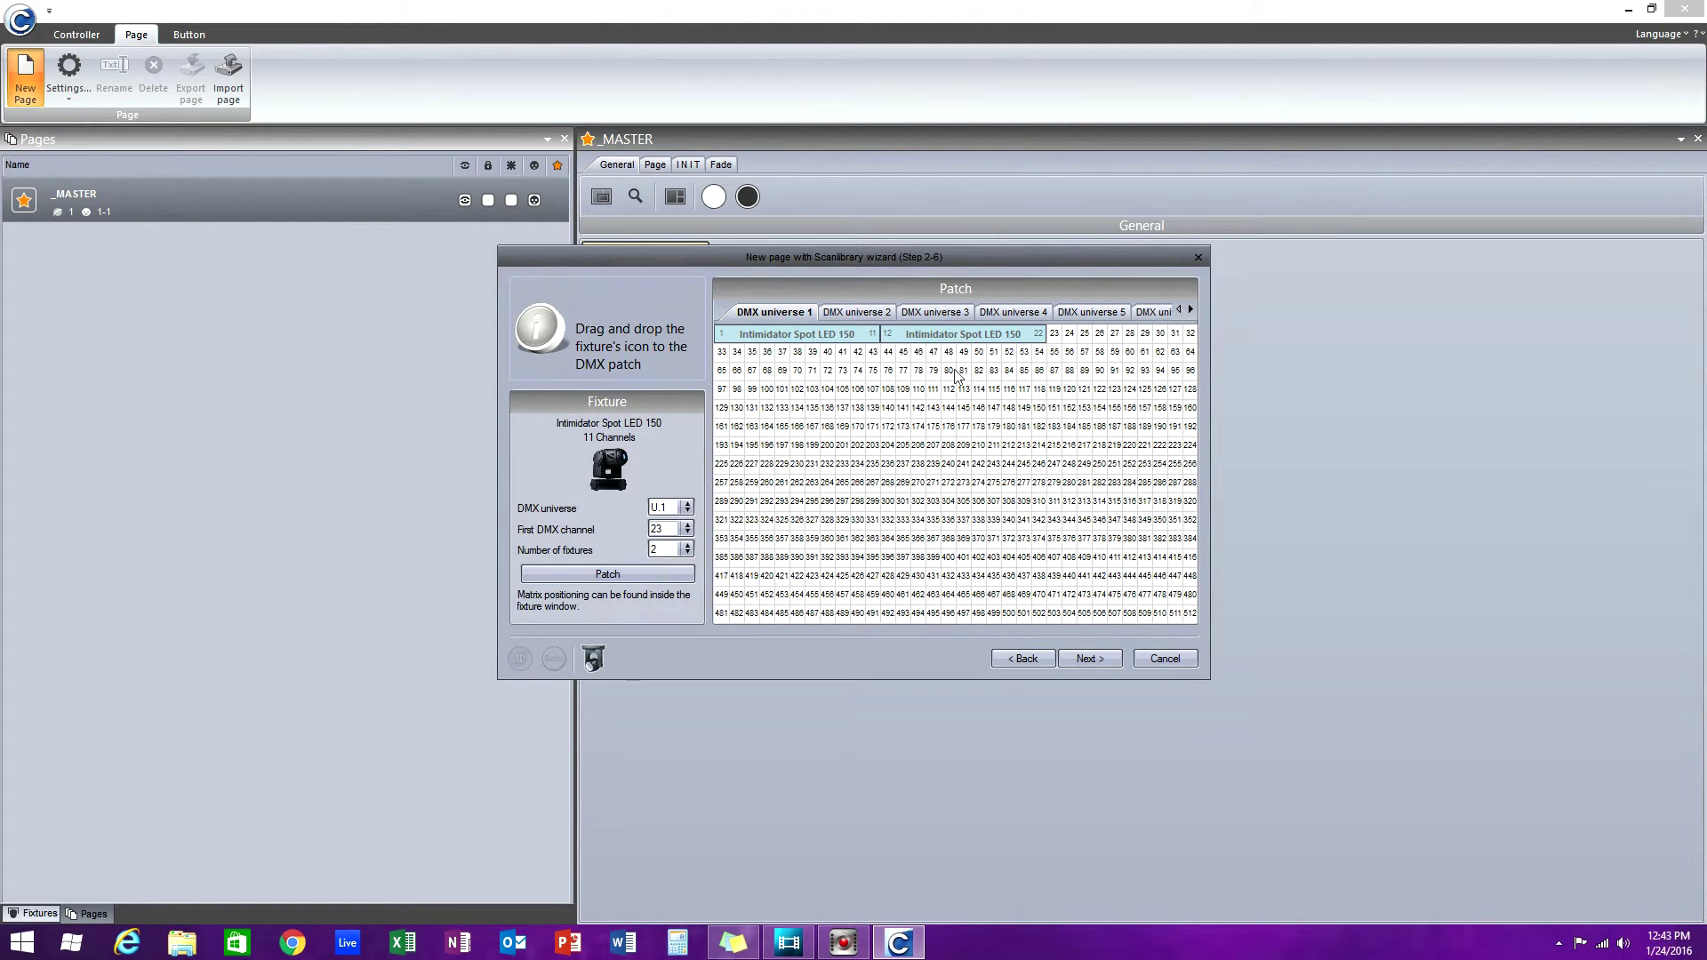
{"action": "left_click", "coordinate": [1086, 659]}
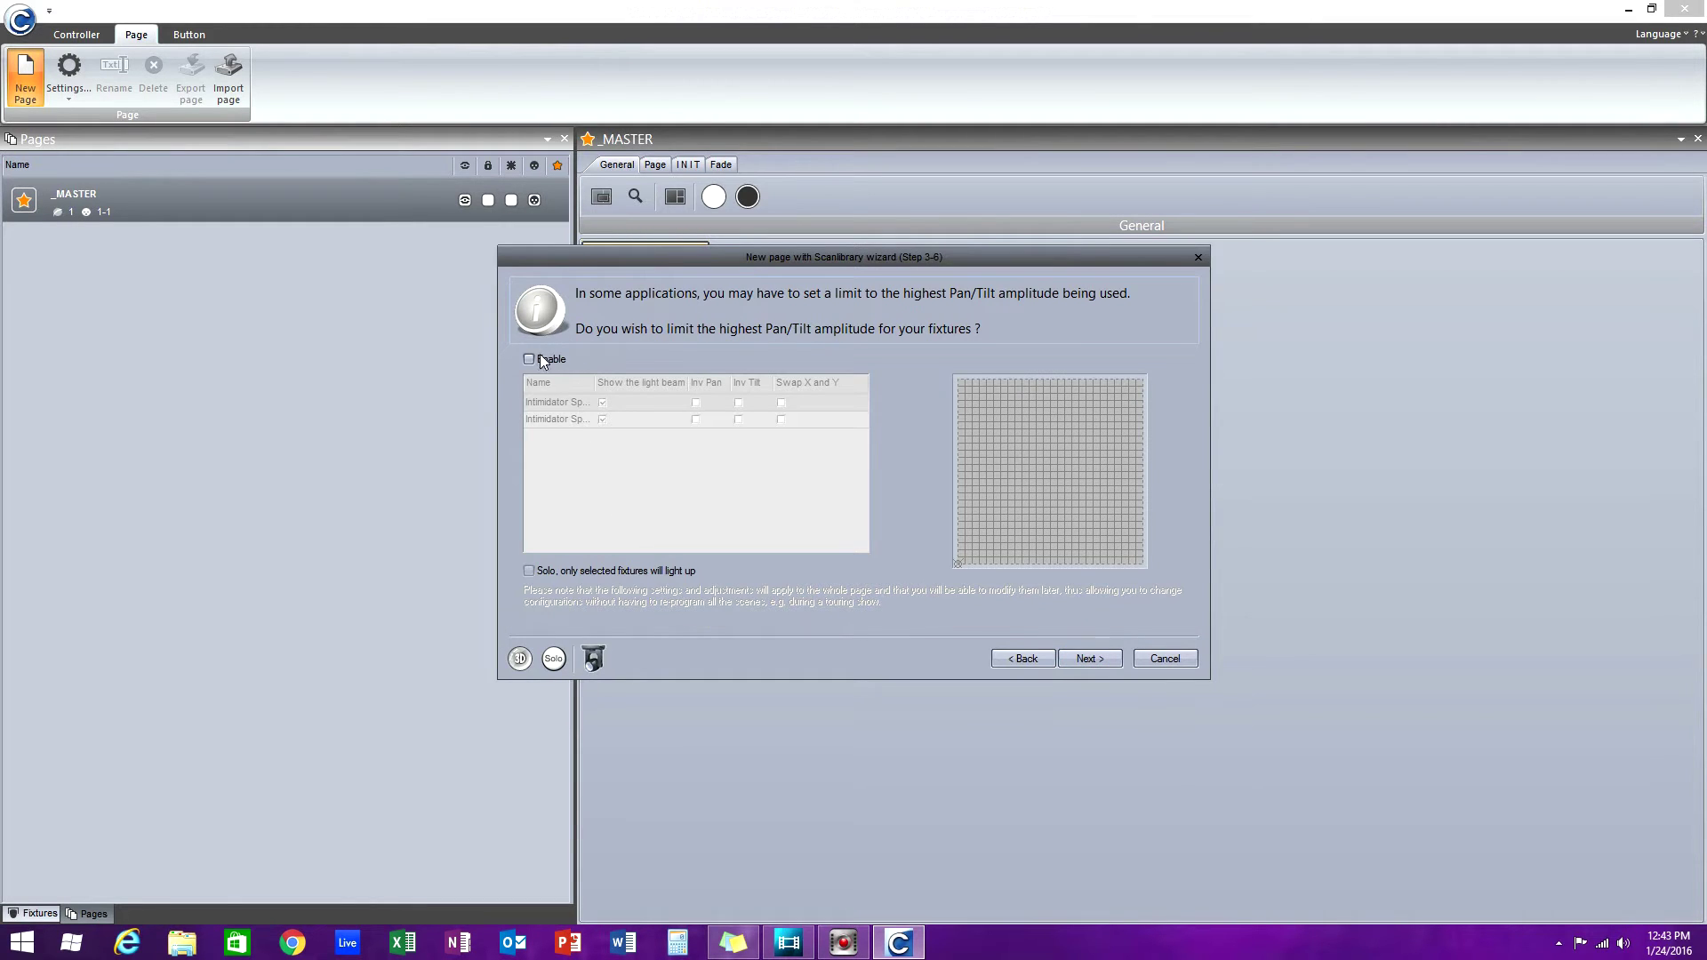
{"action": "left_click", "coordinate": [530, 360]}
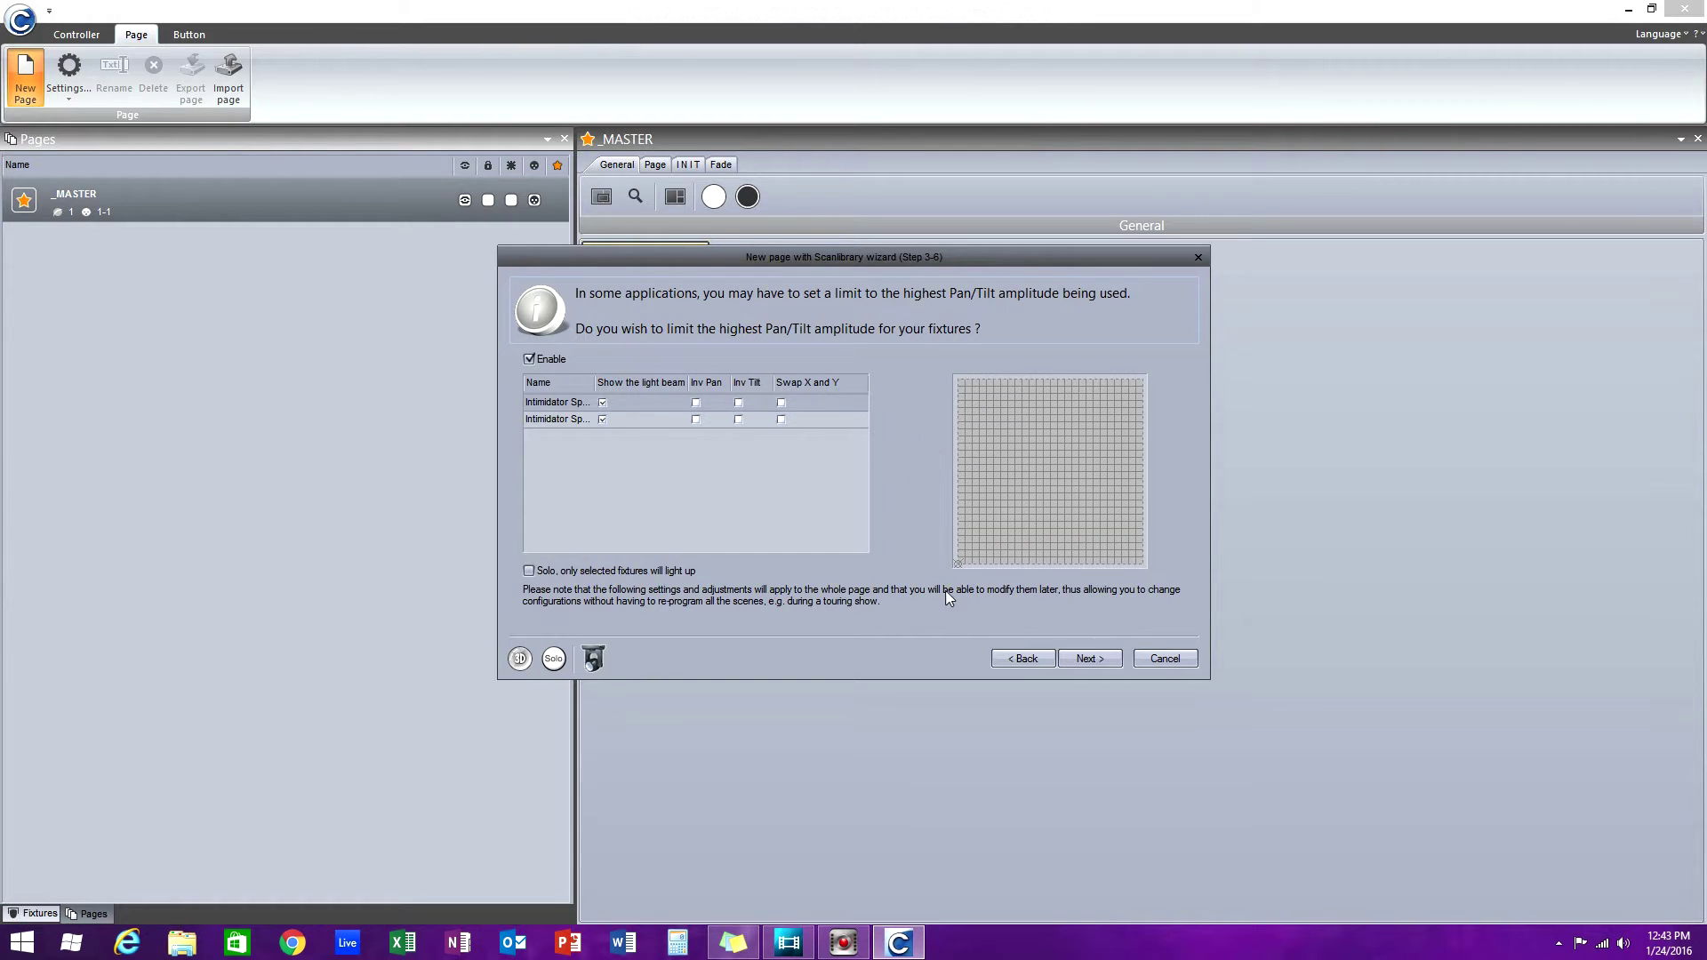
{"action": "left_click", "coordinate": [1096, 660]}
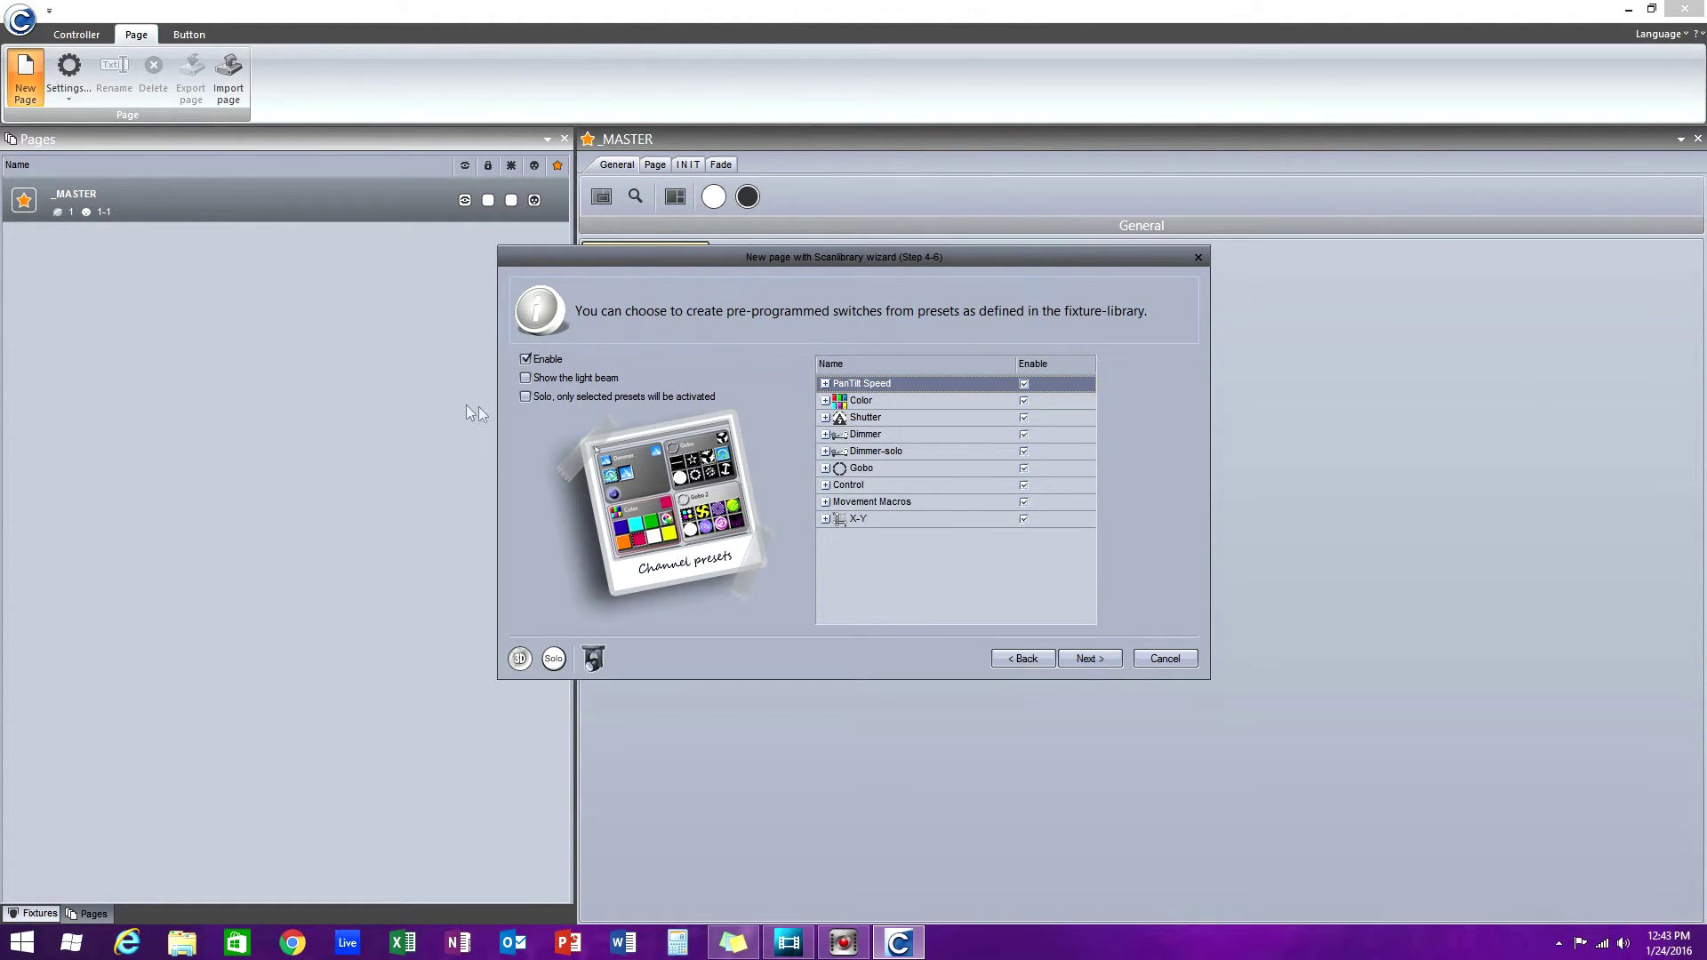
- Show the light beam on preset switches and finish the Intimidator Spot LED 150 page
{"action": "left_click", "coordinate": [527, 380]}
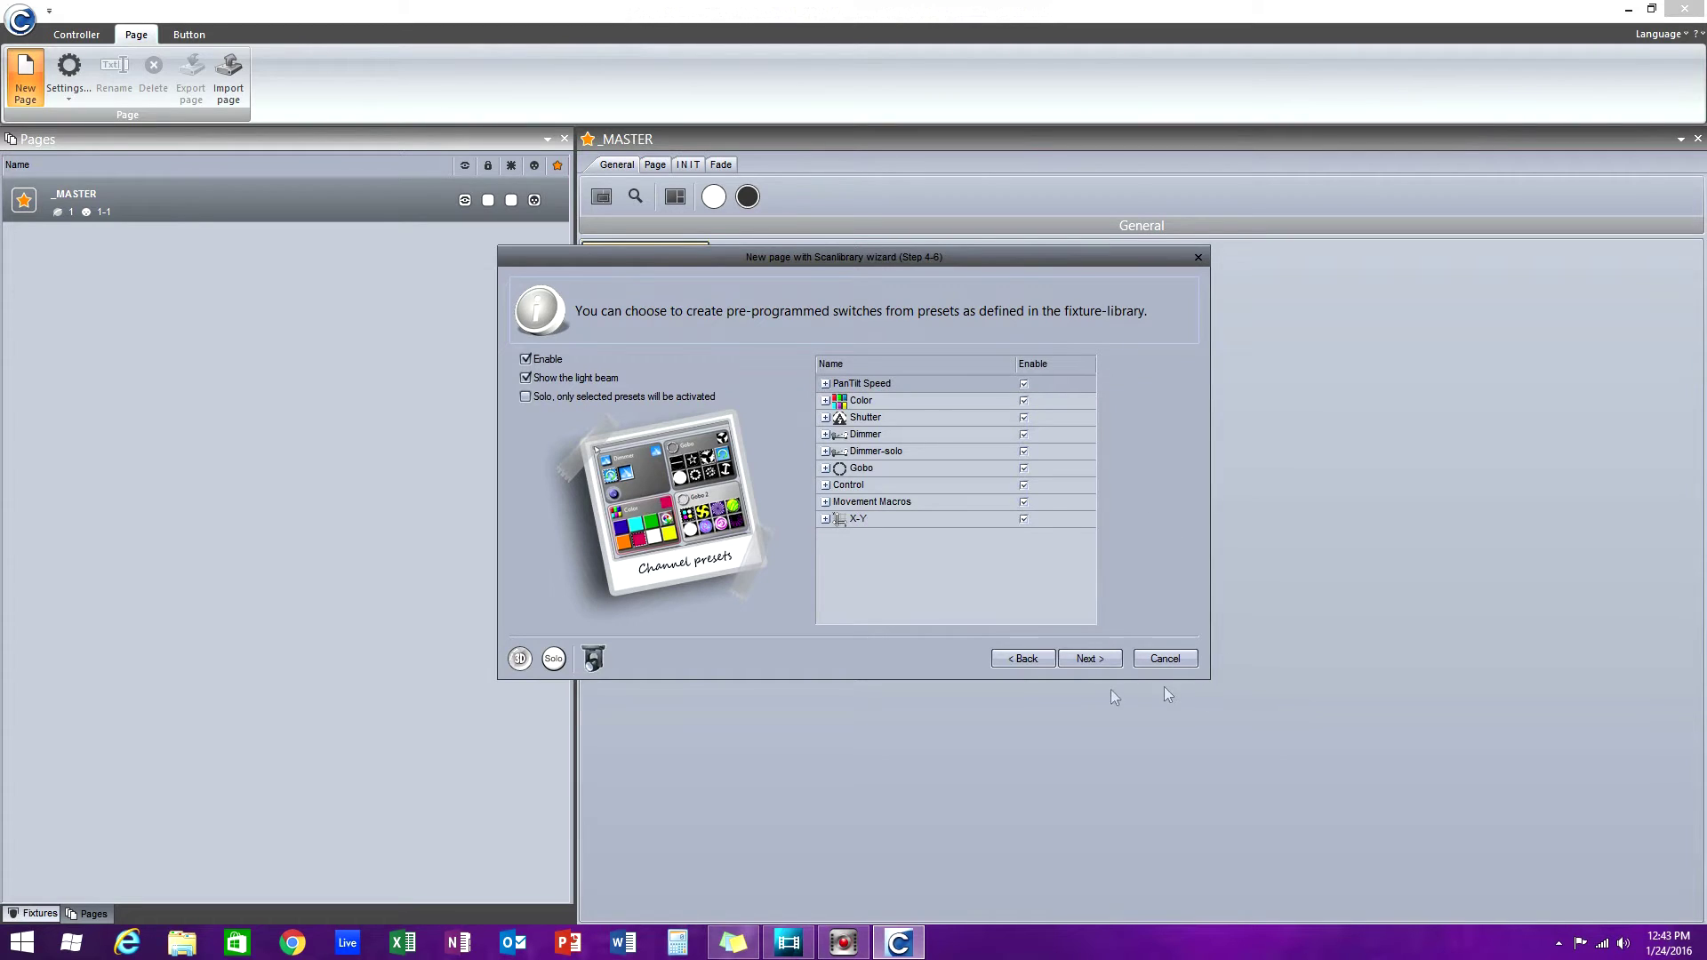
{"action": "left_click", "coordinate": [1100, 665]}
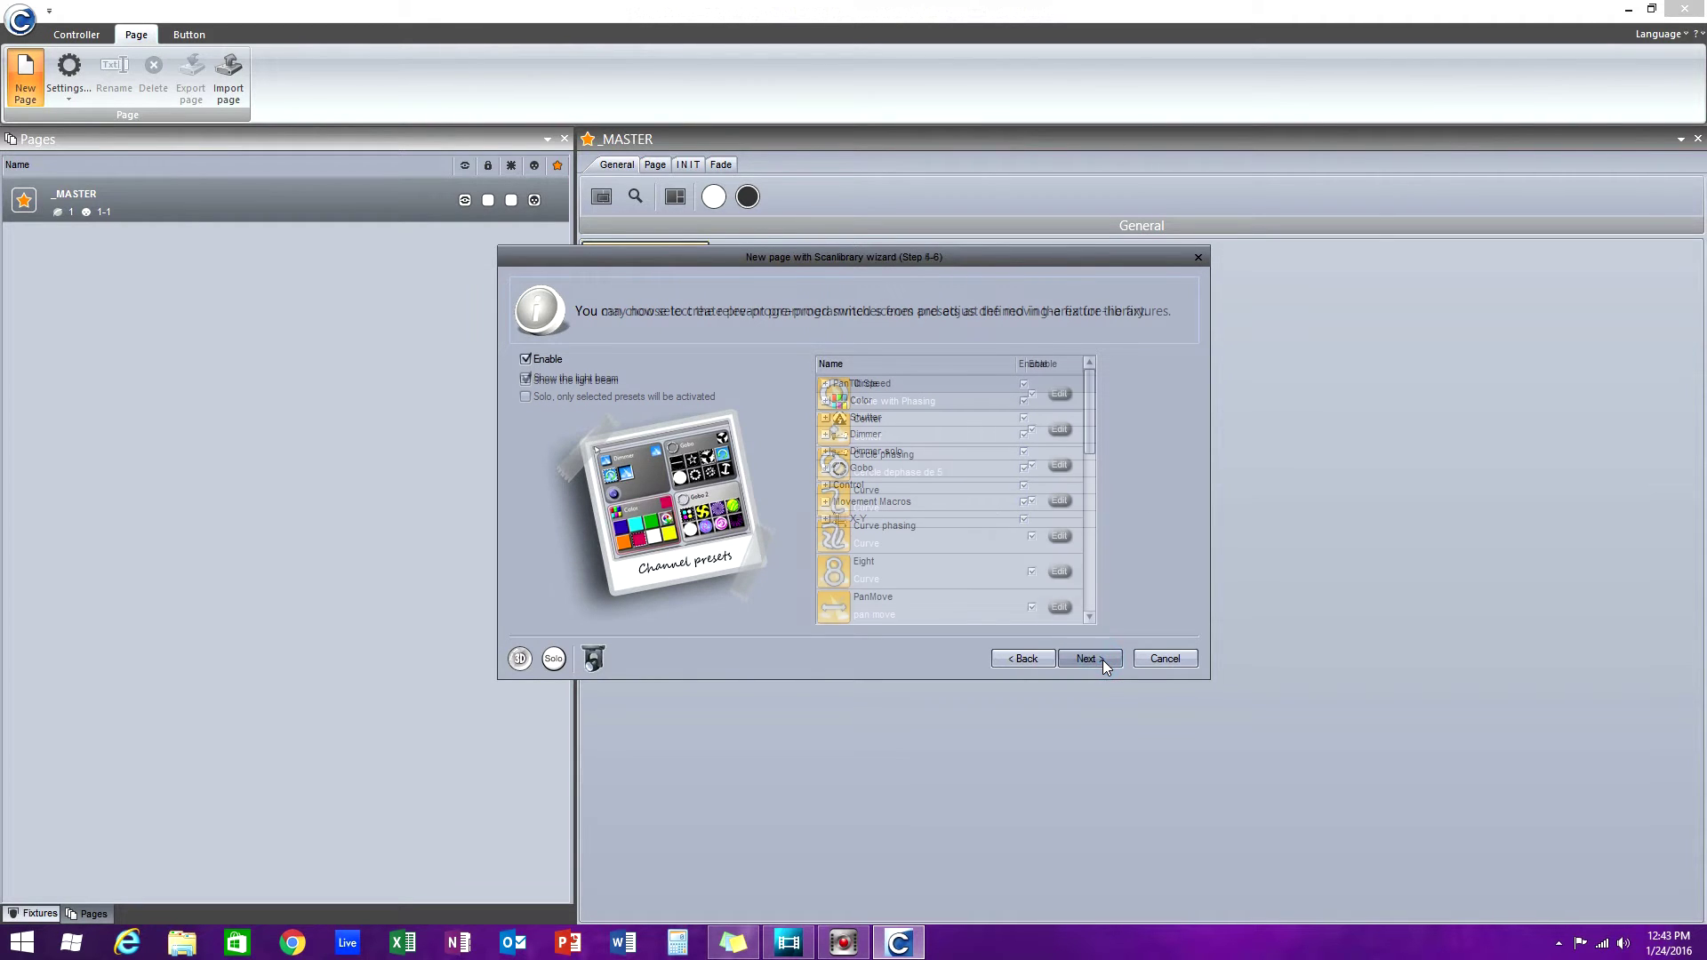
{"action": "left_click", "coordinate": [1101, 660]}
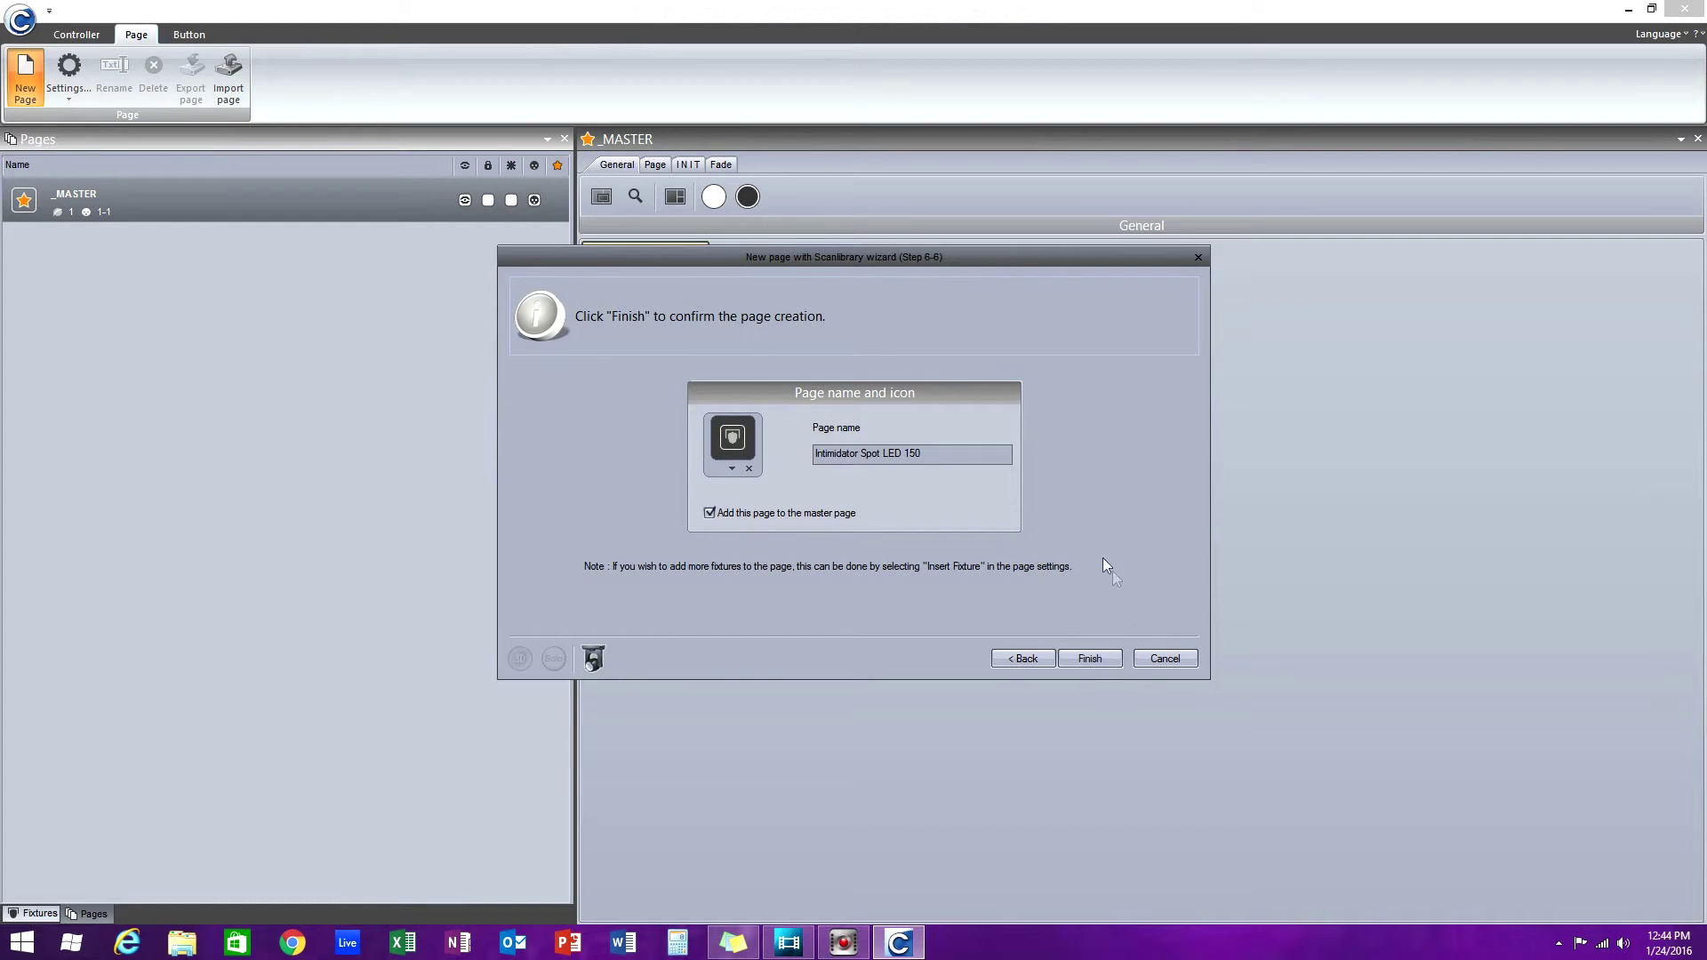
{"action": "left_click", "coordinate": [1090, 665]}
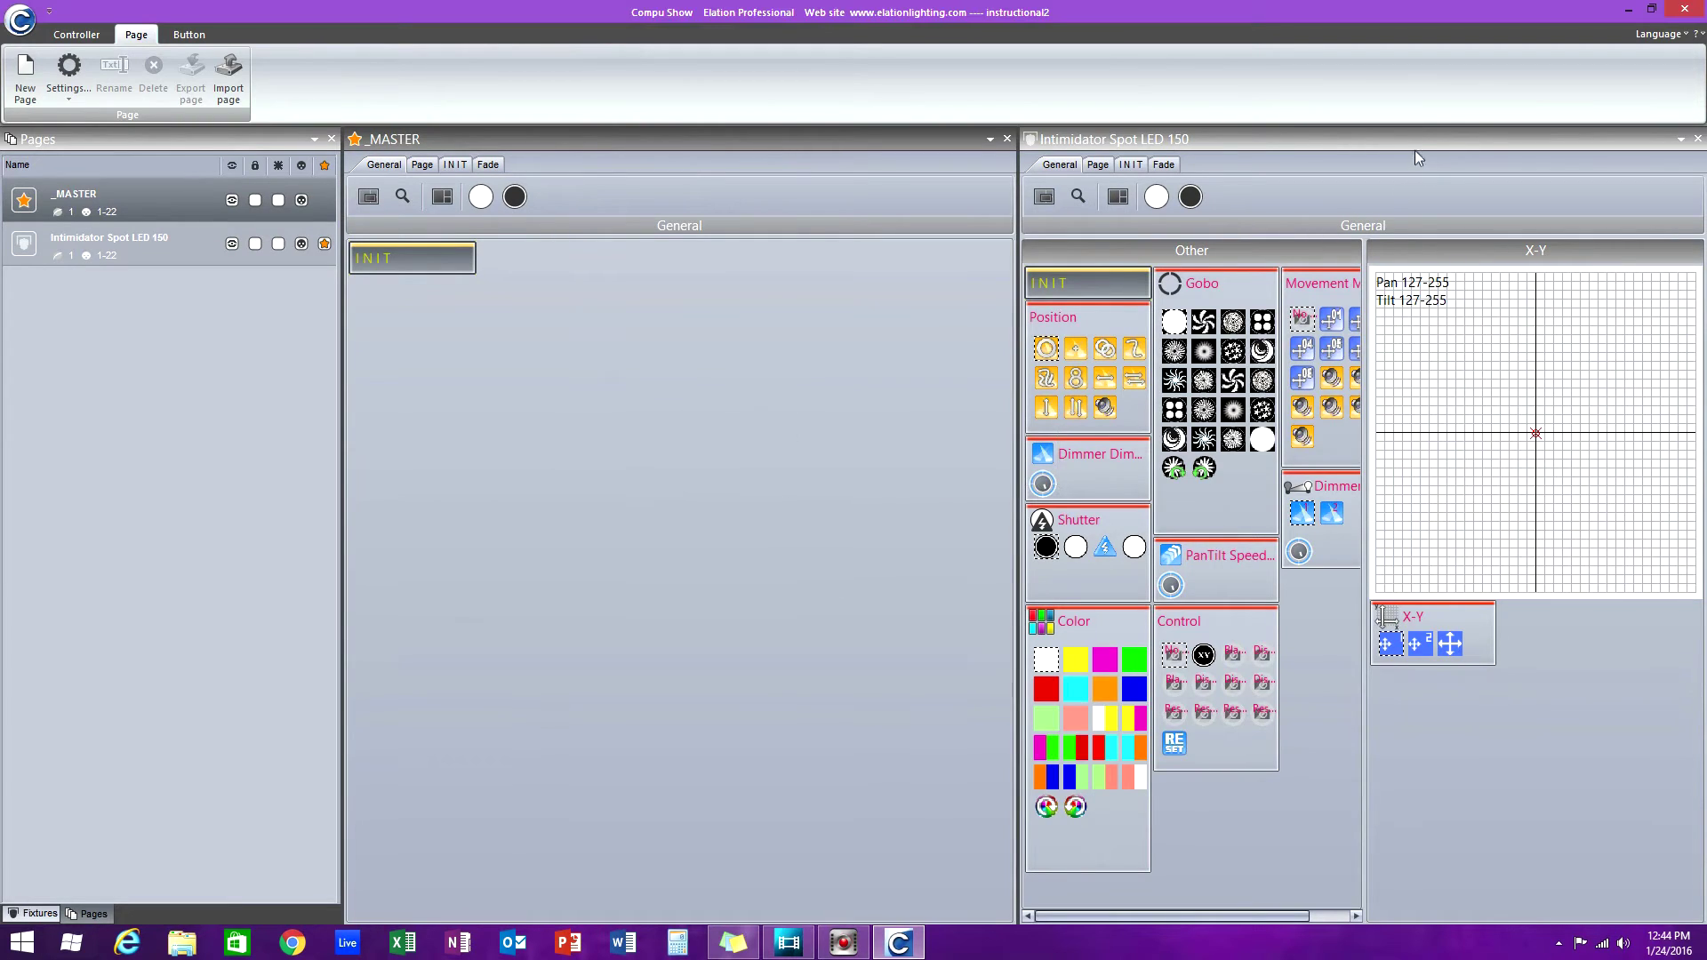
{"action": "left_click", "coordinate": [23, 80]}
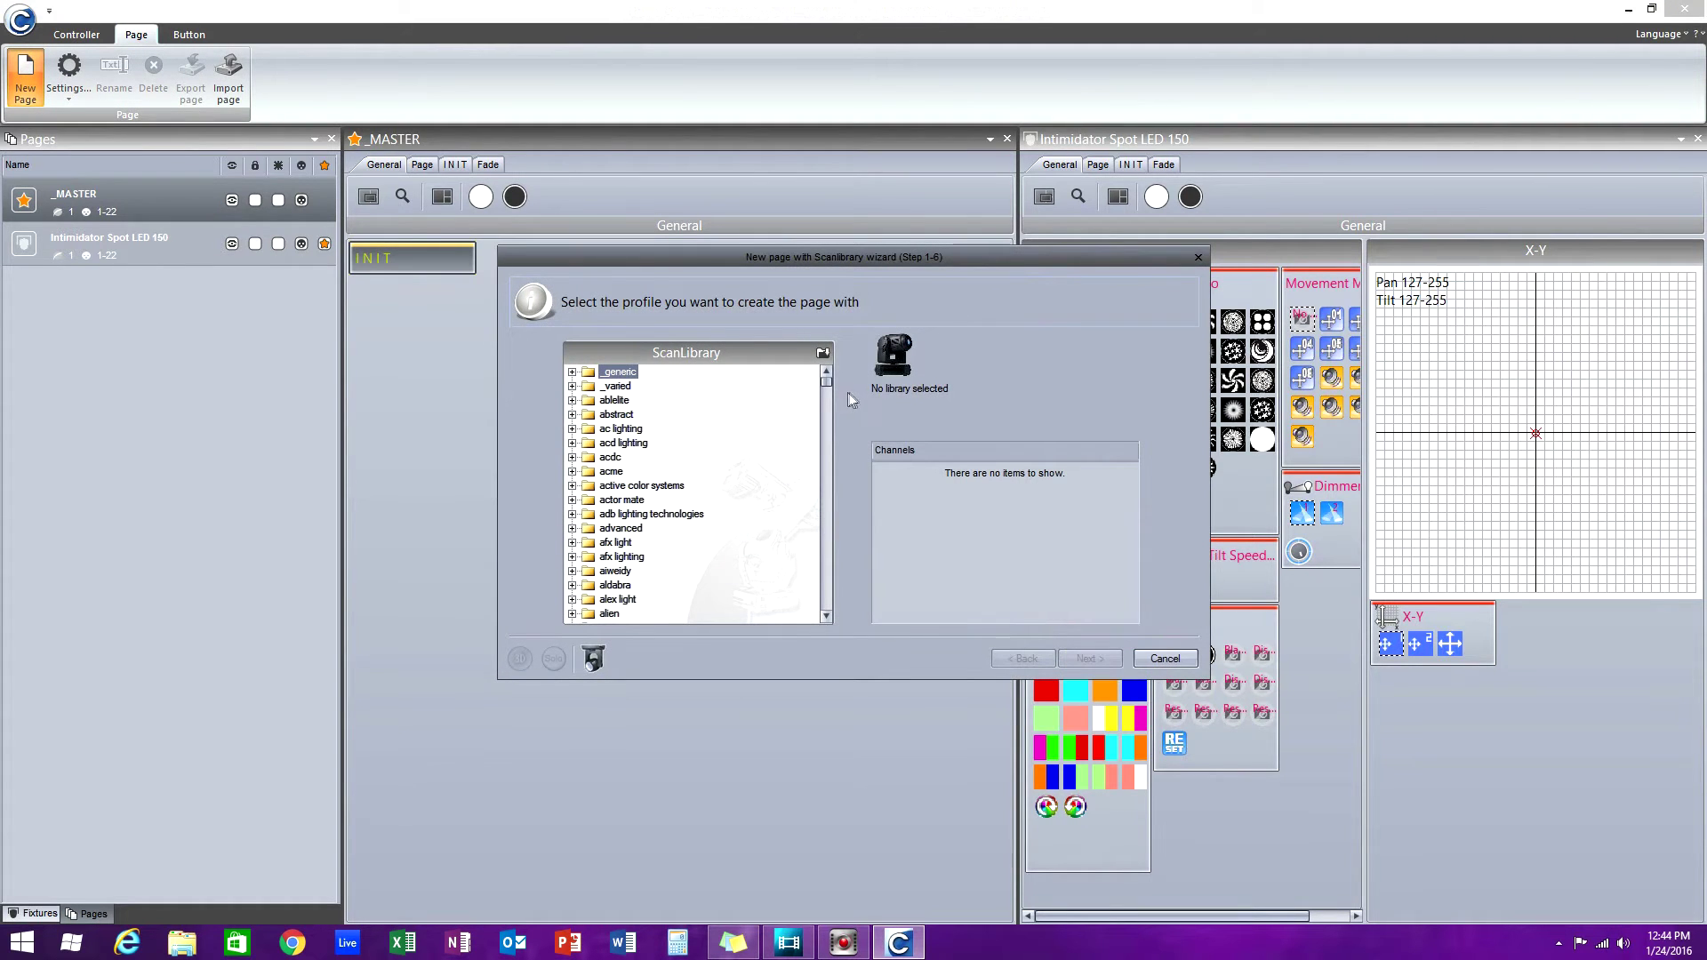
- Choose the Blizzard Lighting Blade RGBW LED profile in 11-channel Mode 2
{"action": "left_click_drag", "start_coordinate": [826, 382], "coordinate": [829, 407]}
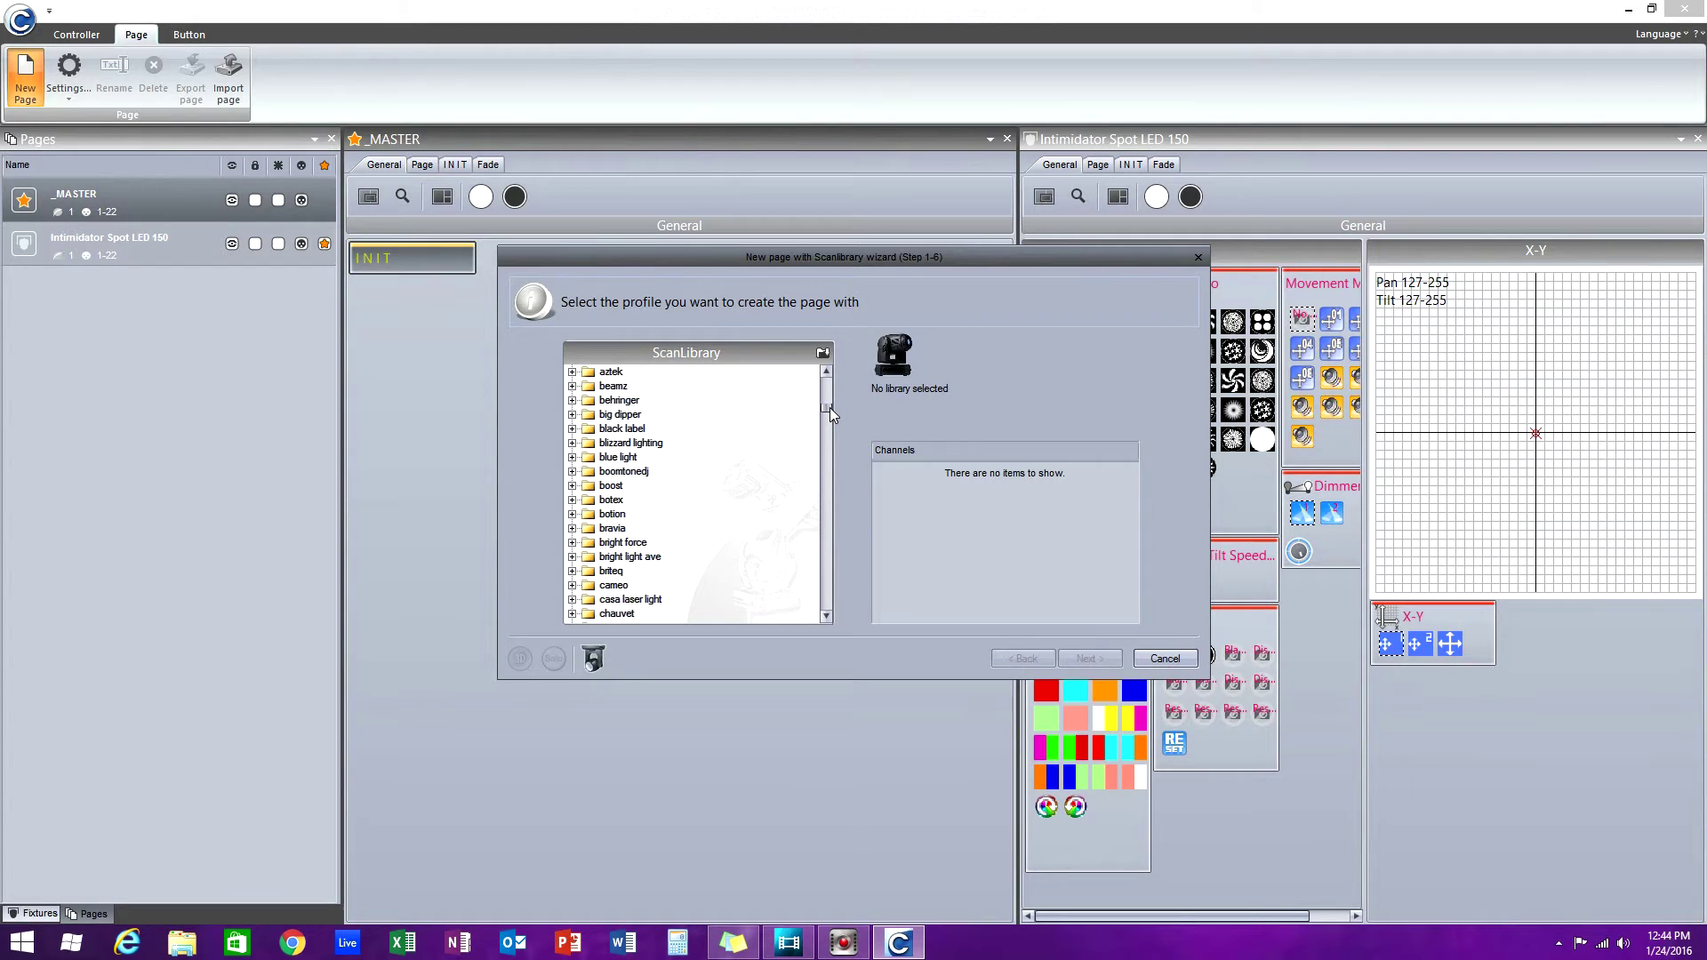
{"action": "left_click", "coordinate": [574, 444]}
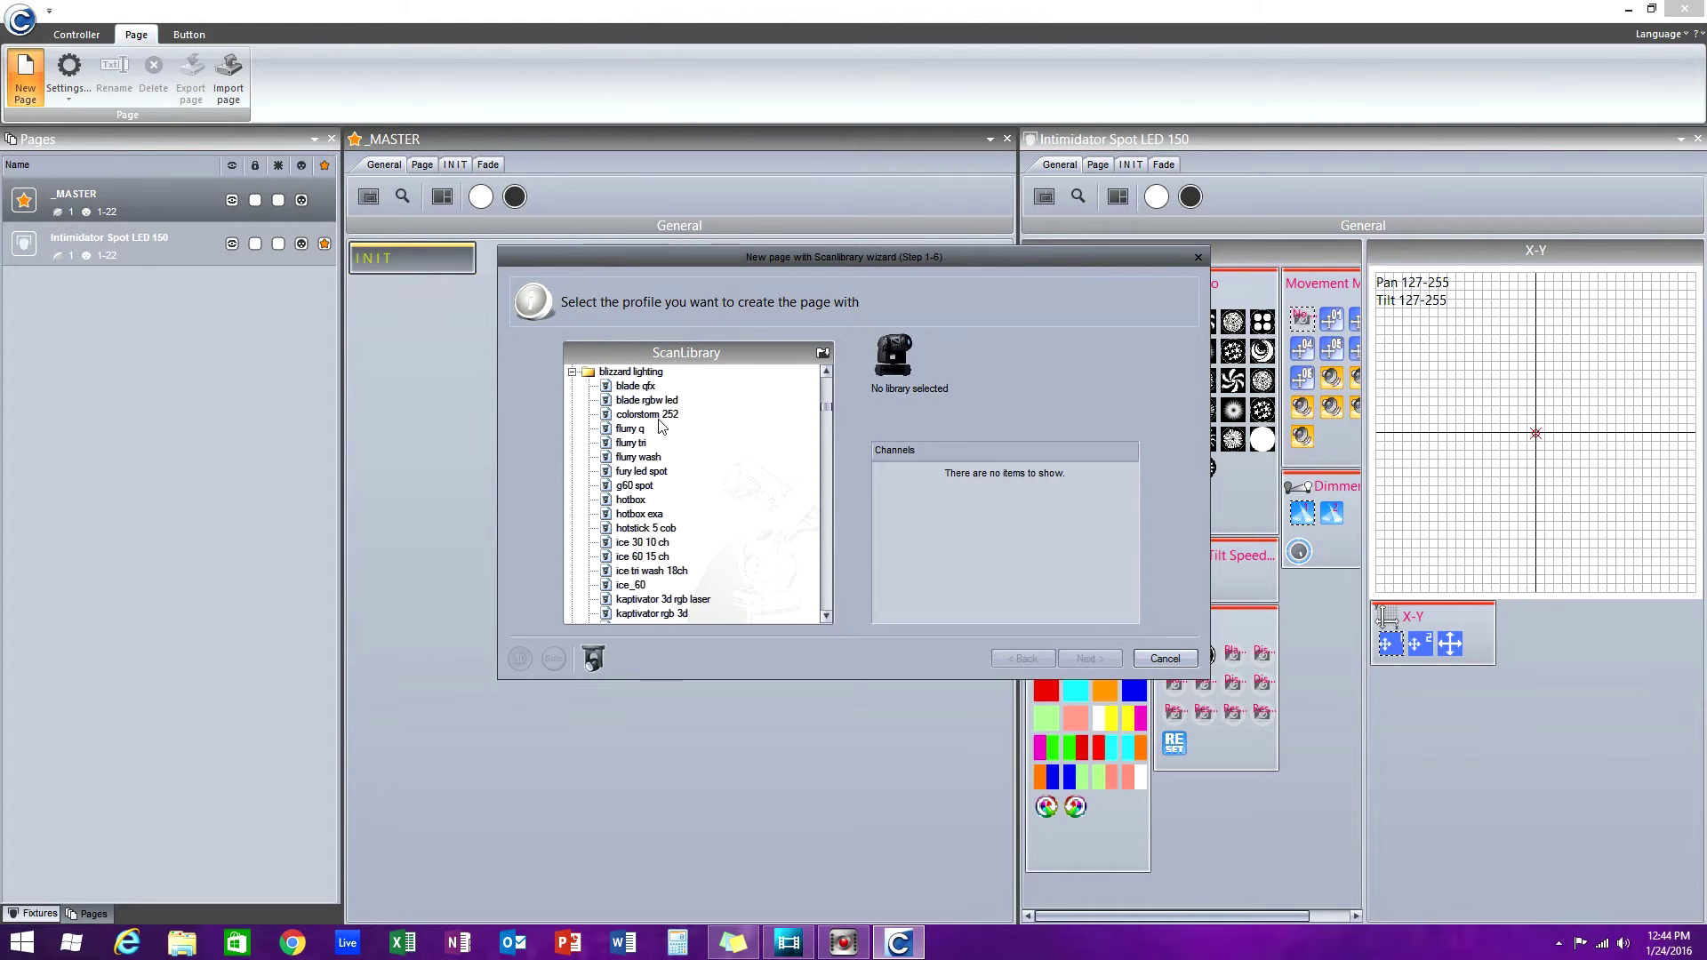
{"action": "double_click", "coordinate": [649, 401]}
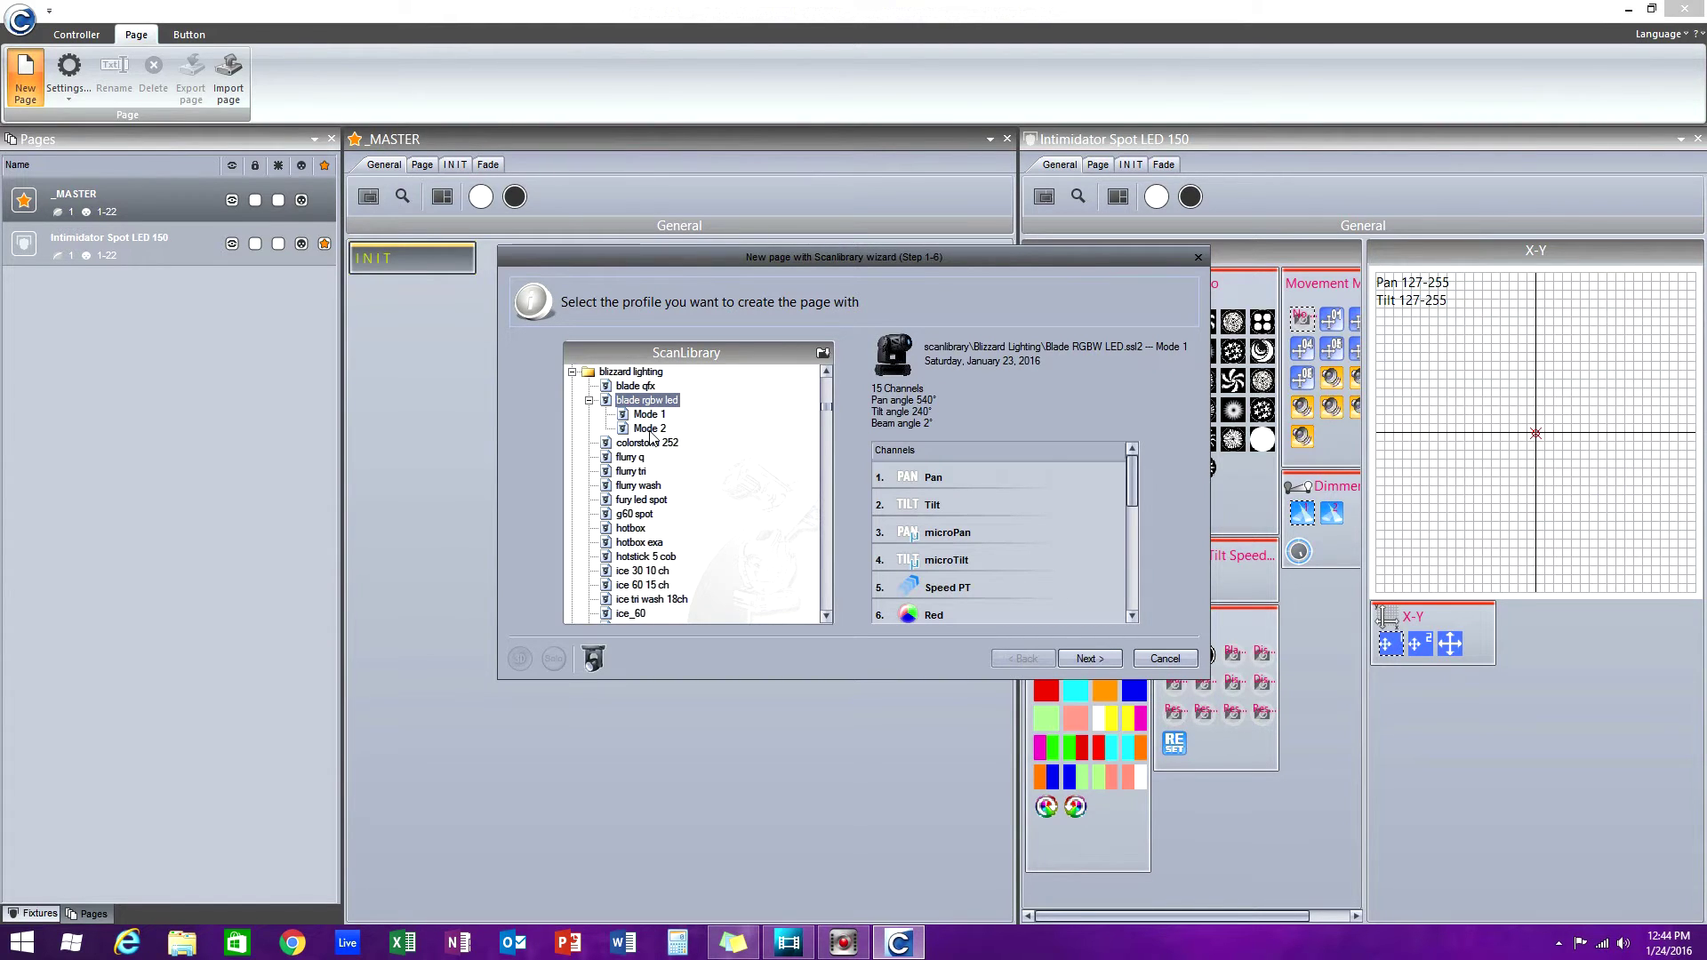
{"action": "left_click", "coordinate": [650, 431]}
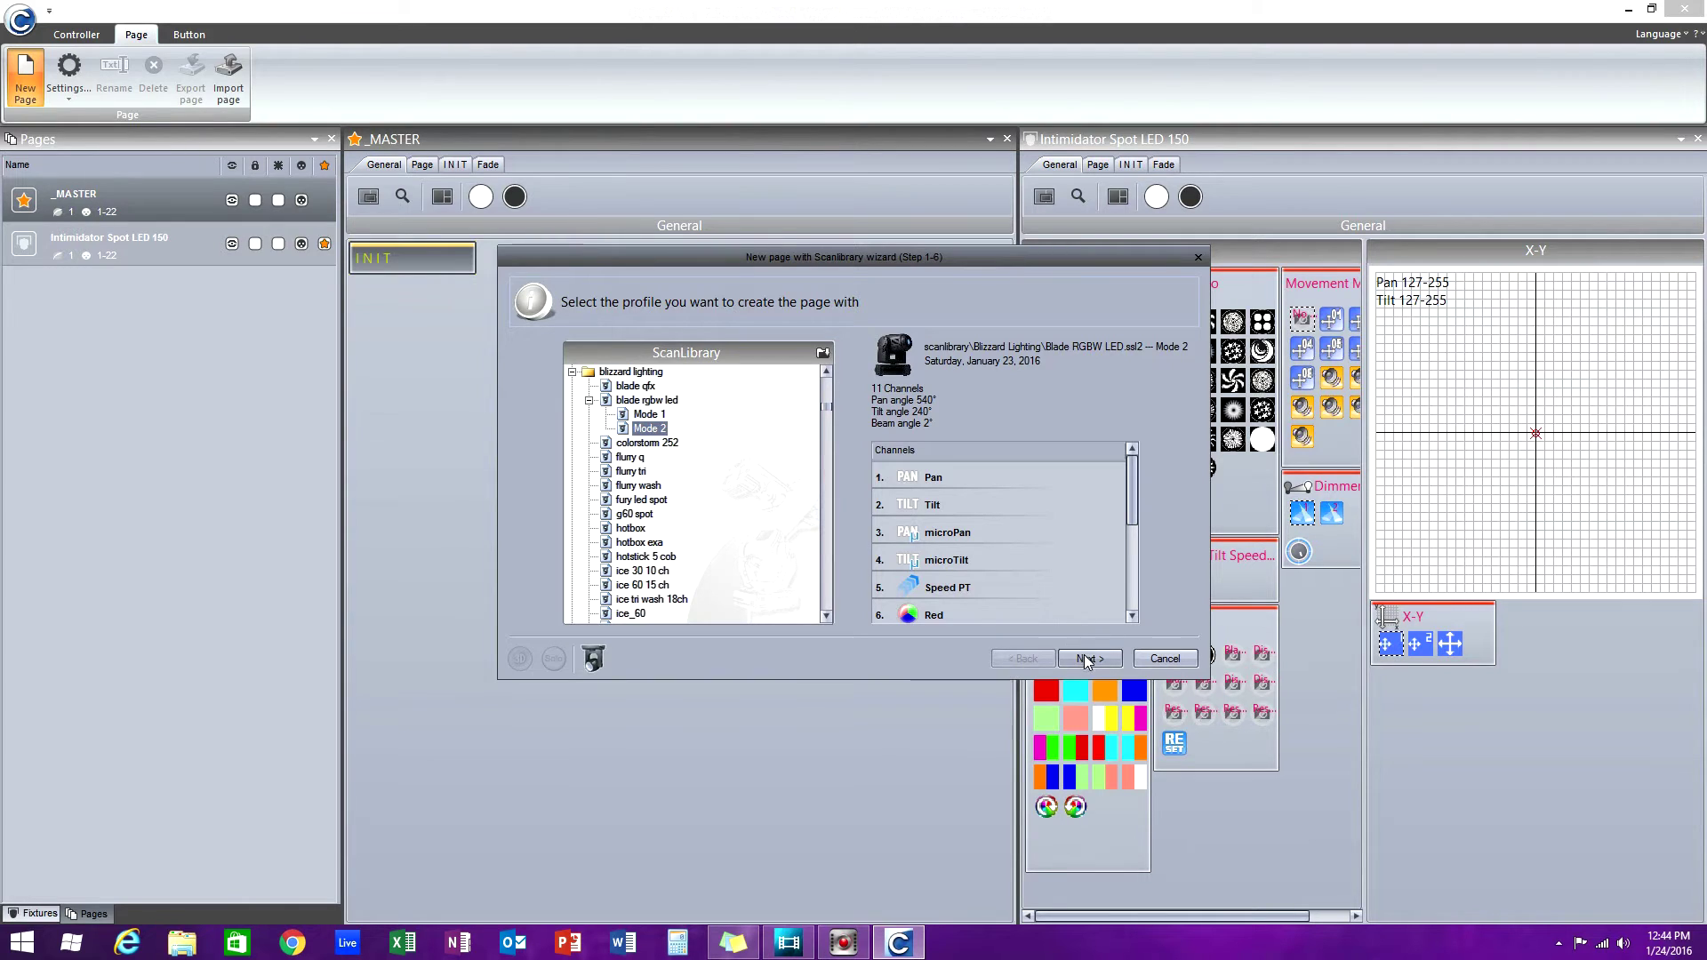
{"action": "left_click", "coordinate": [1091, 658]}
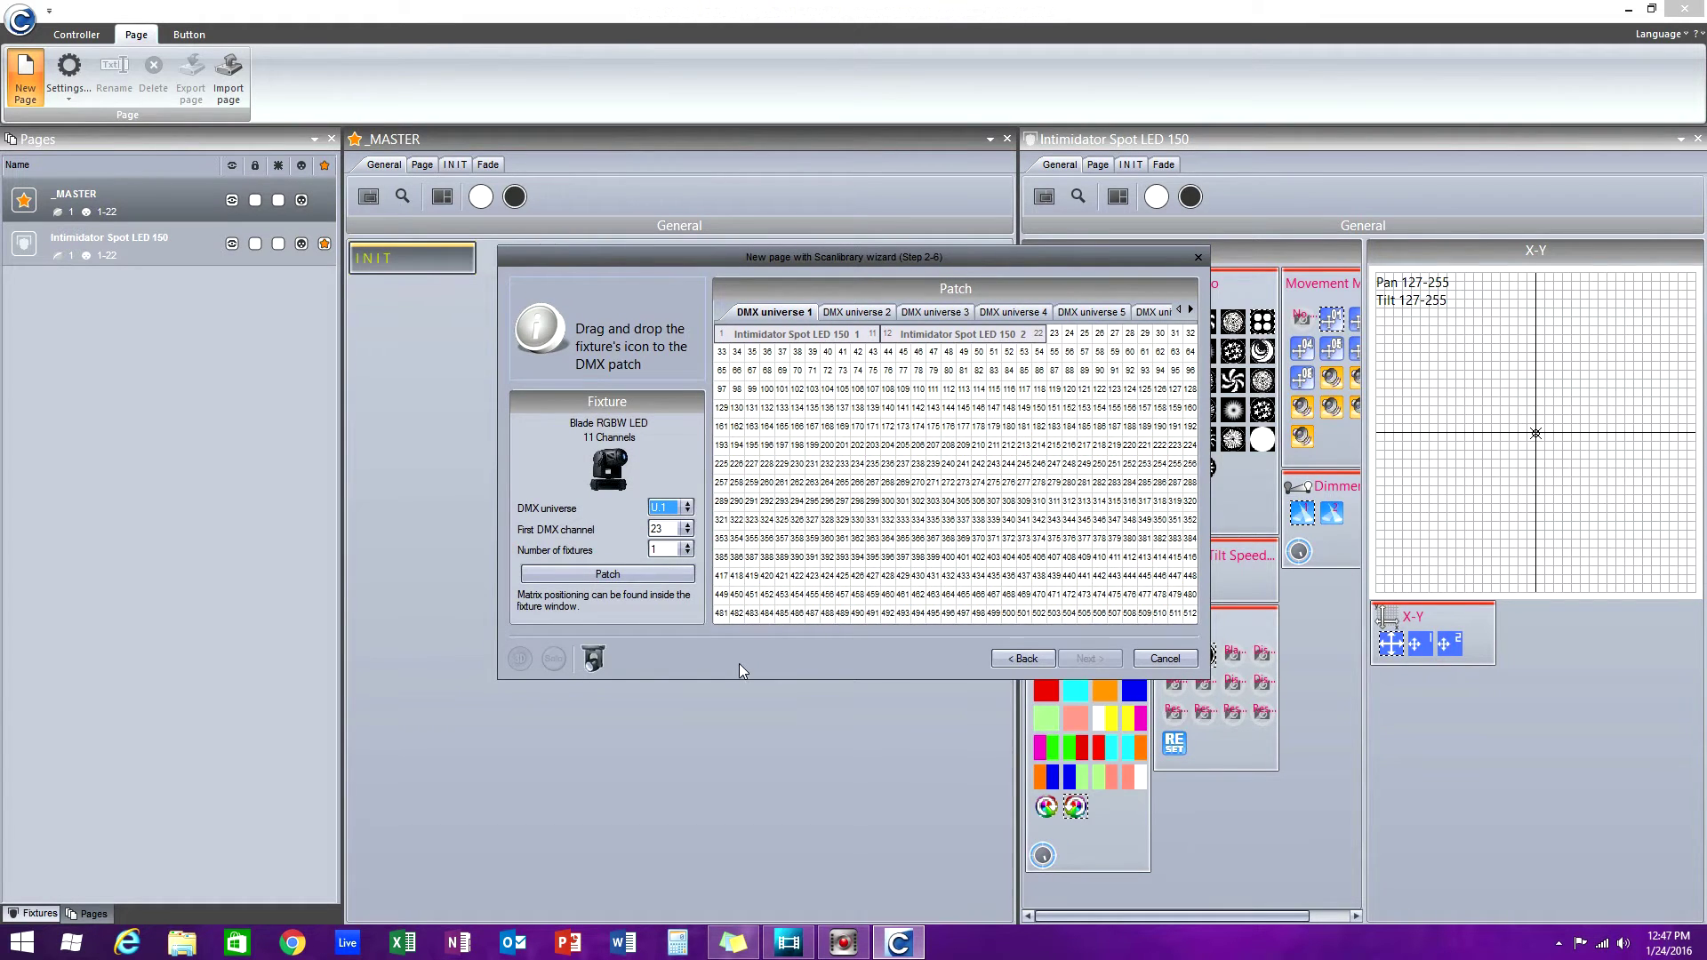
- Patch two Blade fixtures from channel 23, enable pan/tilt limit and light beam, and finish
{"action": "left_click", "coordinate": [688, 545]}
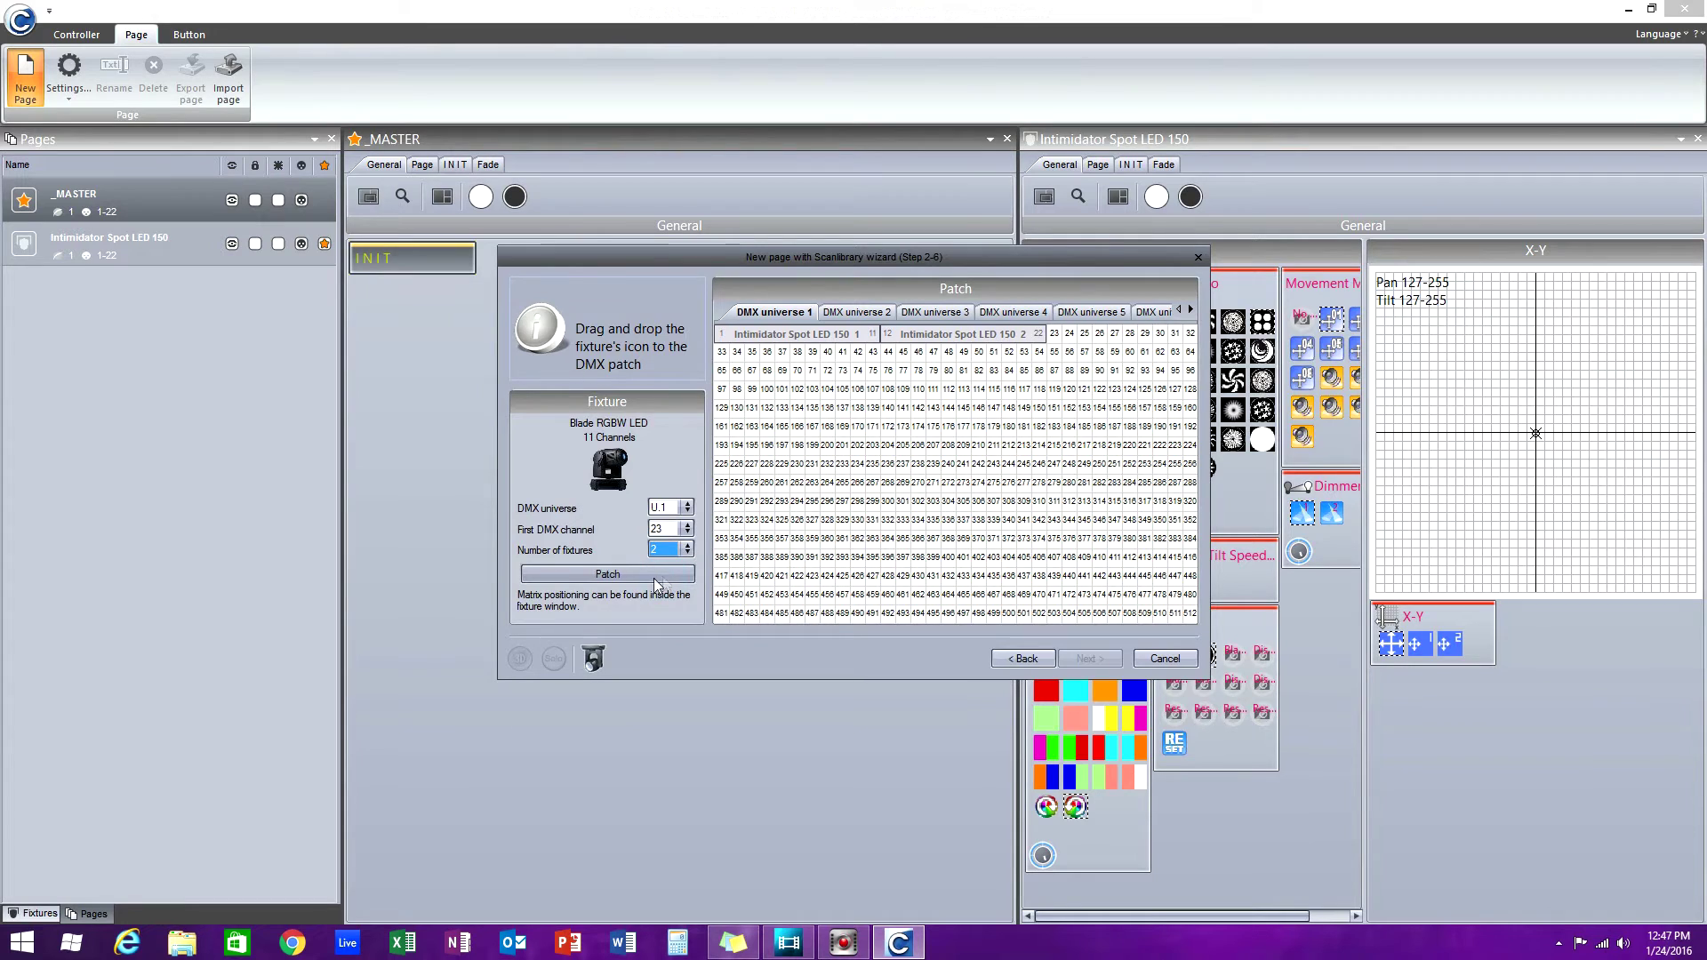
{"action": "left_click", "coordinate": [655, 578]}
{"action": "left_click", "coordinate": [1082, 658]}
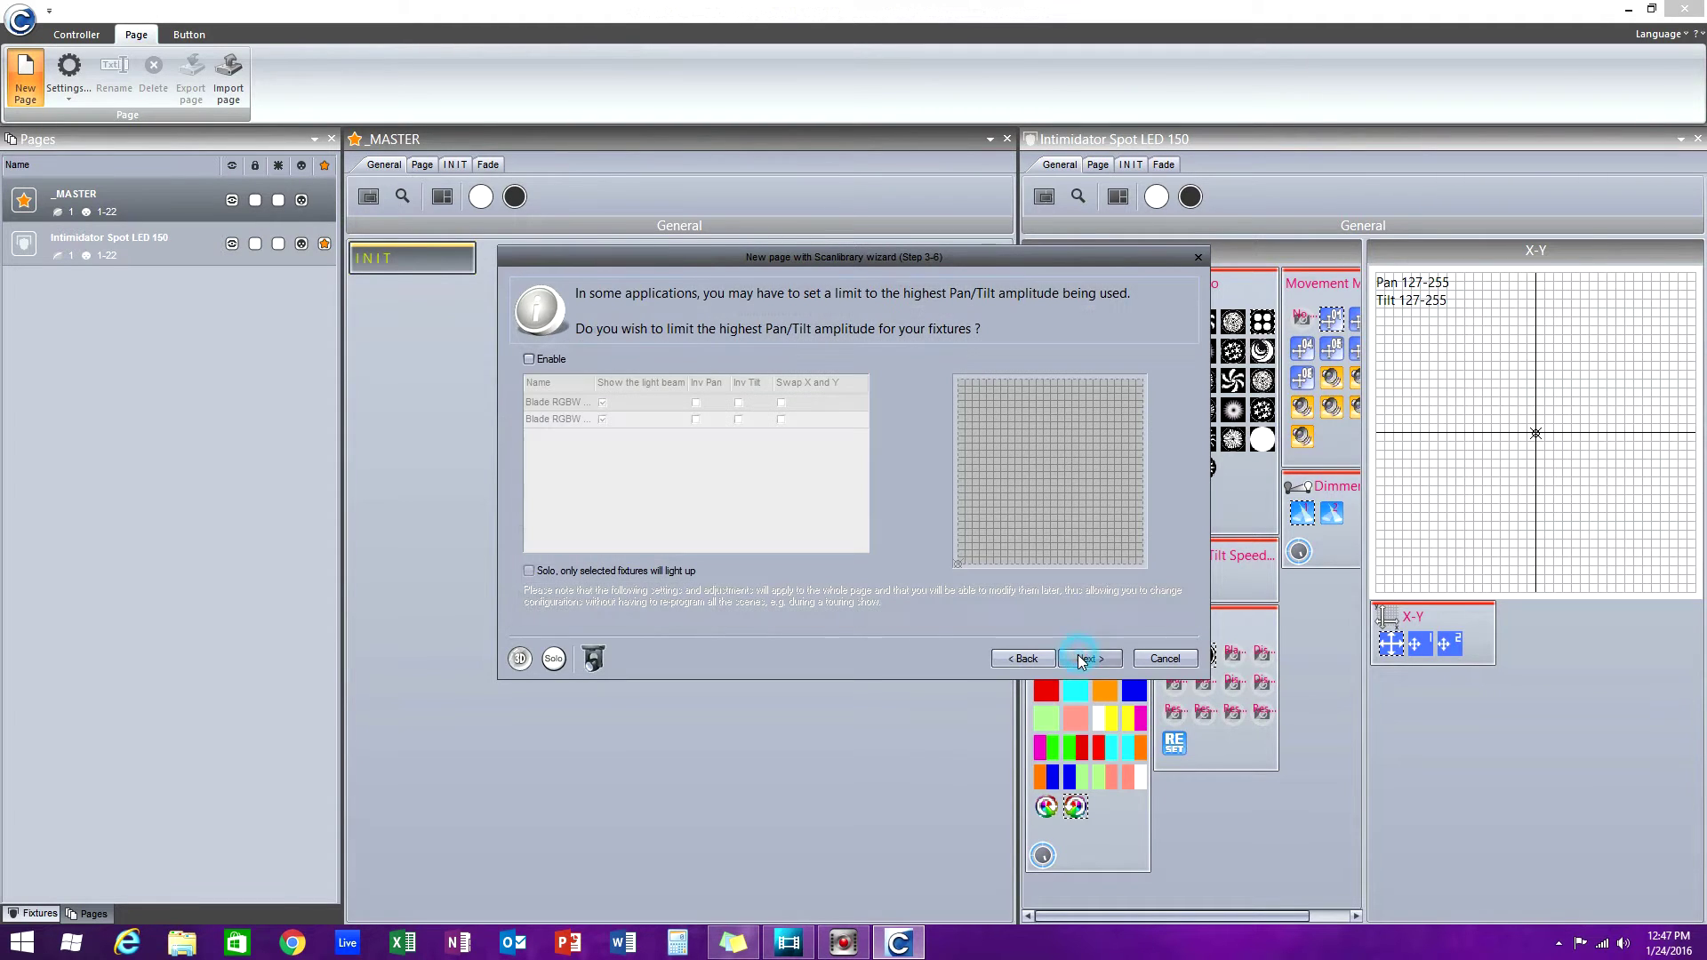
{"action": "left_click", "coordinate": [530, 359]}
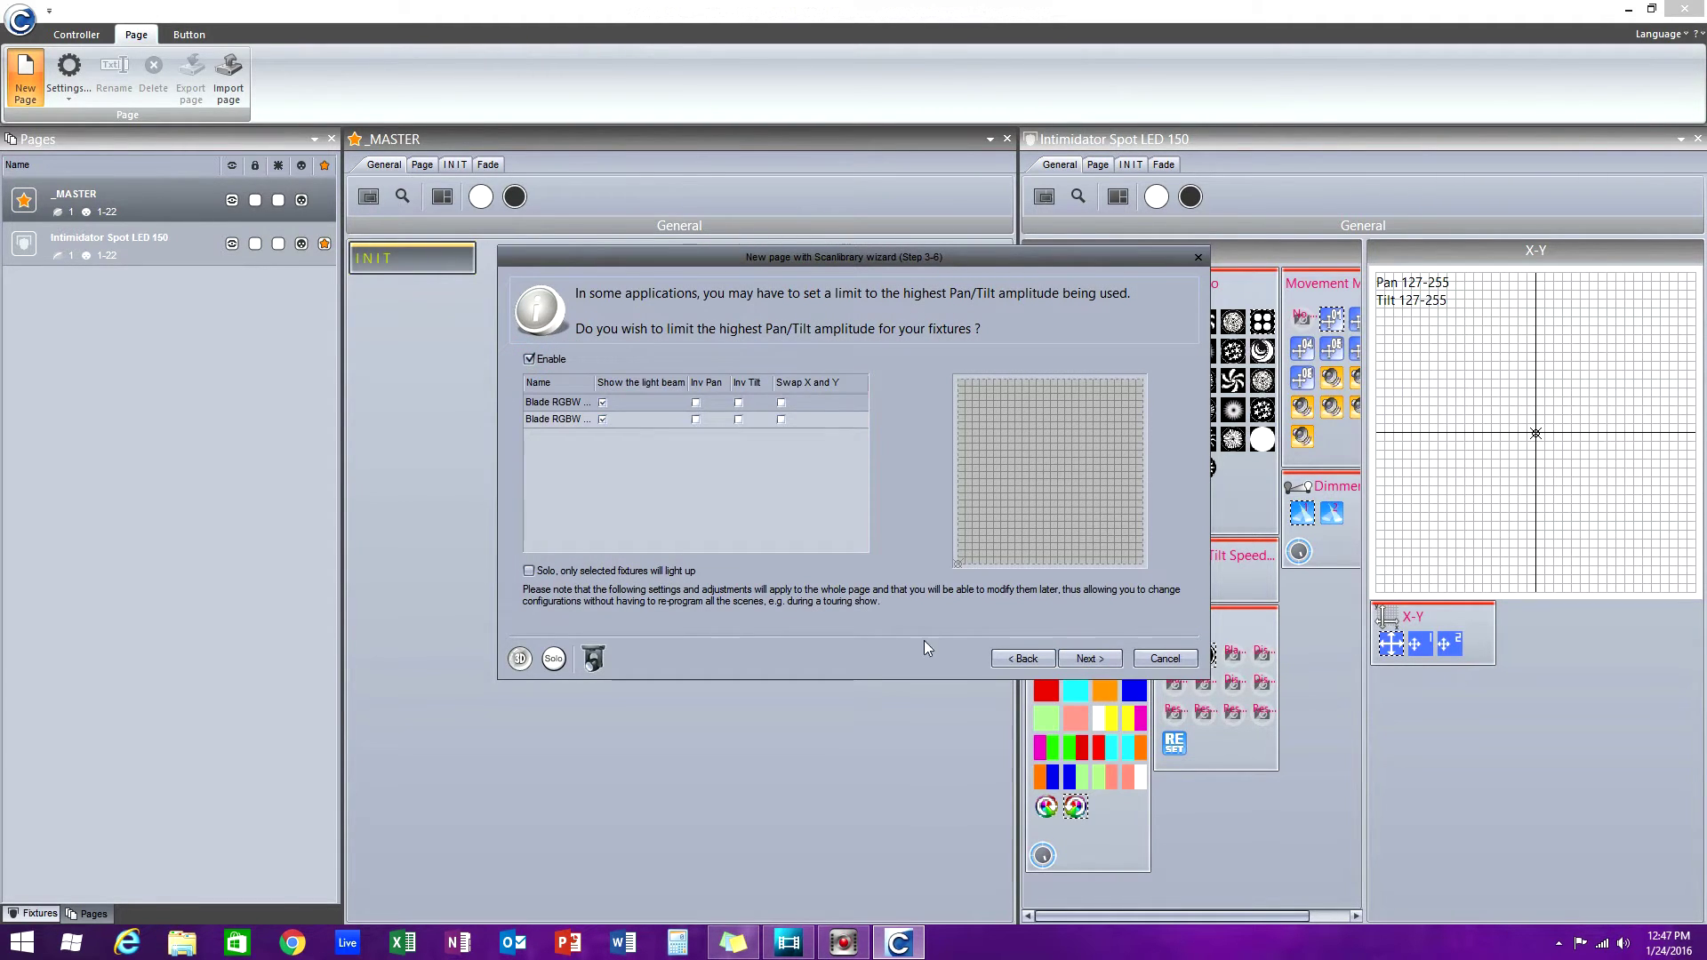
{"action": "left_click", "coordinate": [1088, 659]}
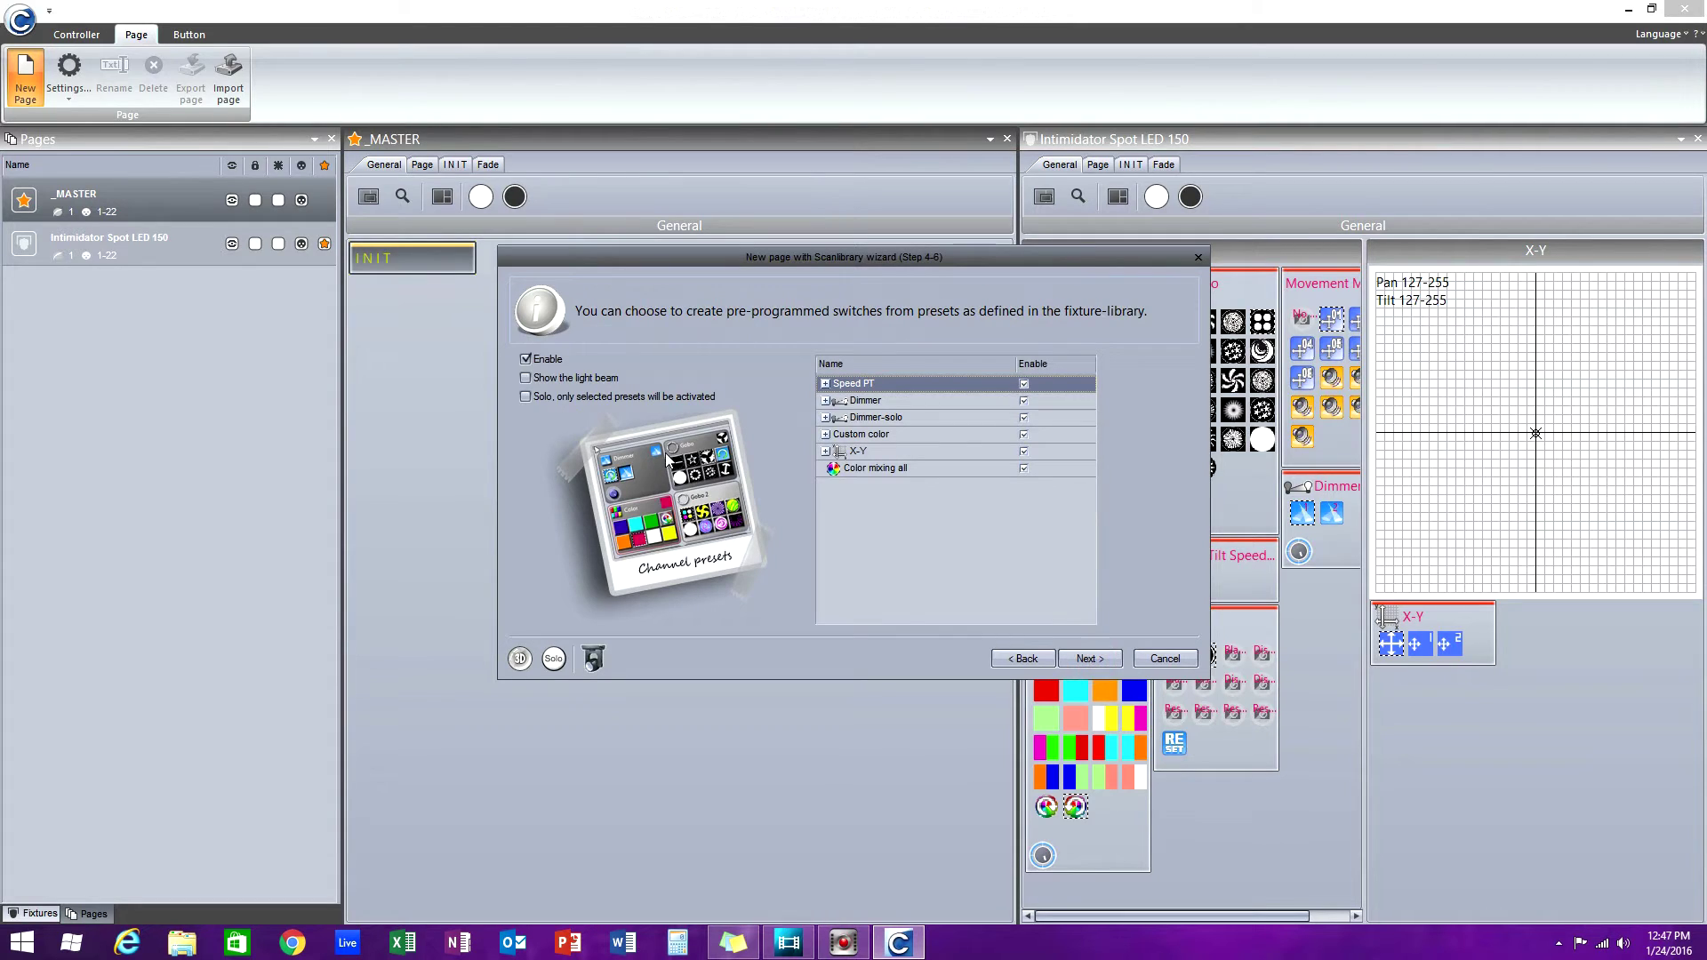
{"action": "left_click", "coordinate": [526, 378]}
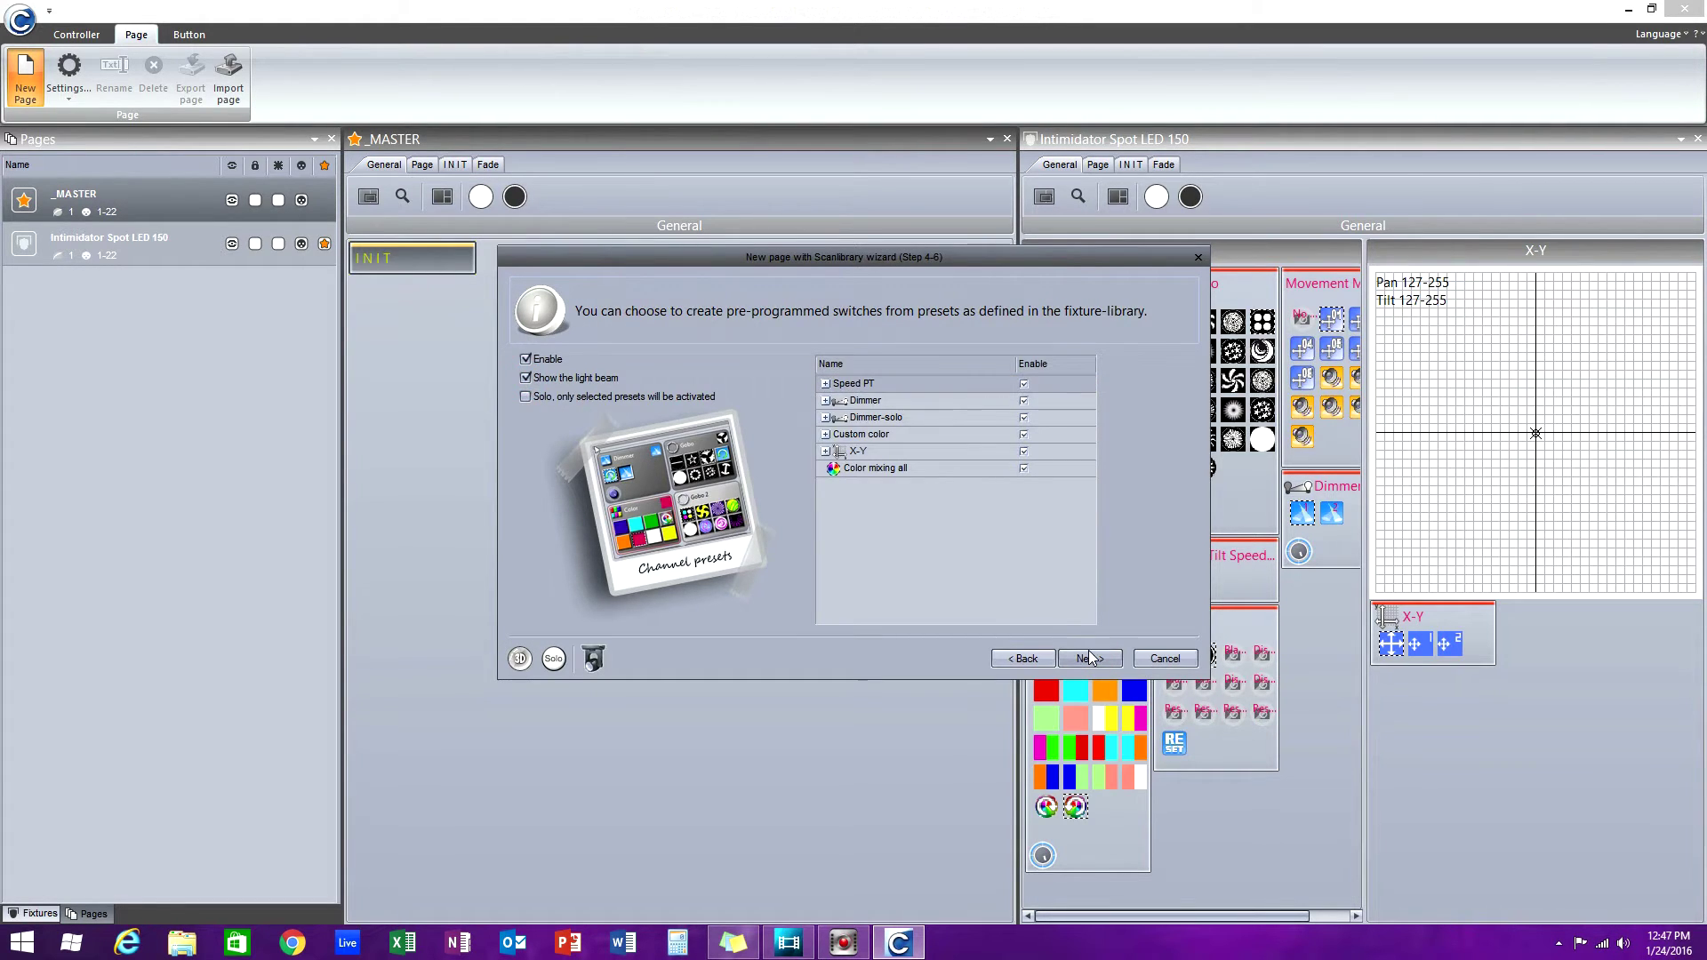
{"action": "left_click", "coordinate": [1090, 657]}
{"action": "left_click", "coordinate": [1095, 662]}
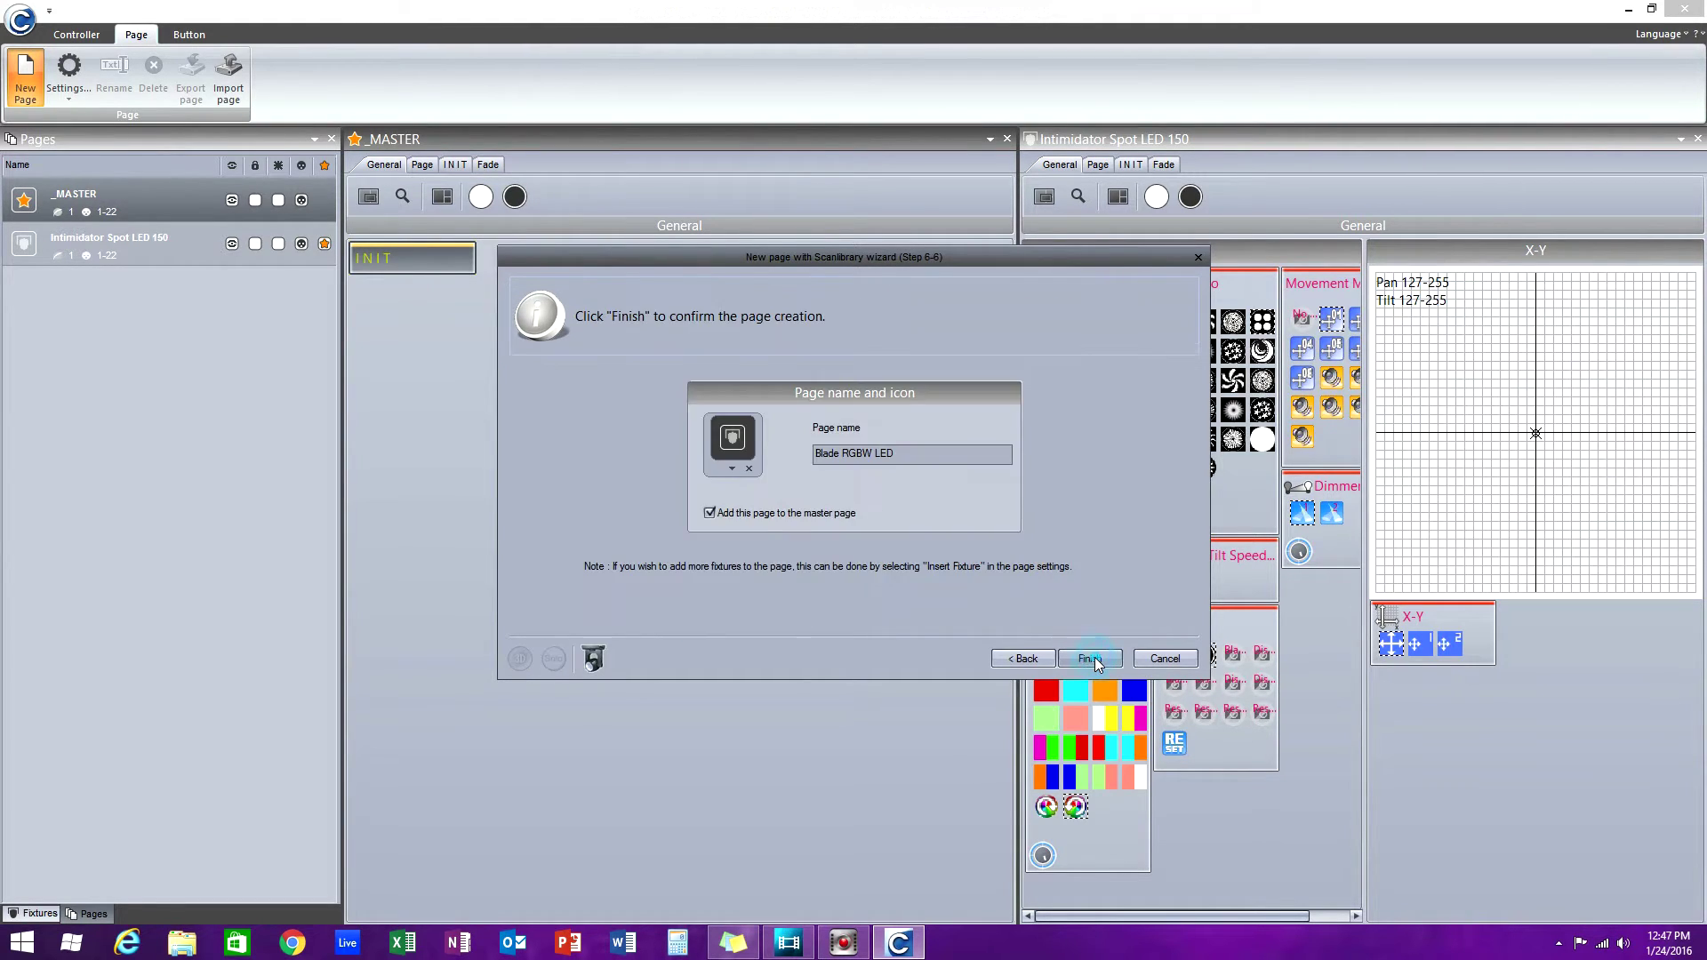
{"action": "left_click", "coordinate": [1094, 660]}
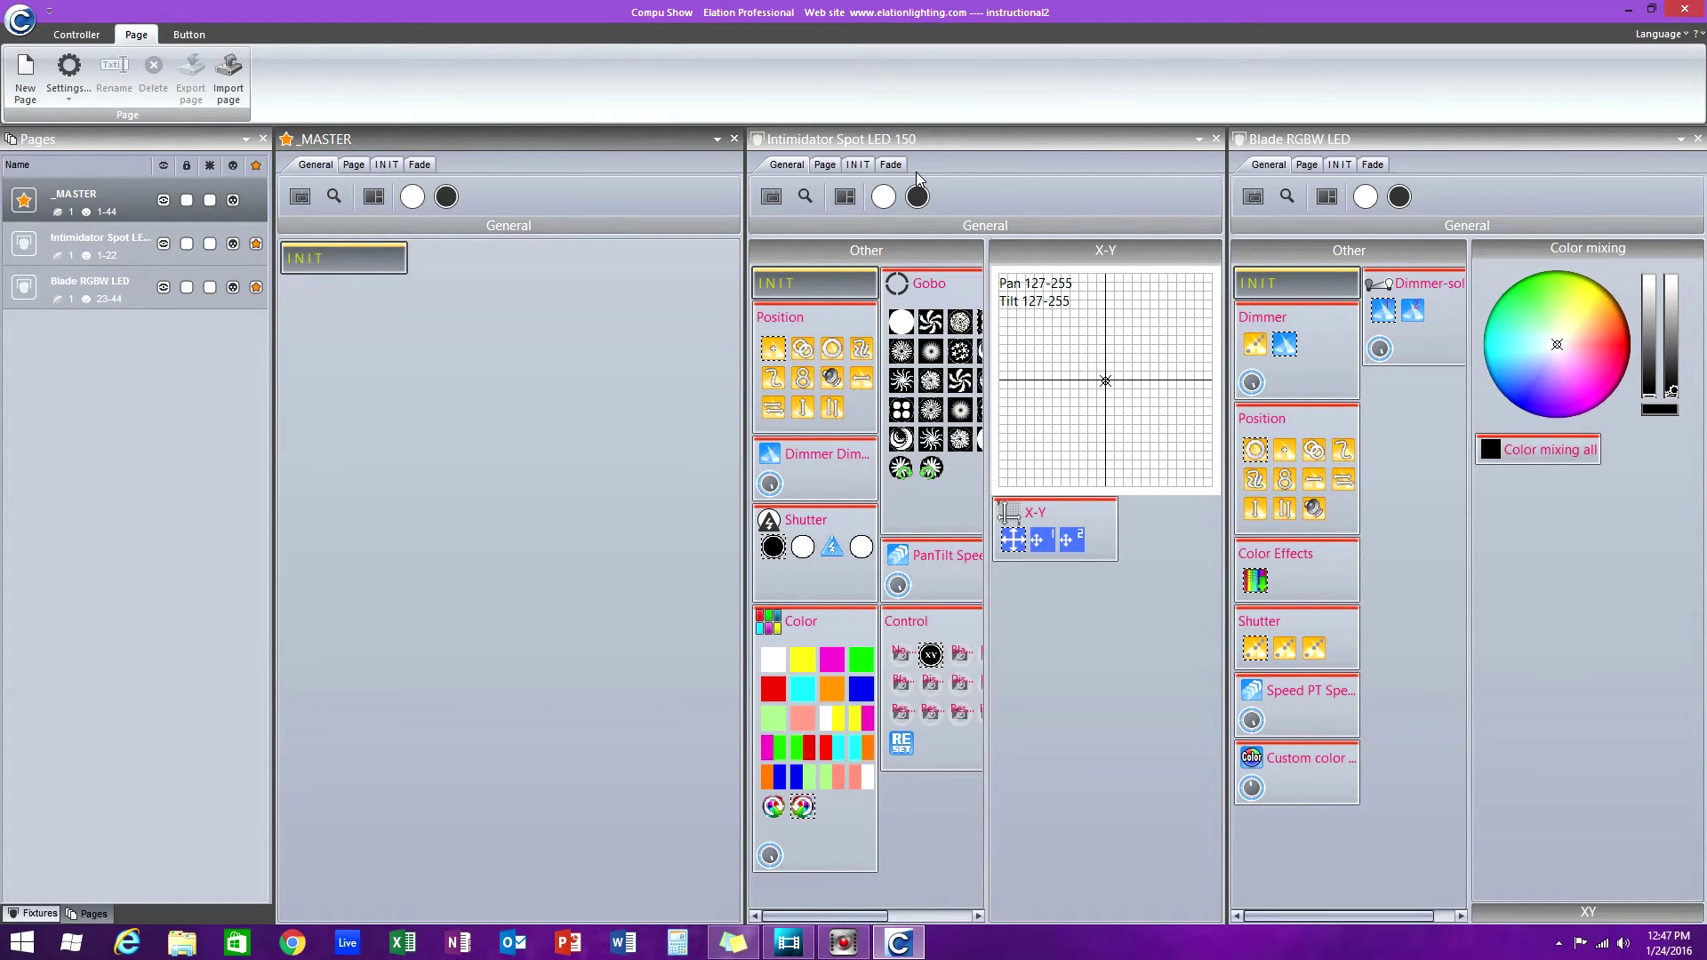
- Aim Intimidator fixture 1 up-left and fixture 2 up-right, colour them blue, and float the Blade page
{"action": "left_click", "coordinate": [994, 138]}
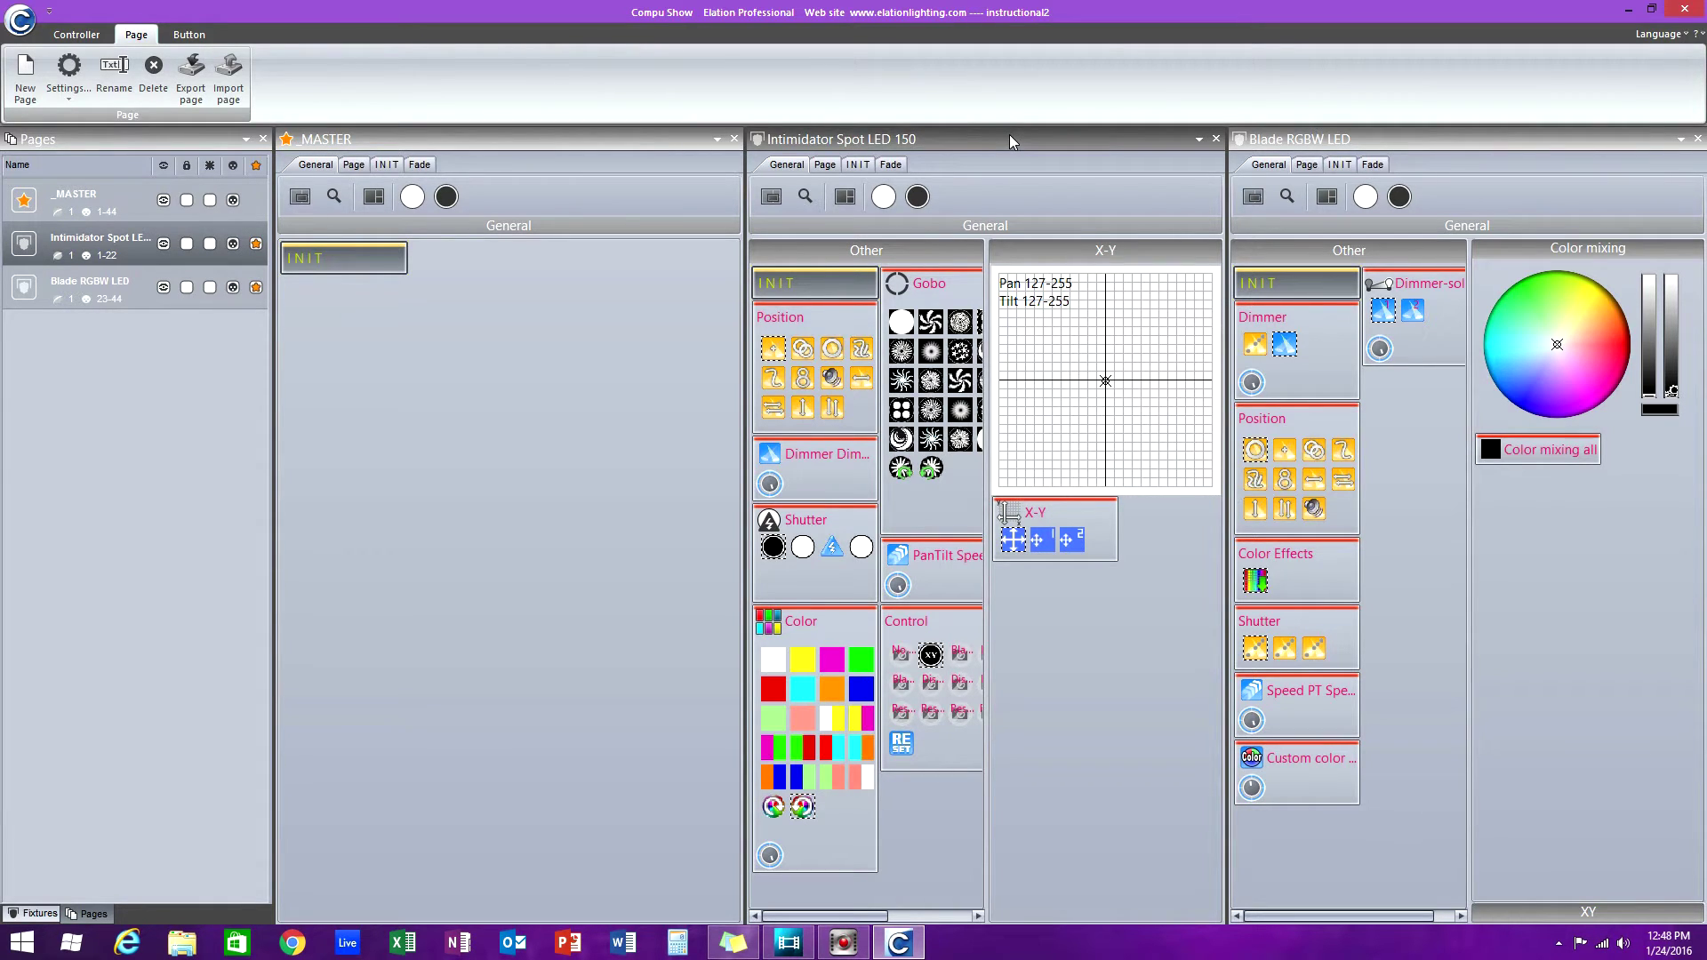
{"action": "left_click", "coordinate": [879, 206]}
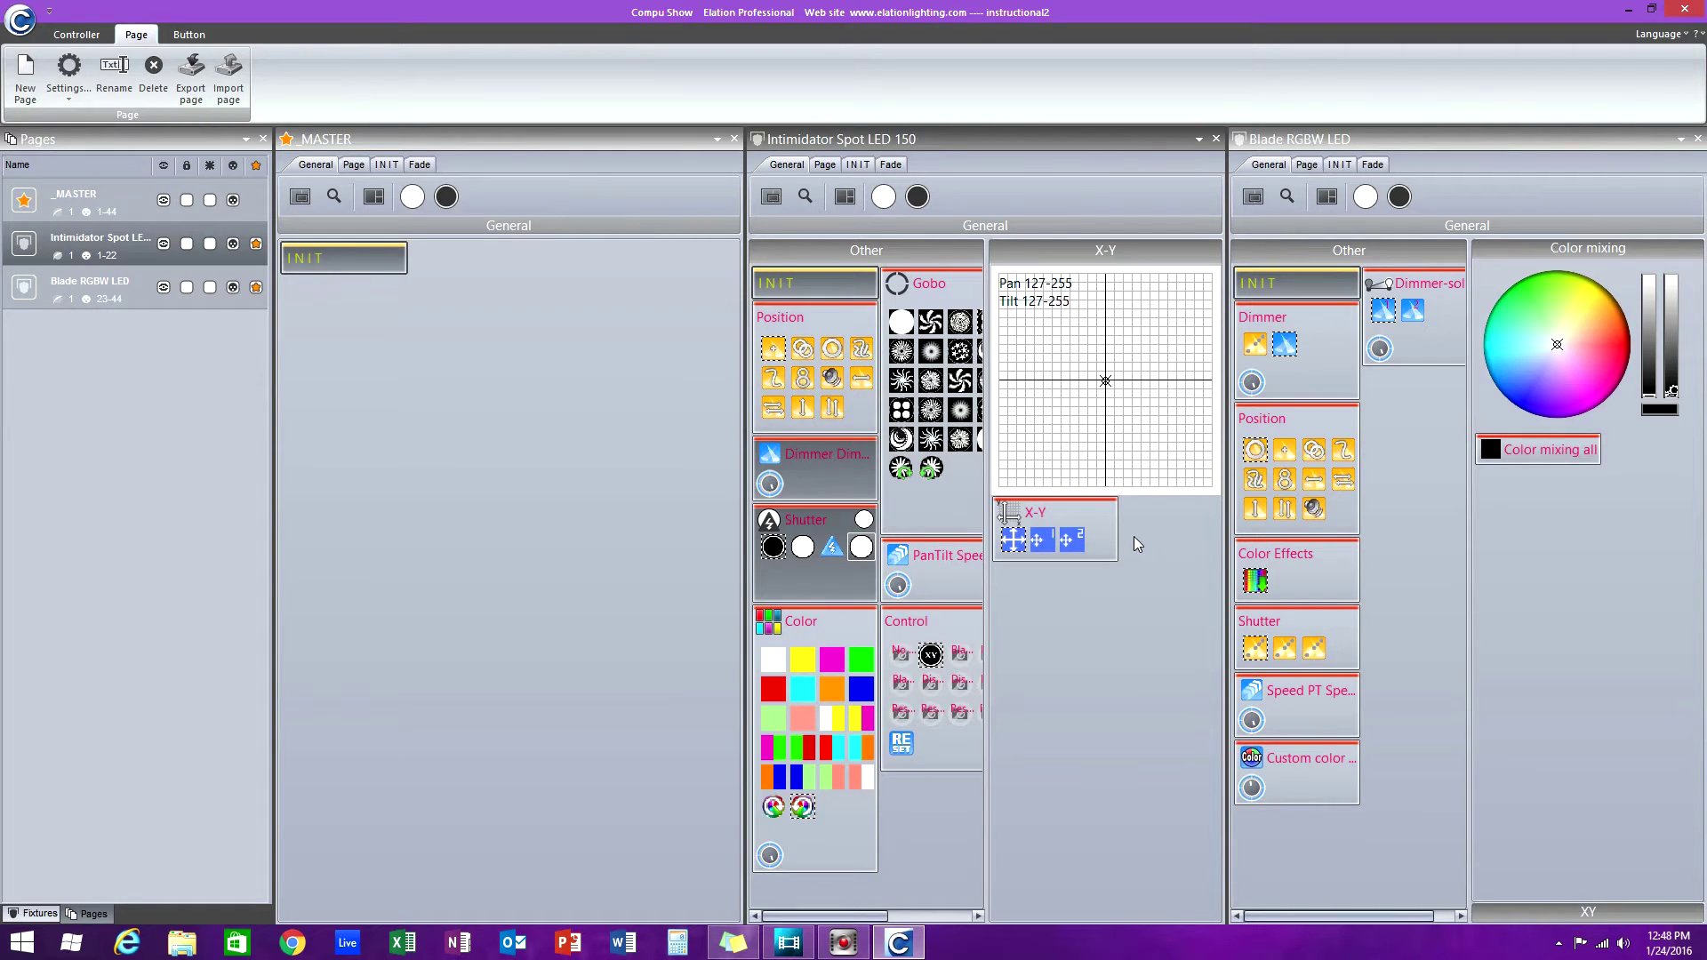
{"action": "left_click", "coordinate": [1044, 544]}
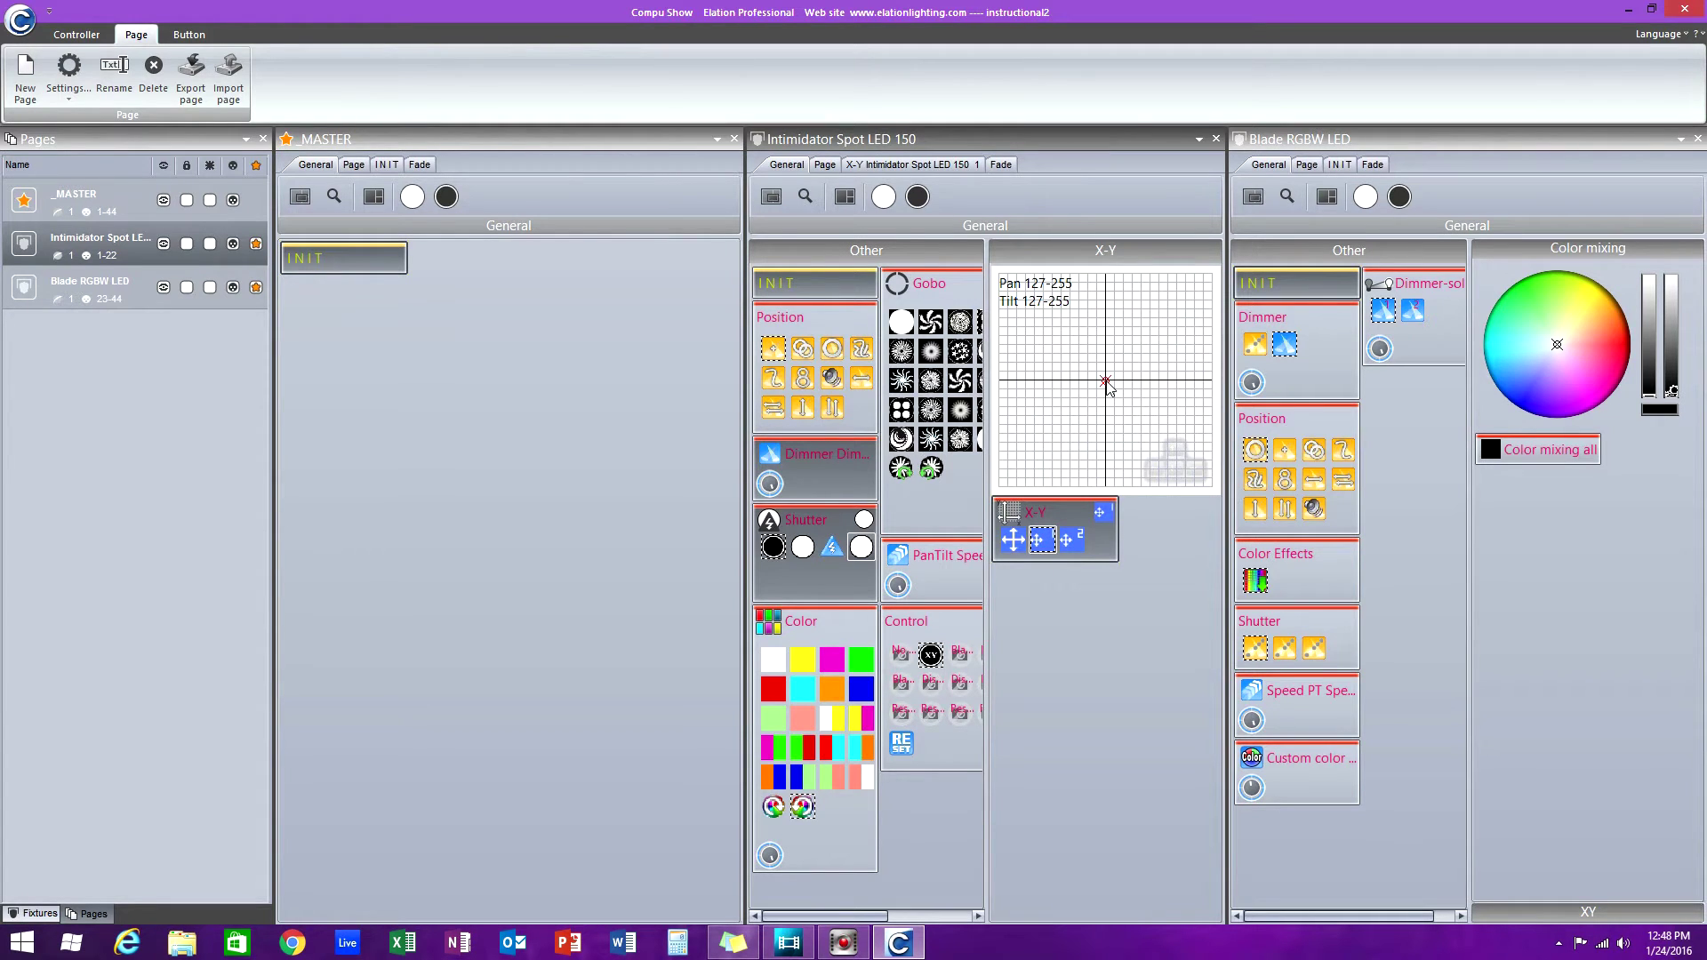
{"action": "left_click_drag", "start_coordinate": [1106, 384], "coordinate": [1086, 354]}
{"action": "left_click", "coordinate": [1078, 546]}
{"action": "left_click_drag", "start_coordinate": [1105, 380], "coordinate": [1128, 349]}
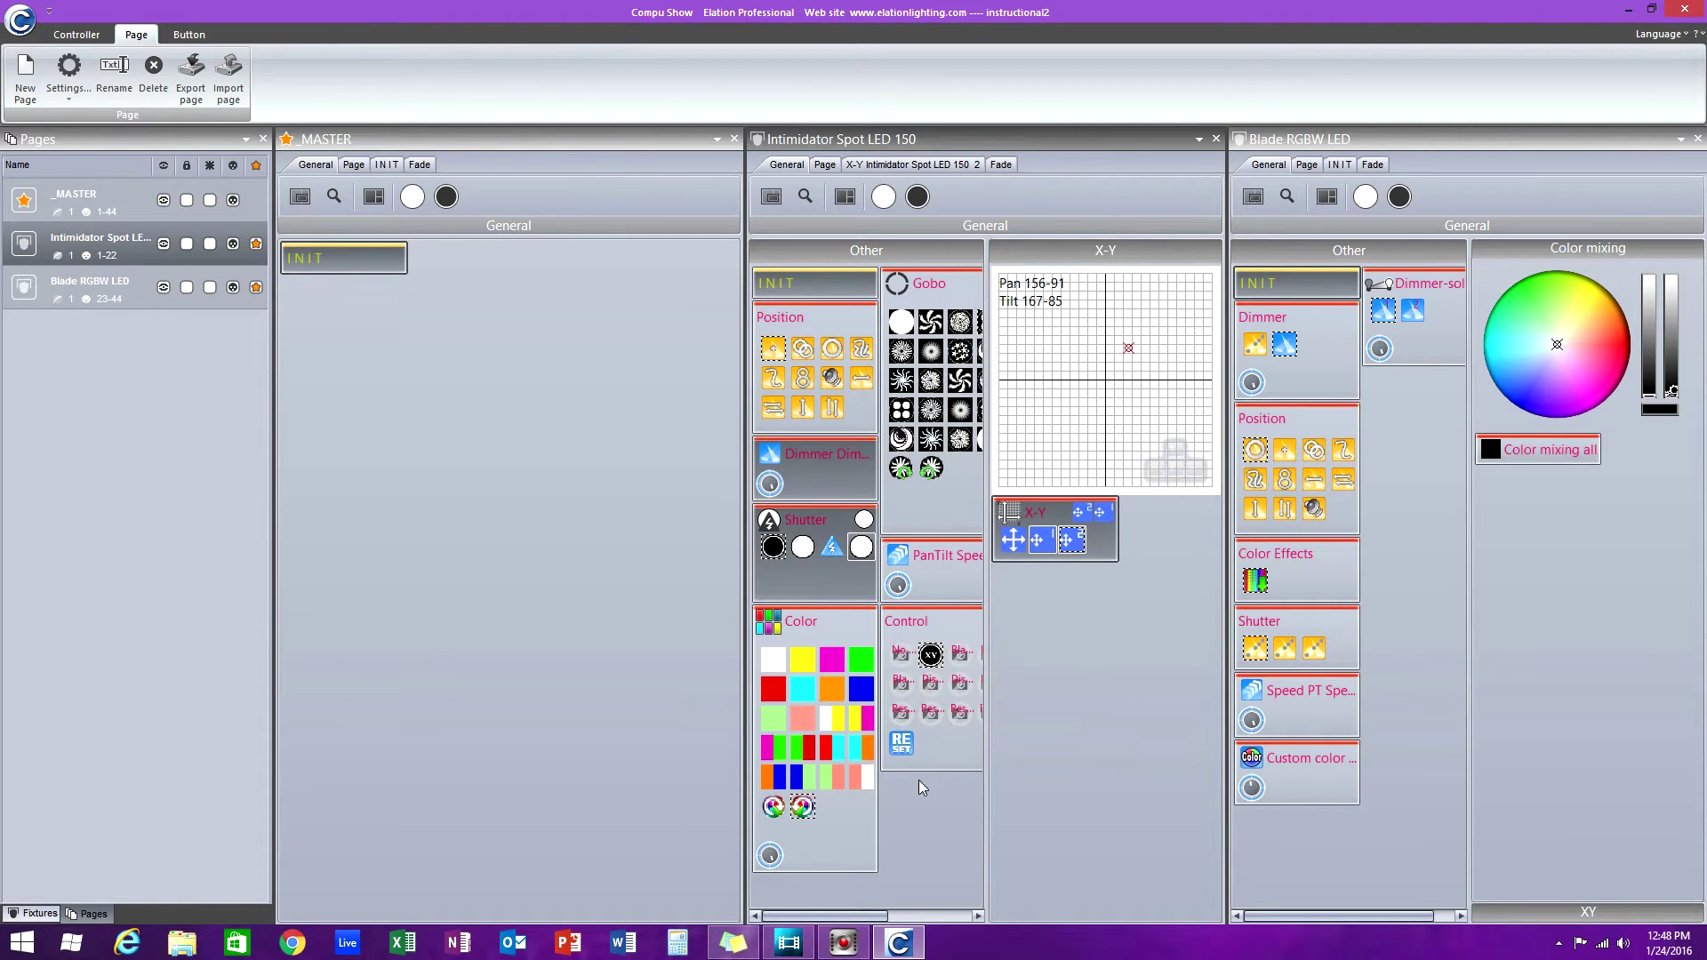
{"action": "left_click", "coordinate": [860, 689]}
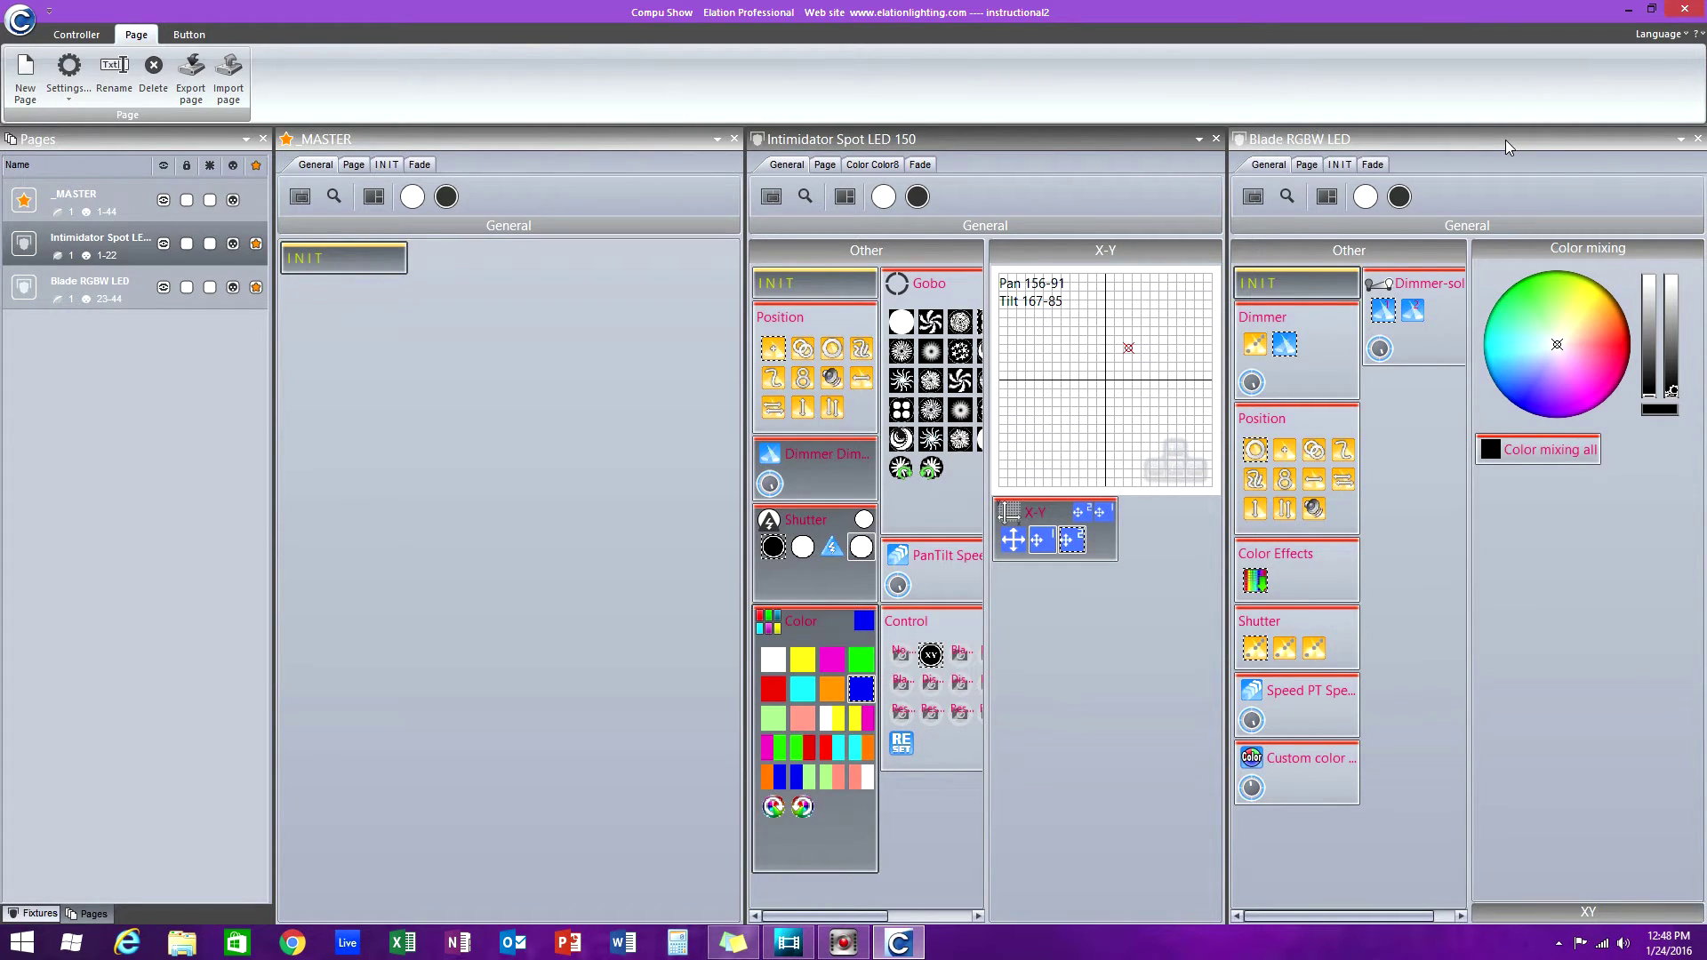
{"action": "left_click_drag", "start_coordinate": [1506, 141], "coordinate": [680, 525]}
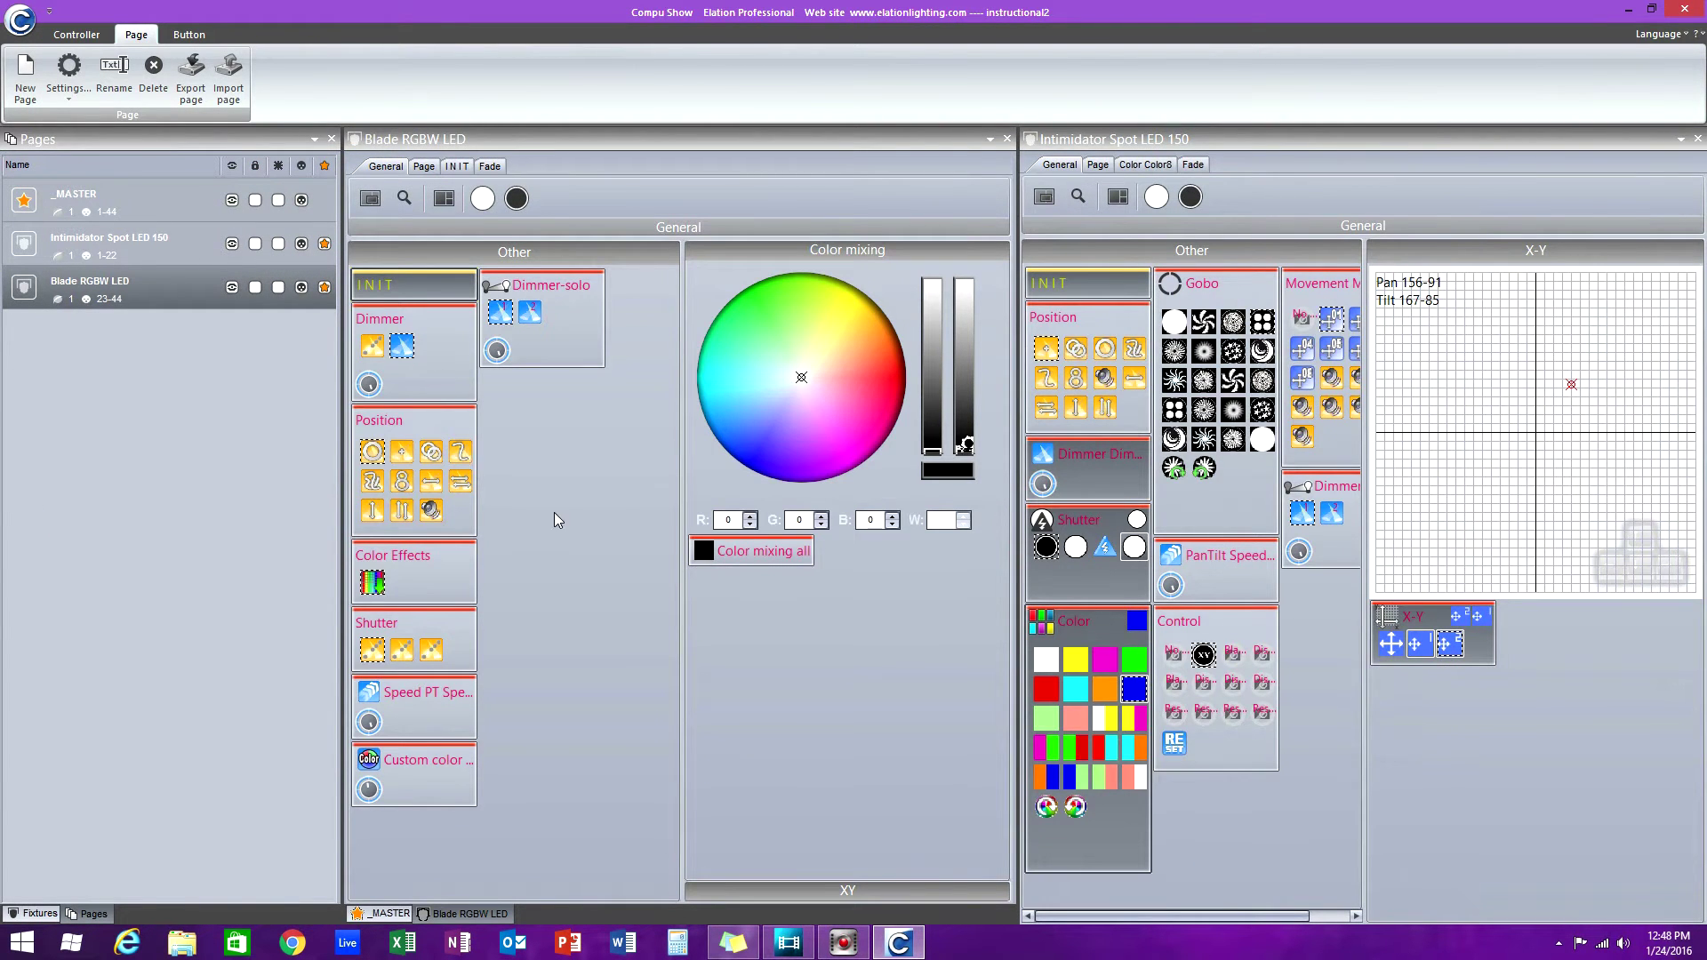
- Turn on the Blade fixtures' dimmer and apply the shutter chaser and dimmer presets
{"action": "left_click", "coordinate": [487, 204]}
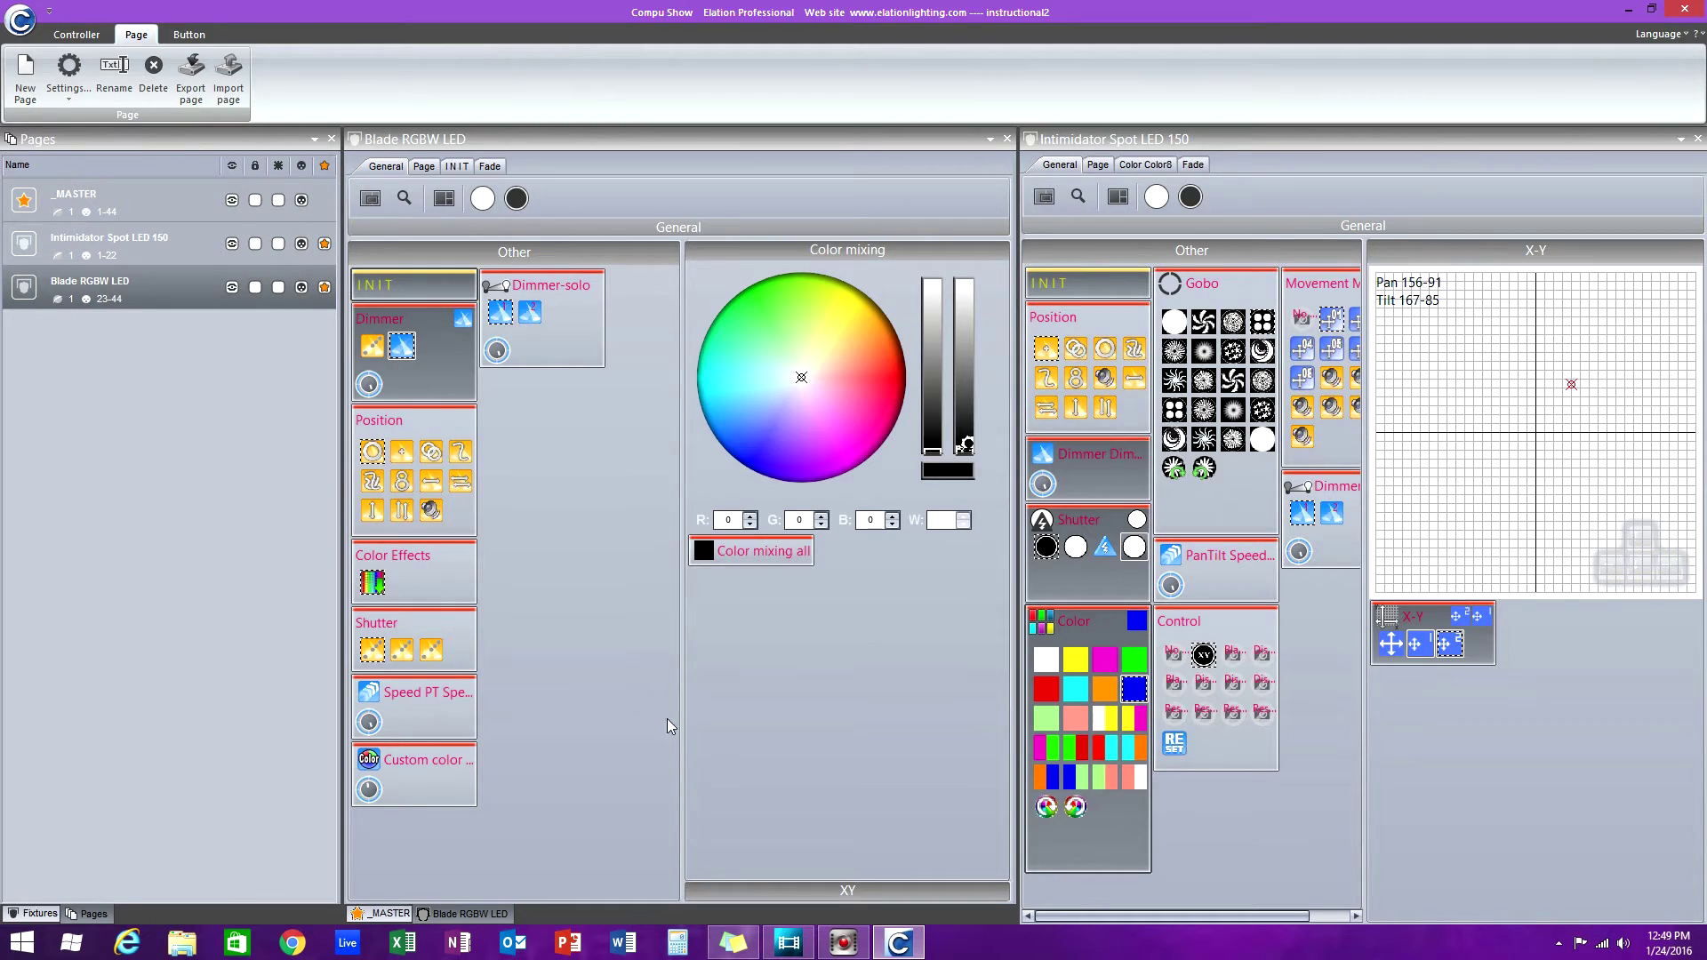
{"action": "left_click", "coordinate": [402, 652]}
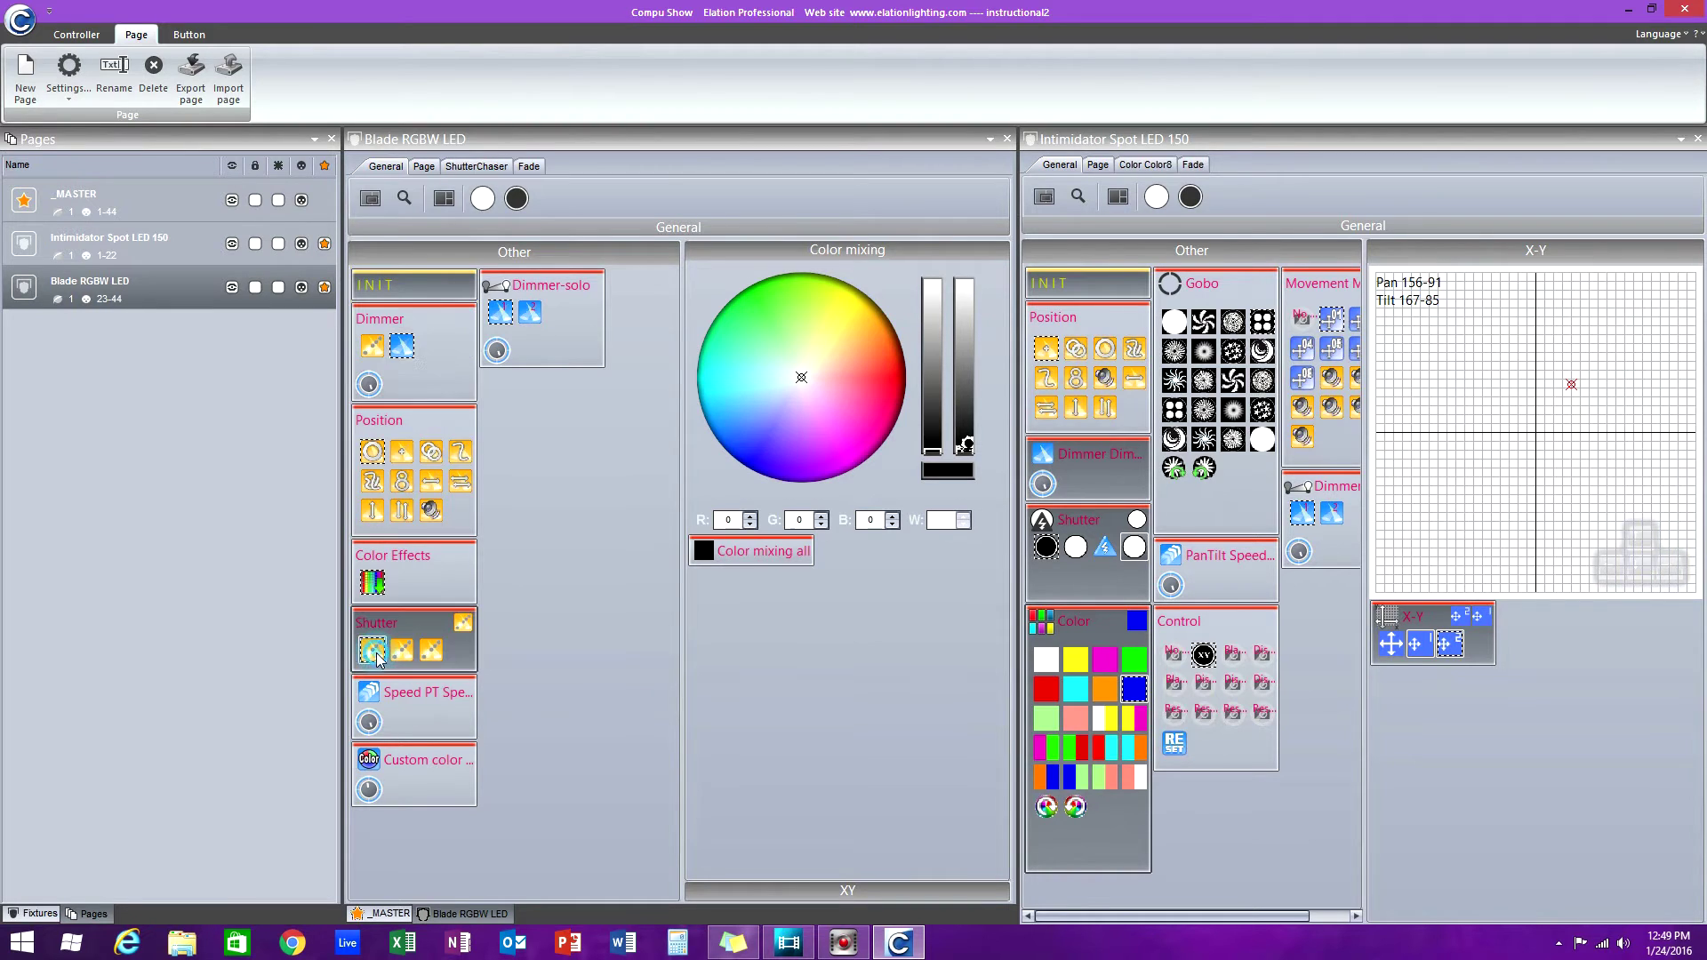
{"action": "left_click", "coordinate": [431, 653]}
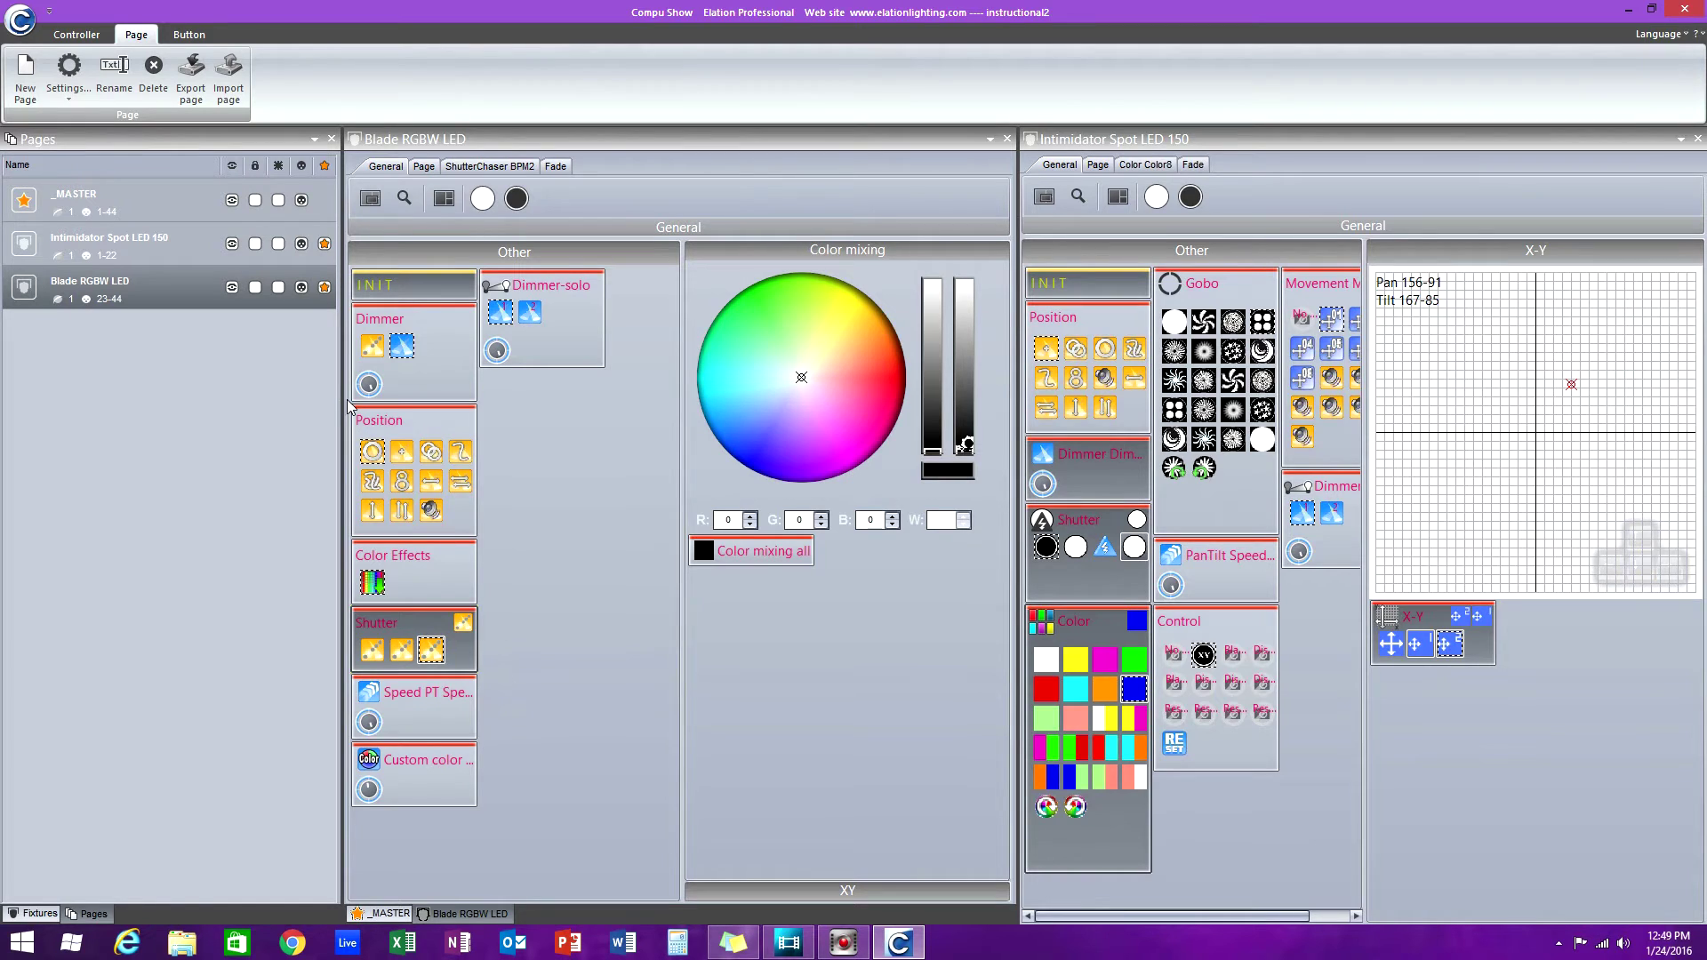
{"action": "left_click", "coordinate": [483, 197]}
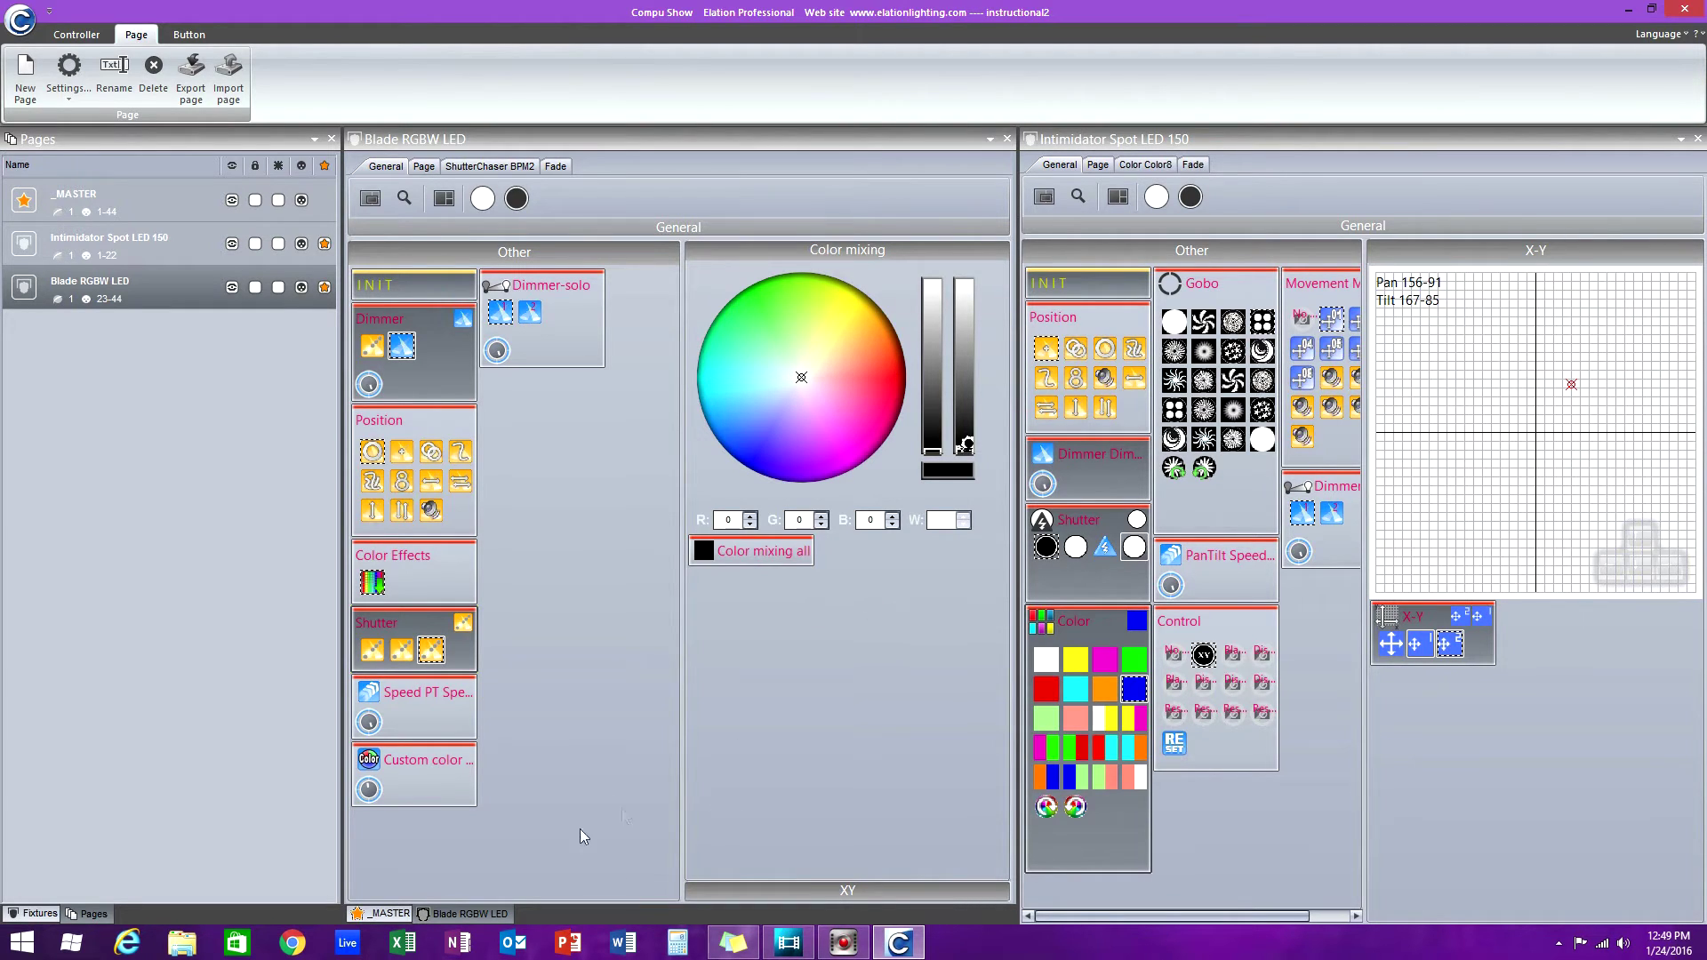
- Aim the Blade fixtures separately on the X-Y grid, fixture 2 at Pan 161, Tilt 158
{"action": "left_click", "coordinate": [849, 892]}
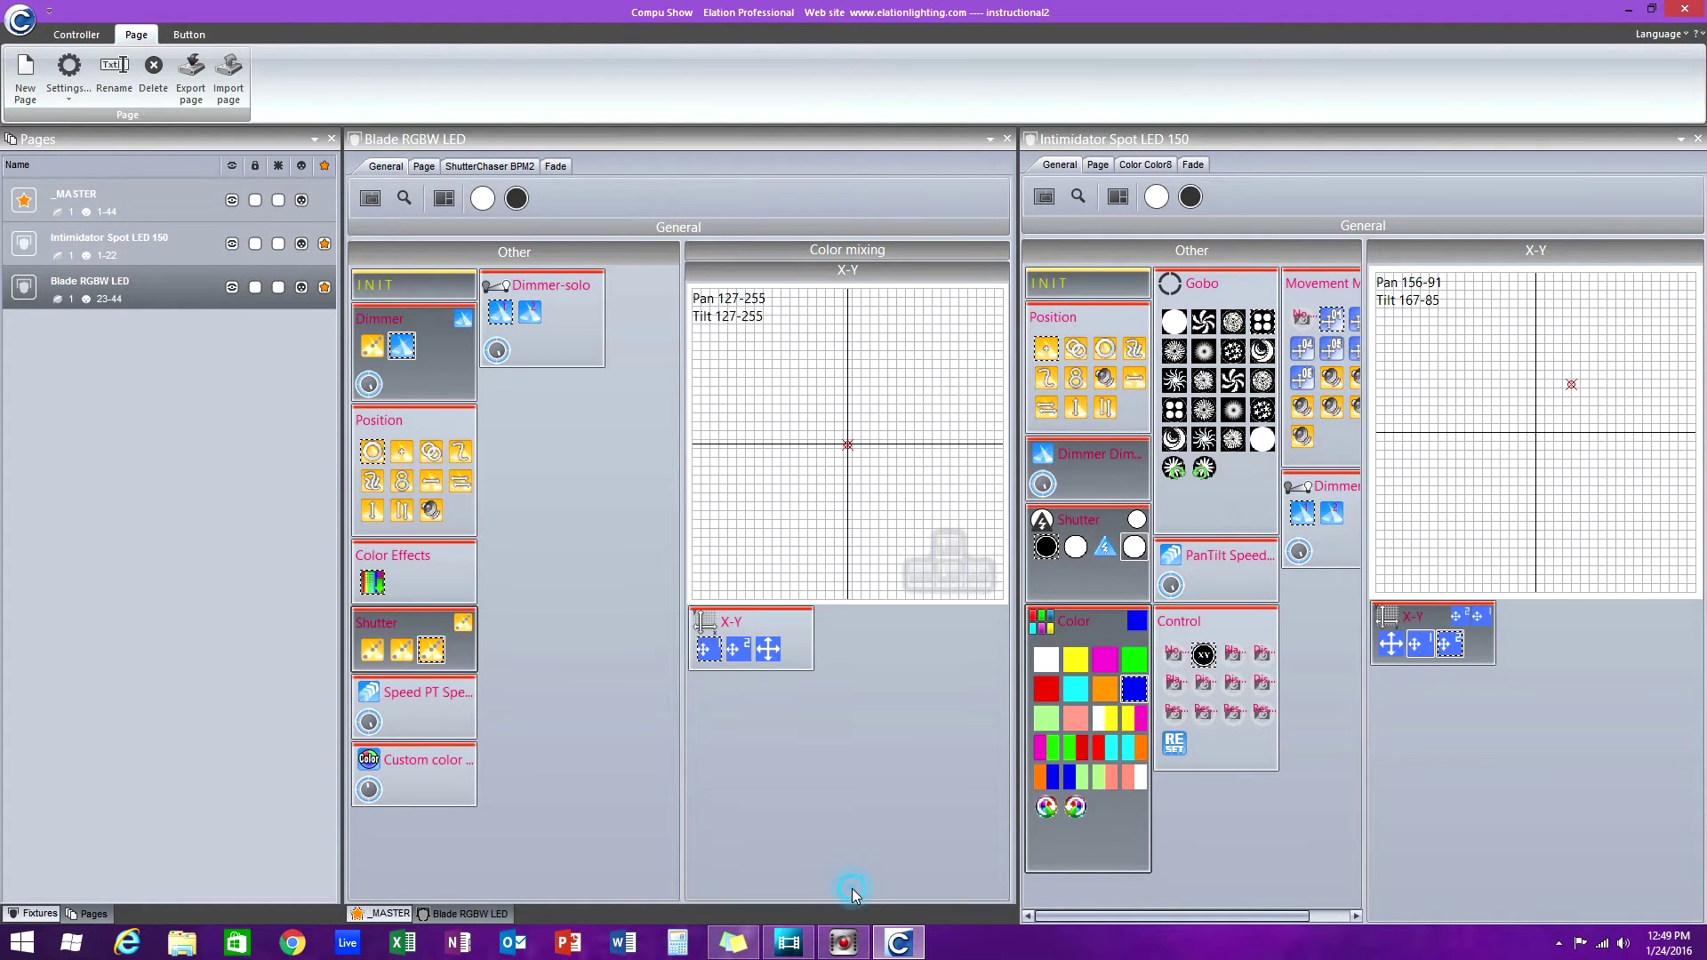
{"action": "left_click", "coordinate": [707, 651]}
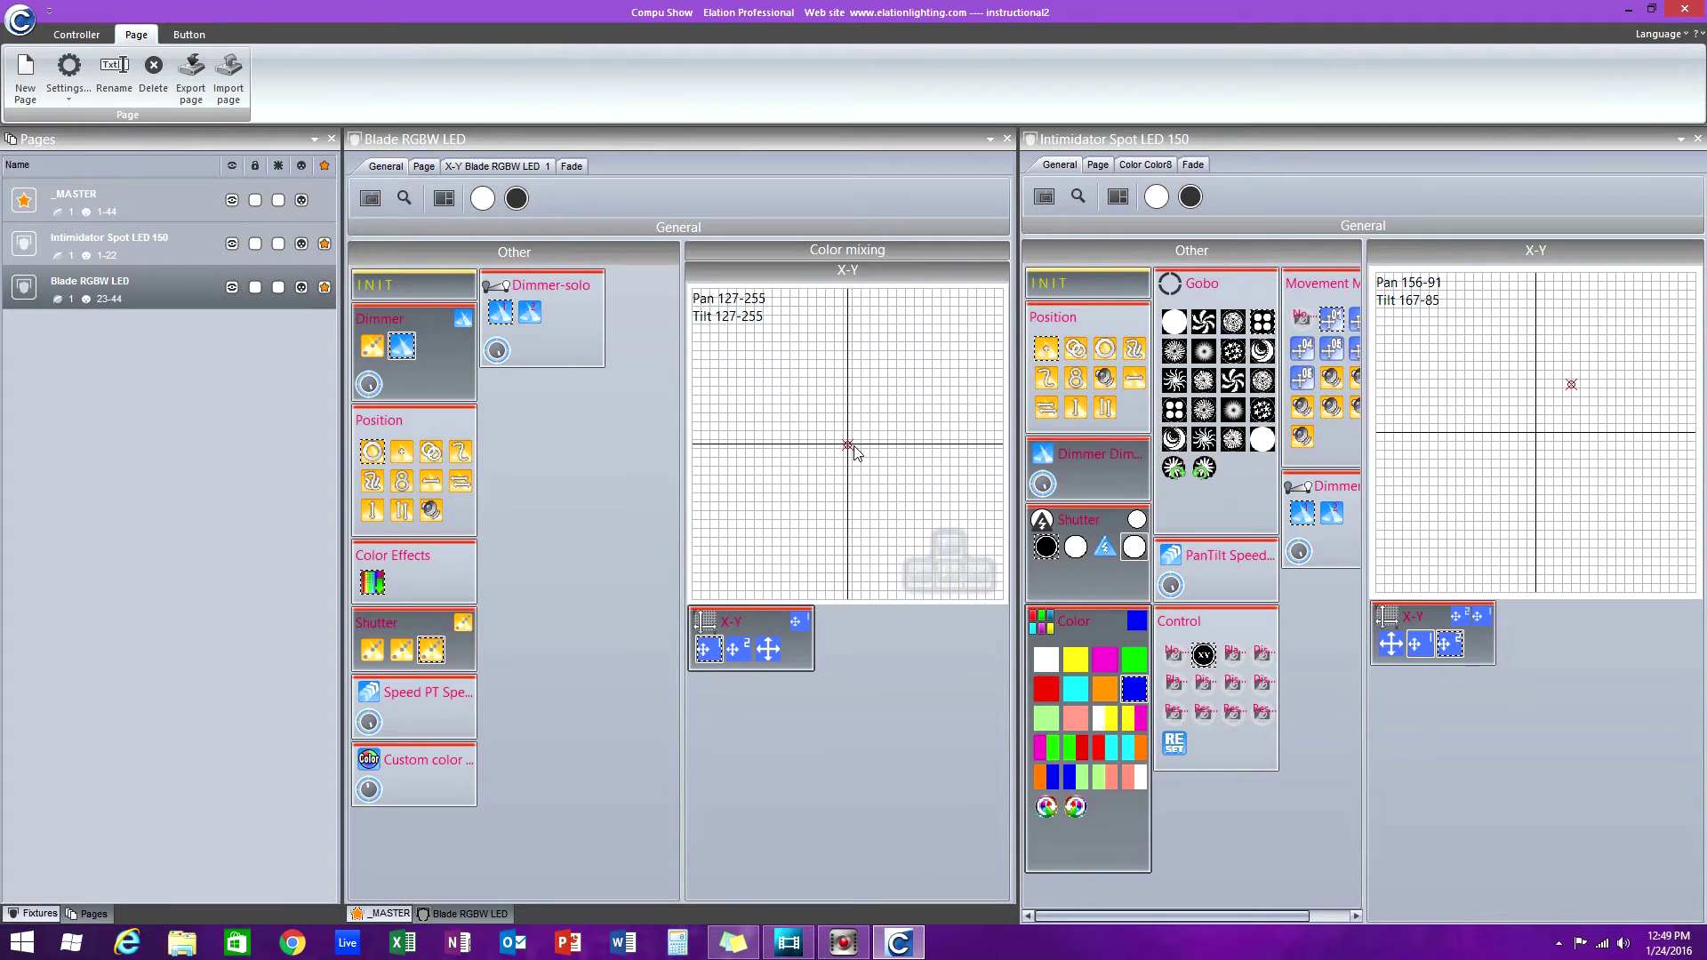
{"action": "left_click_drag", "start_coordinate": [856, 453], "coordinate": [827, 415]}
{"action": "left_click", "coordinate": [738, 649]}
{"action": "left_click_drag", "start_coordinate": [847, 444], "coordinate": [888, 407]}
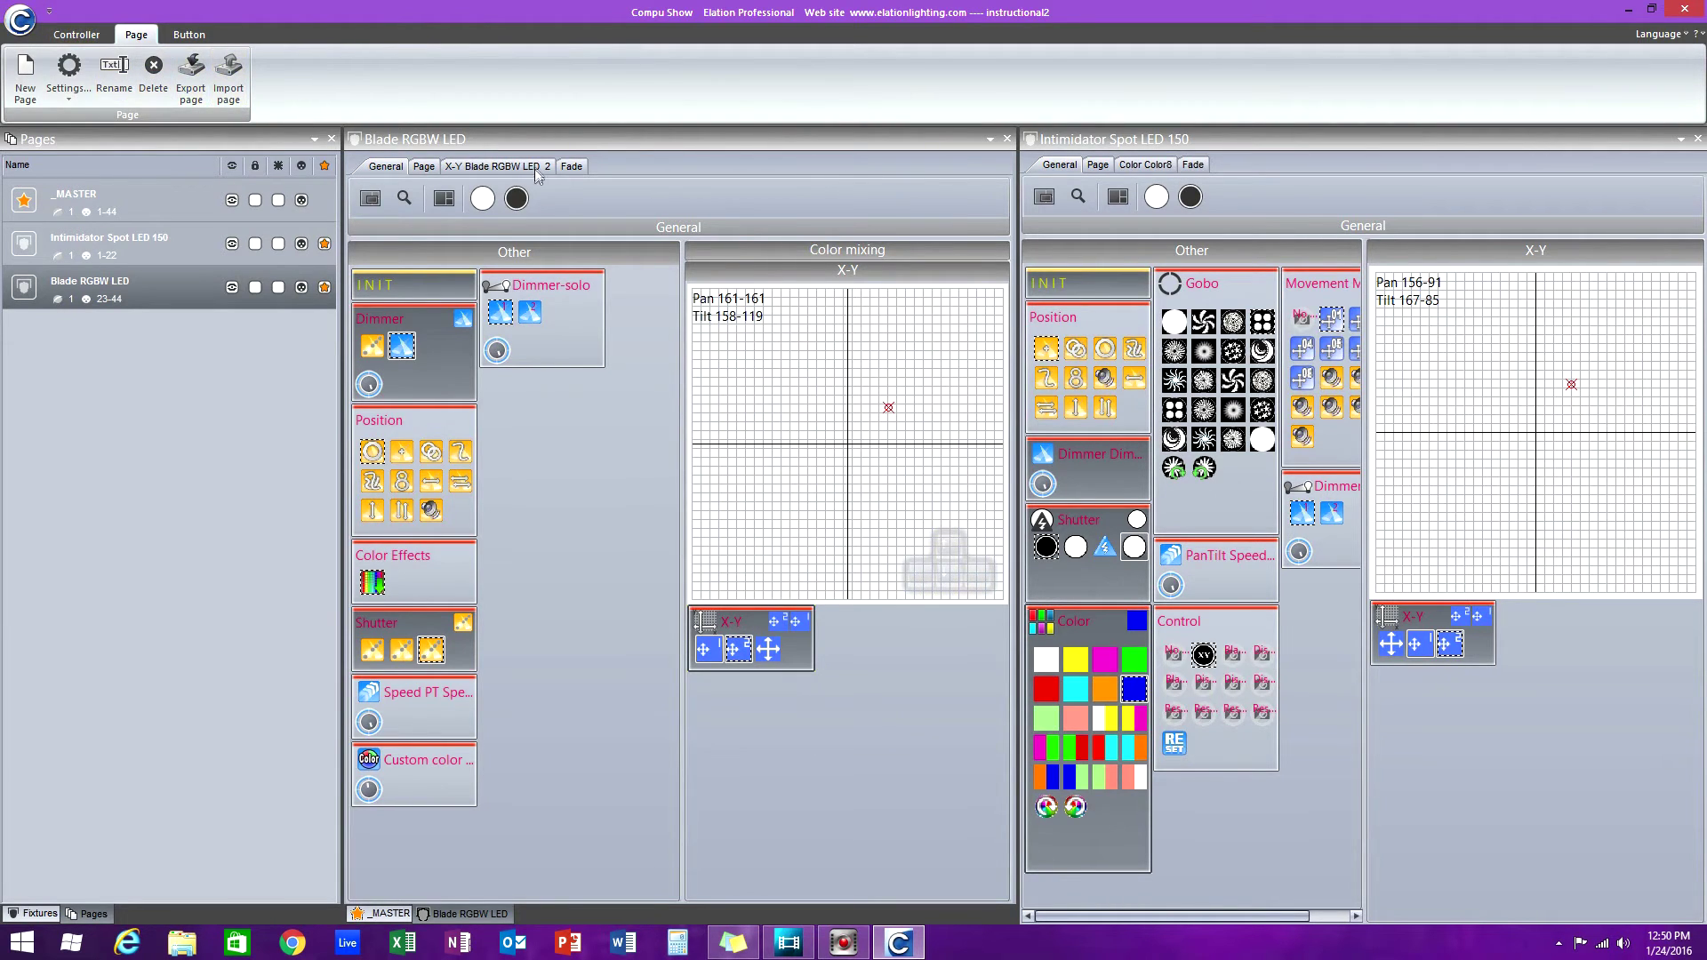
{"action": "left_click", "coordinate": [627, 138]}
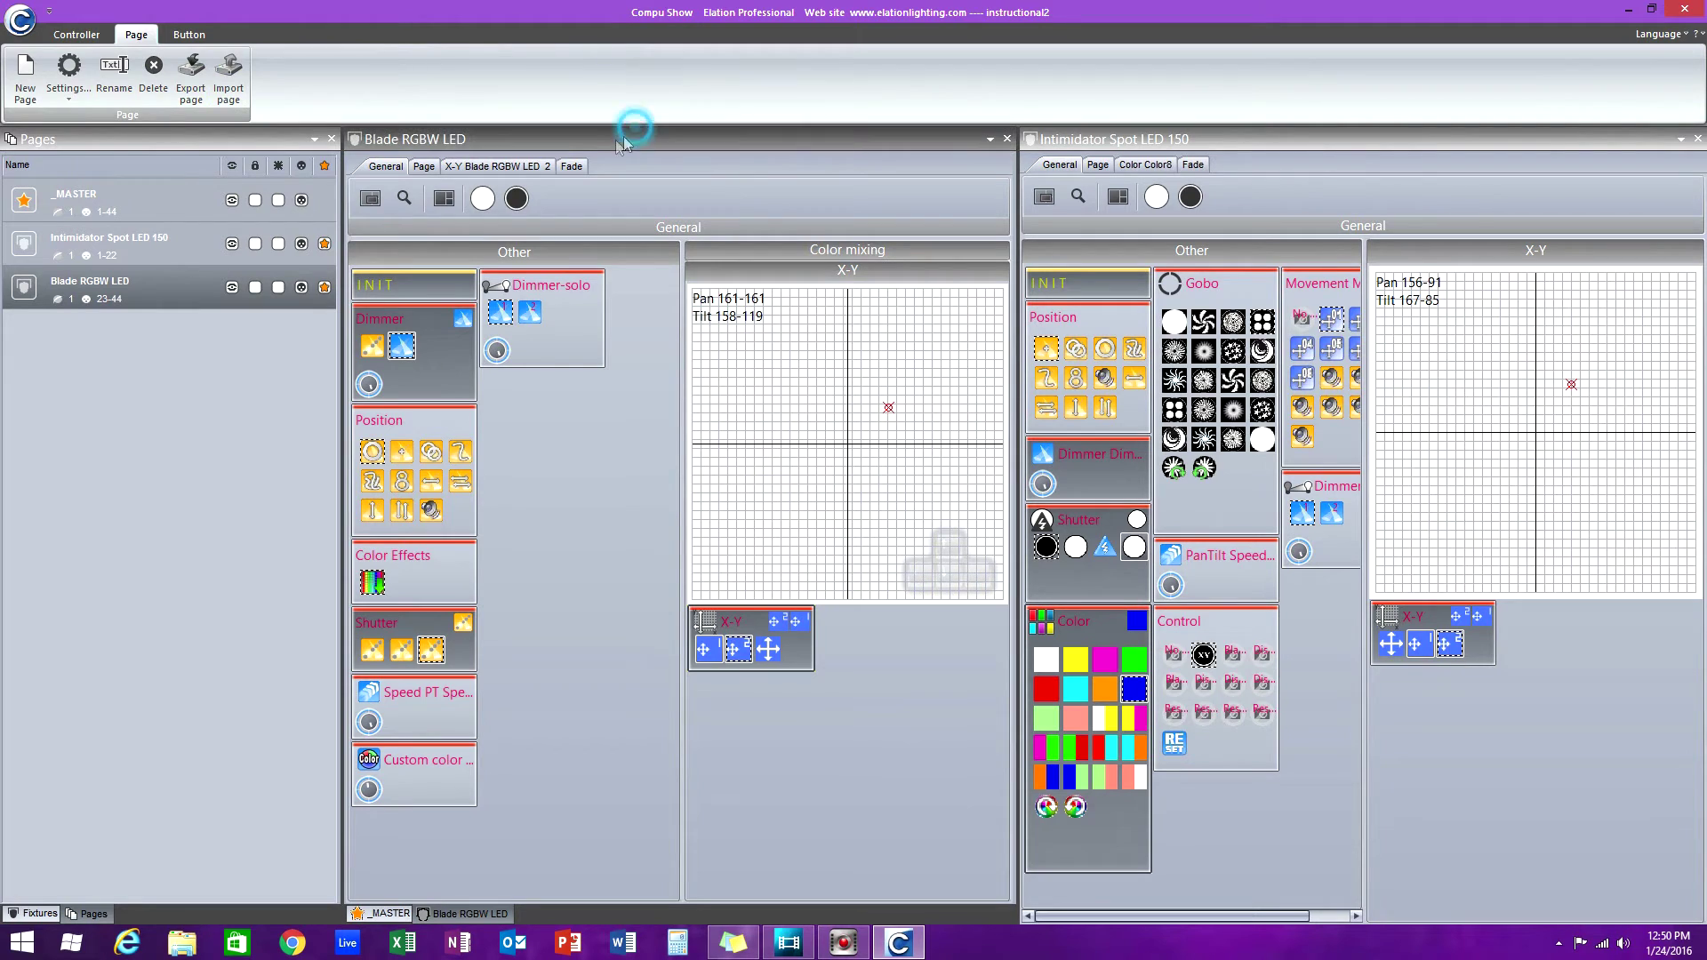
- Undock the Blade RGBW LED panel and bring the _MASTER page back into view
{"action": "left_click", "coordinate": [213, 31]}
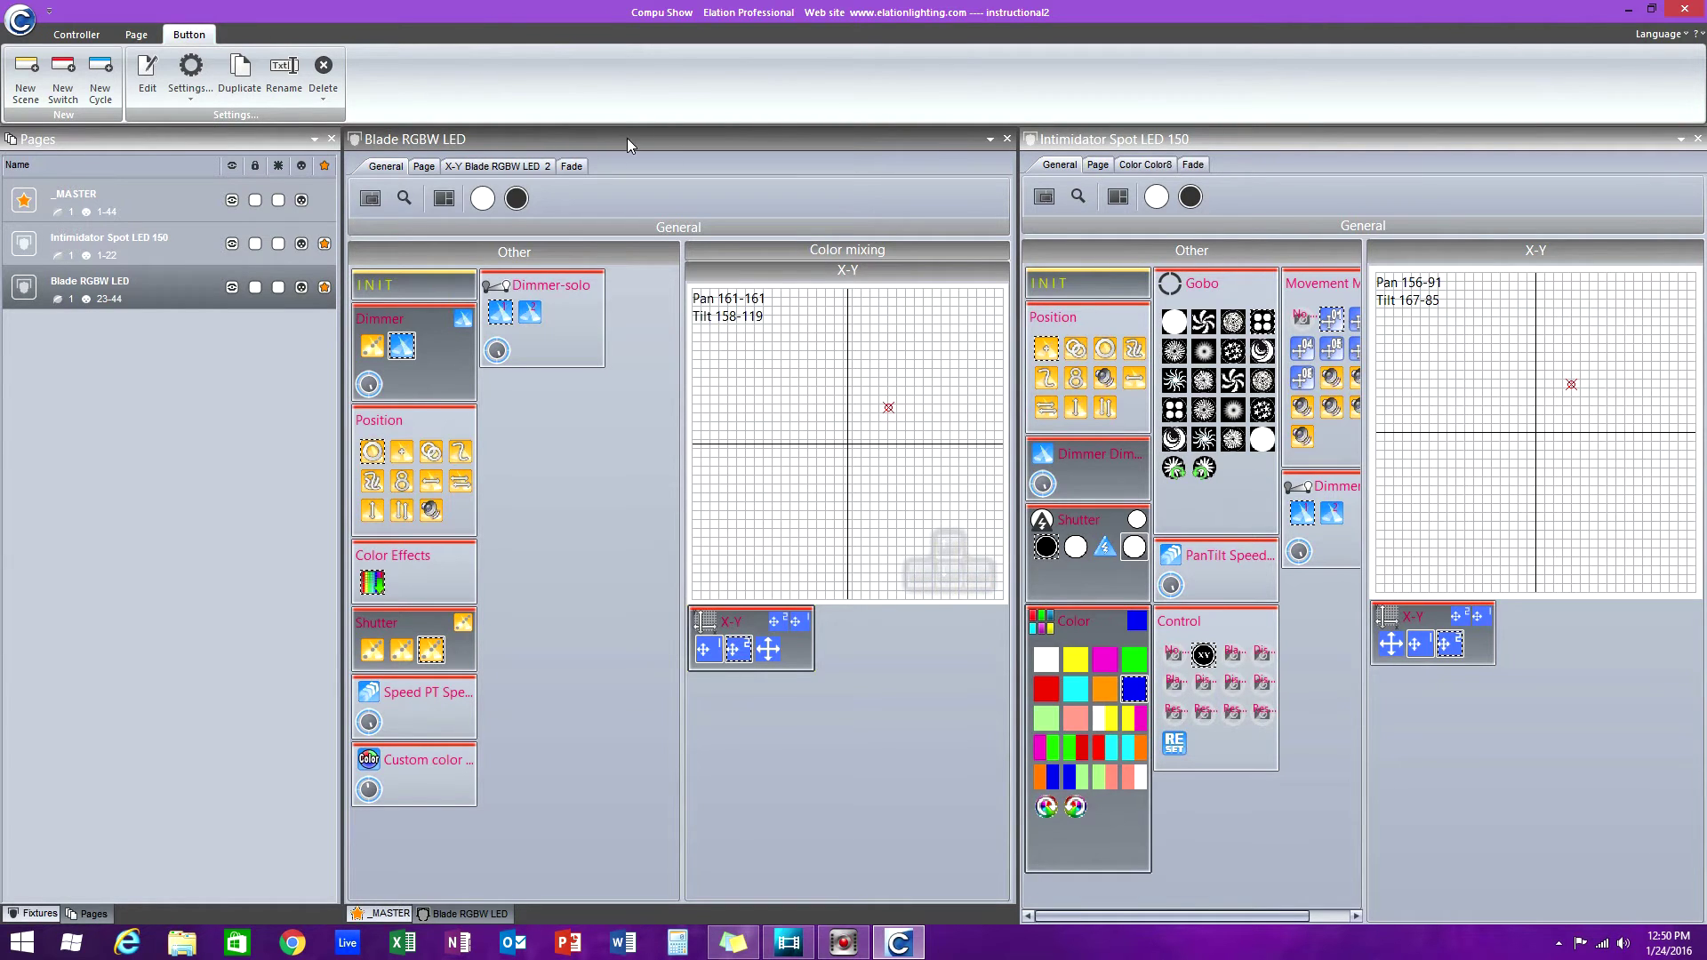
{"action": "left_click_drag", "start_coordinate": [611, 141], "coordinate": [742, 142]}
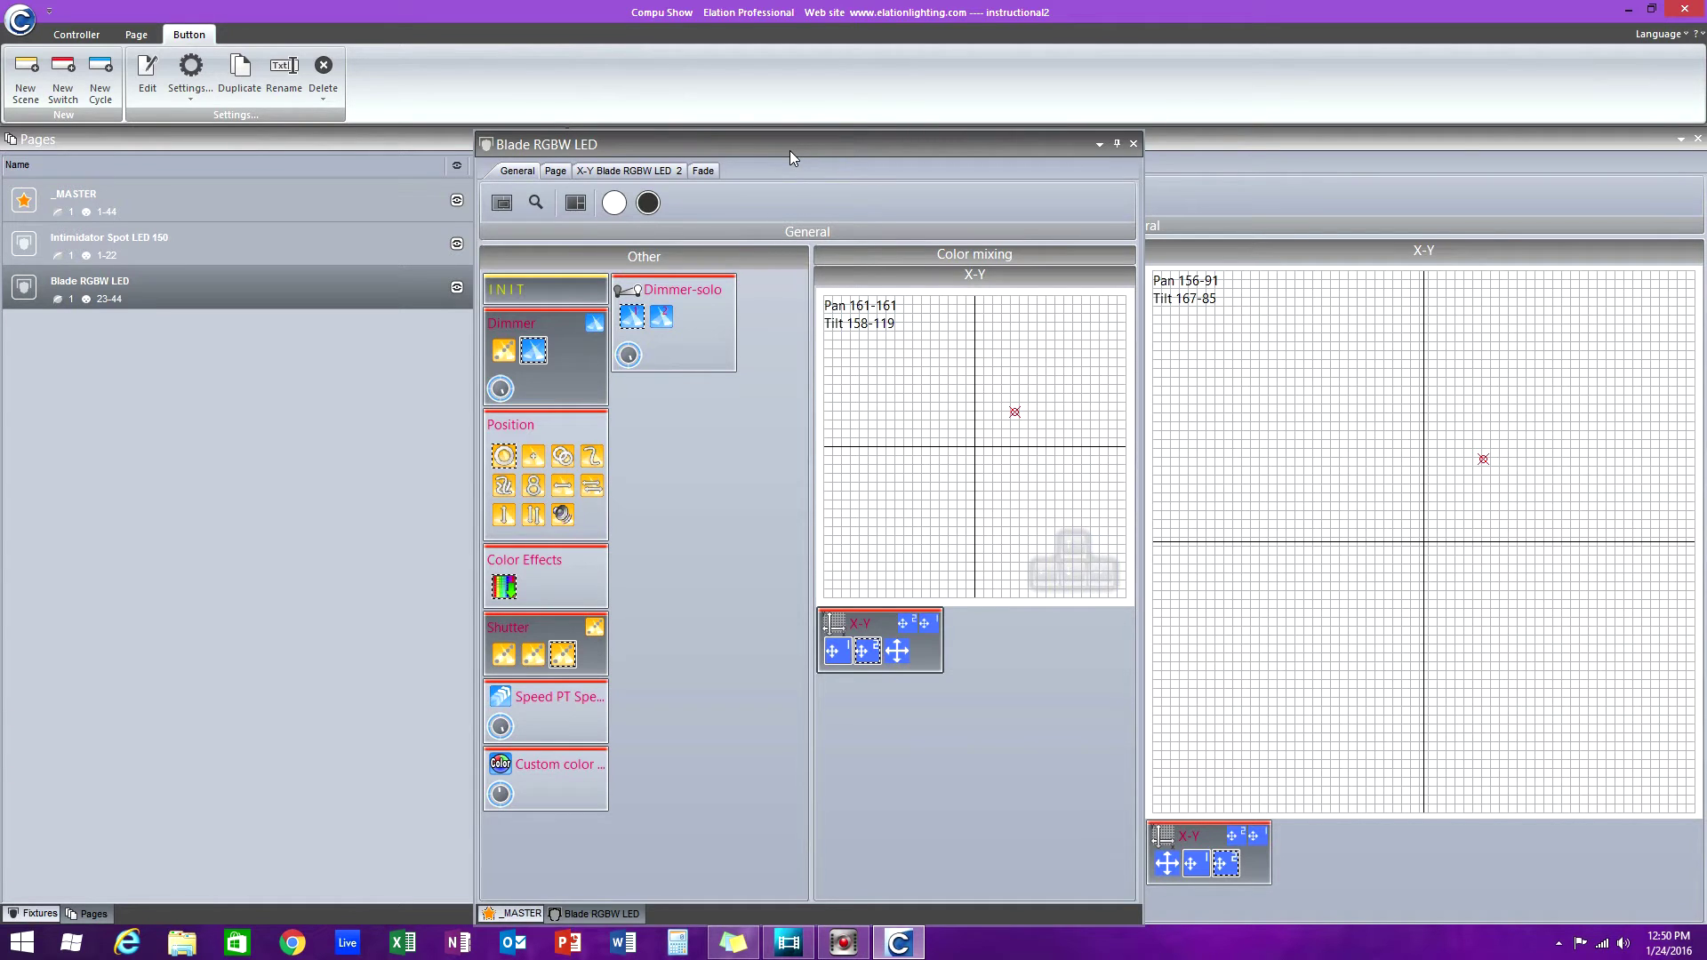
{"action": "left_click", "coordinate": [290, 192]}
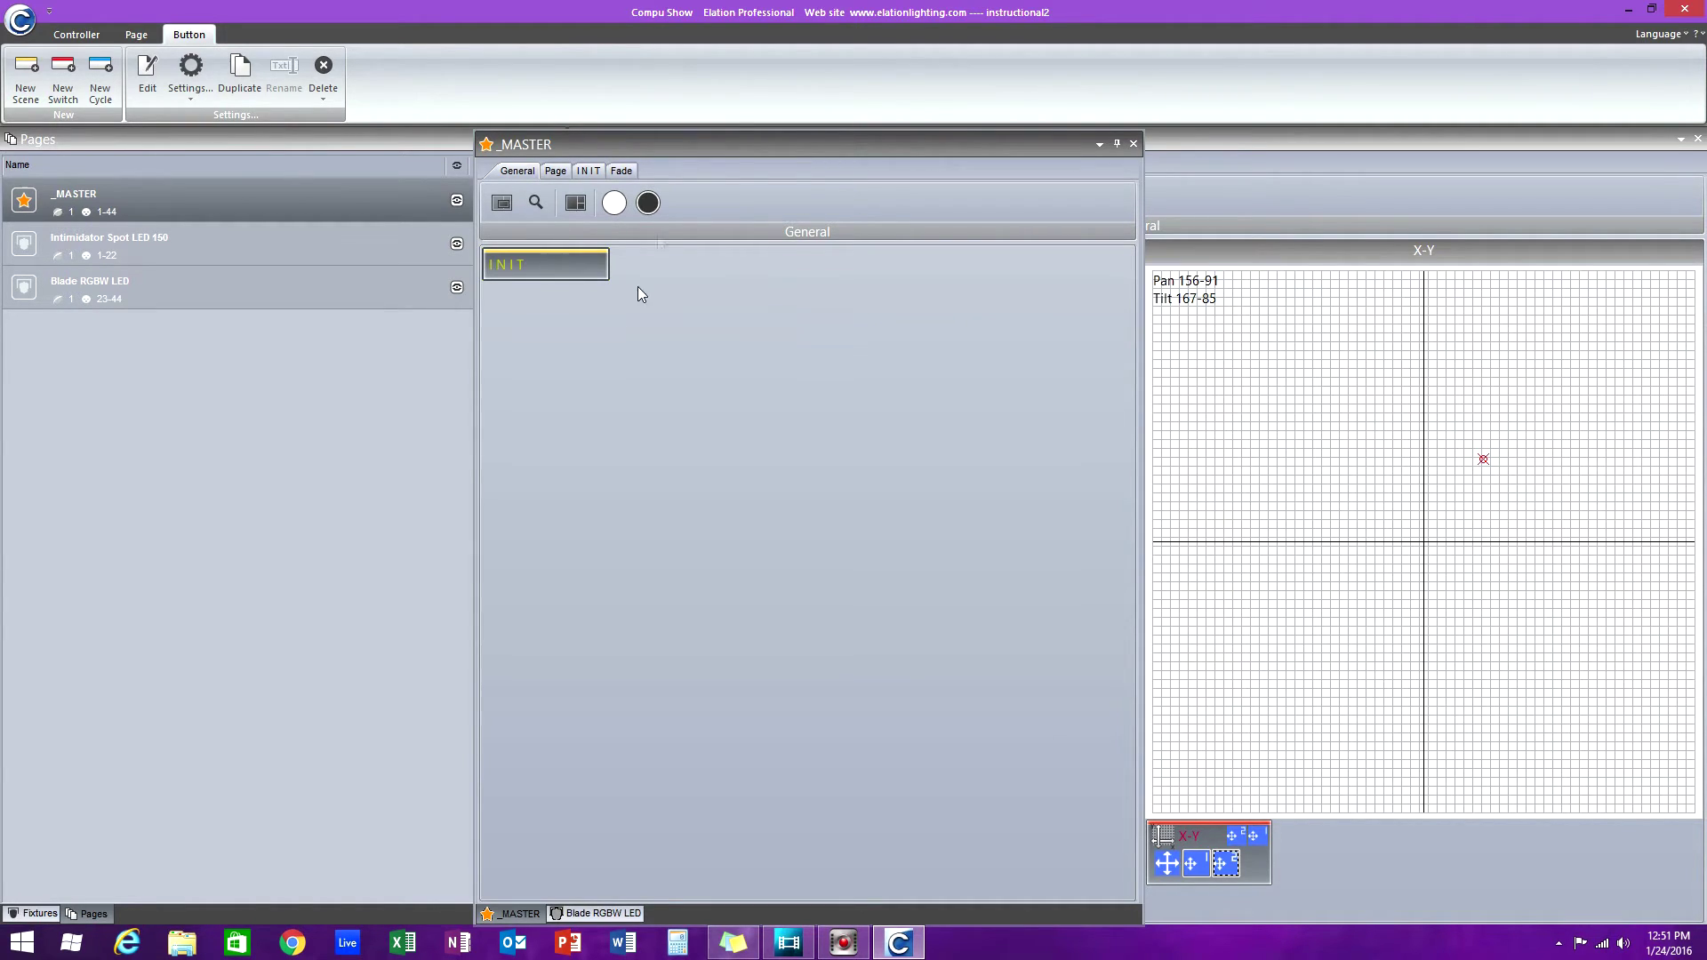
- Add a 'Scene' button to _MASTER captured 'As you see now' with INIT included
{"action": "left_click", "coordinate": [25, 80]}
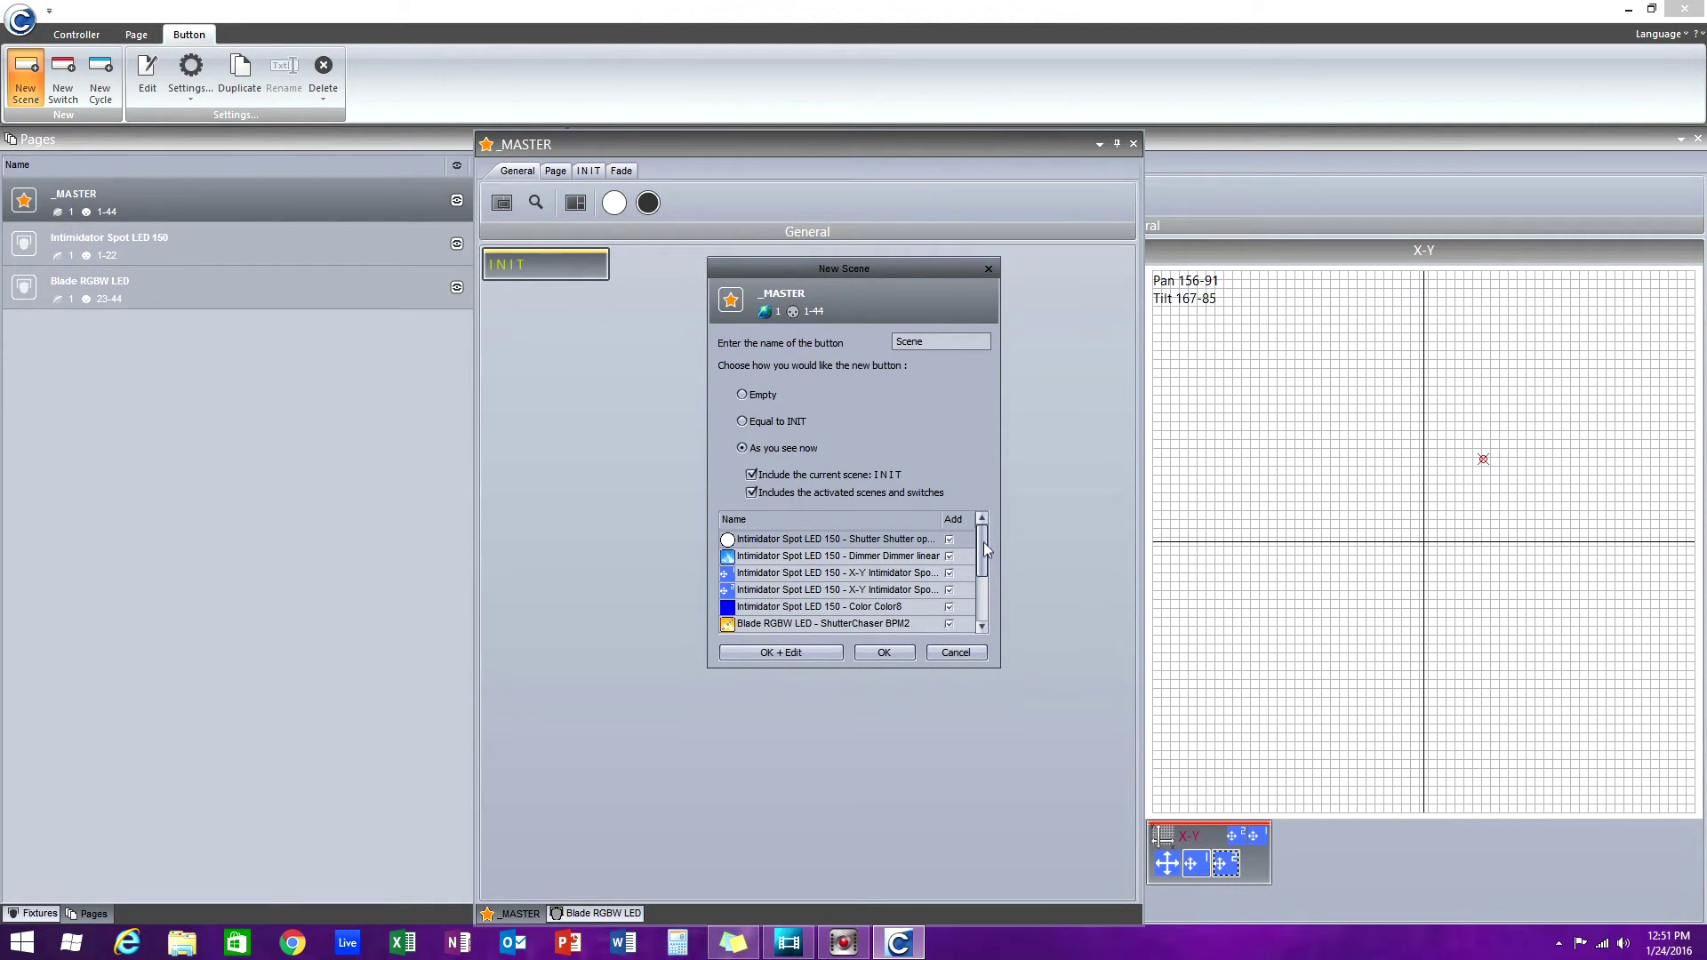
{"action": "scroll", "coordinate": [989, 547], "scroll_direction": "down", "scroll_amount": 3}
{"action": "scroll", "coordinate": [992, 542], "scroll_direction": "up", "scroll_amount": 3}
{"action": "left_click", "coordinate": [873, 652]}
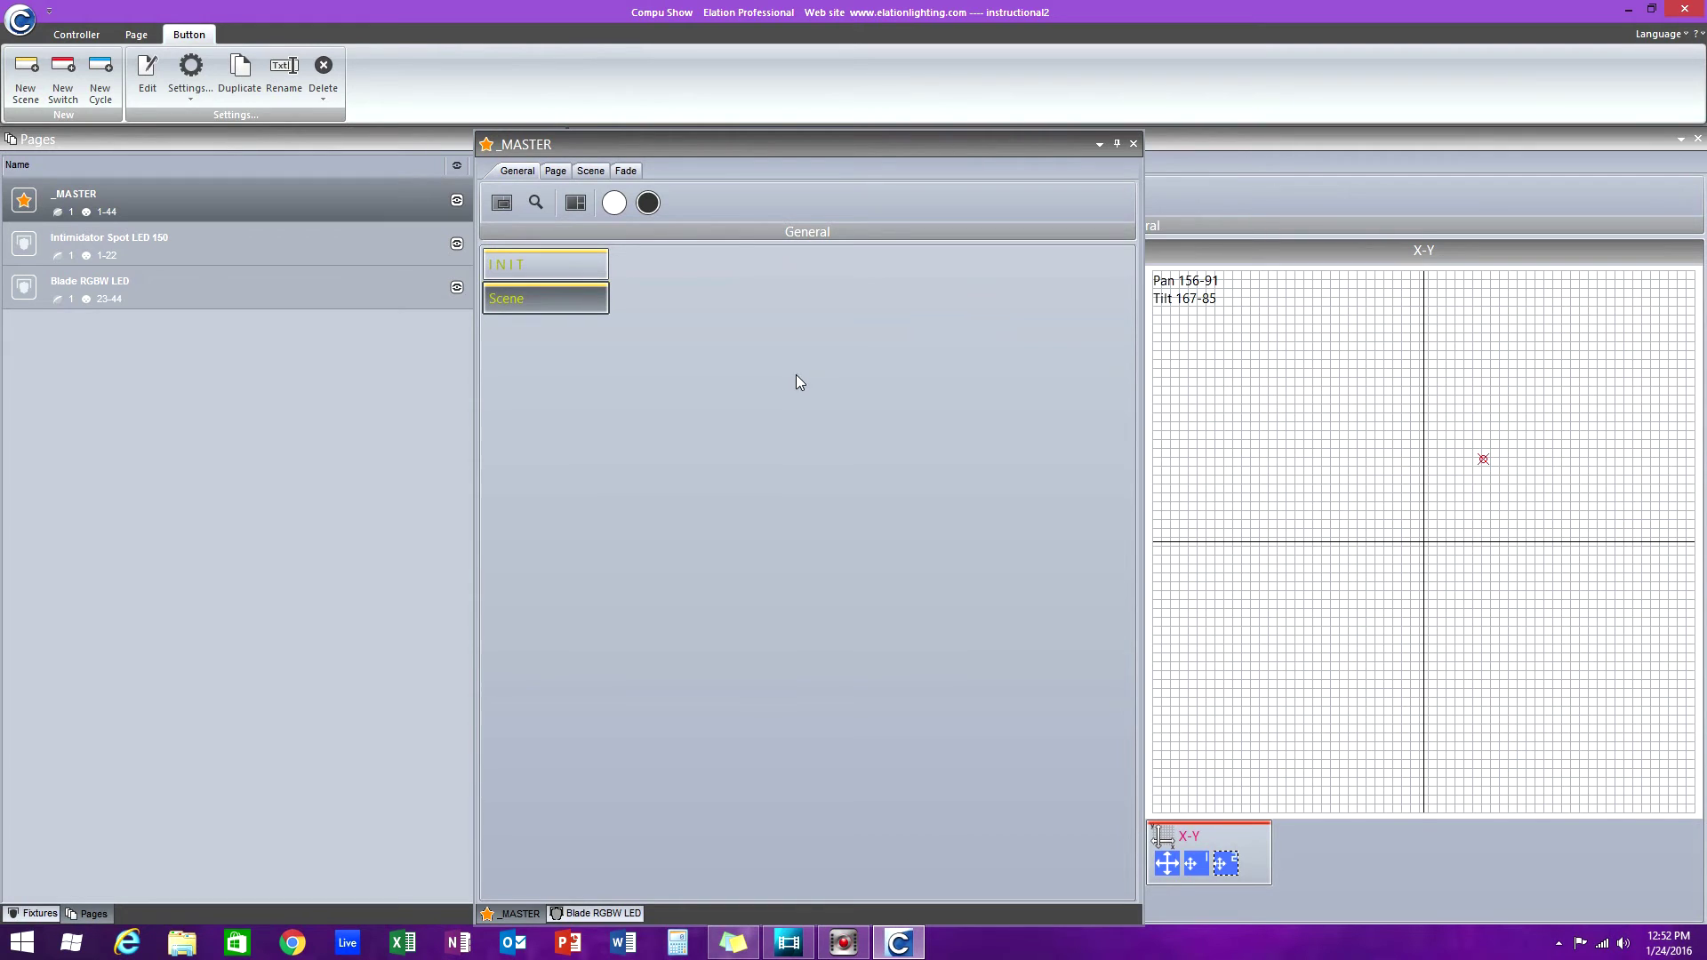
- Close _MASTER and float the Intimidator Spot LED 150 window. Give it figure-eight movement, open shutter and blue colour, then close it
{"action": "left_click", "coordinate": [1133, 144]}
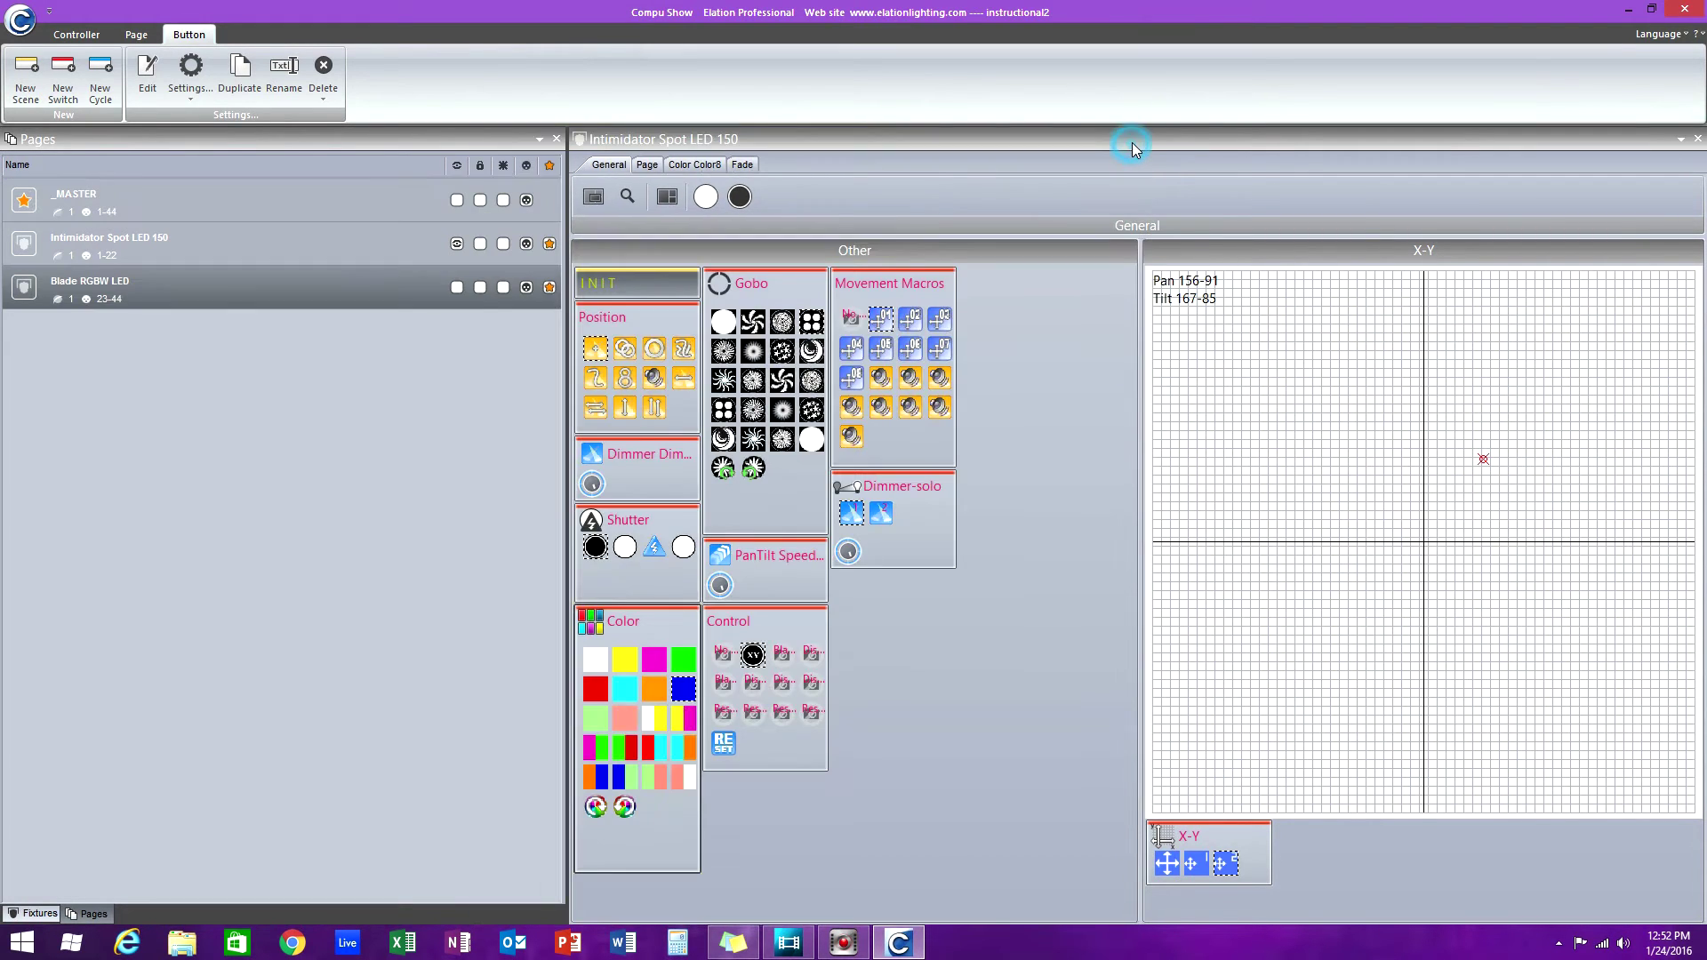
{"action": "left_click_drag", "start_coordinate": [1153, 126], "coordinate": [999, 133]}
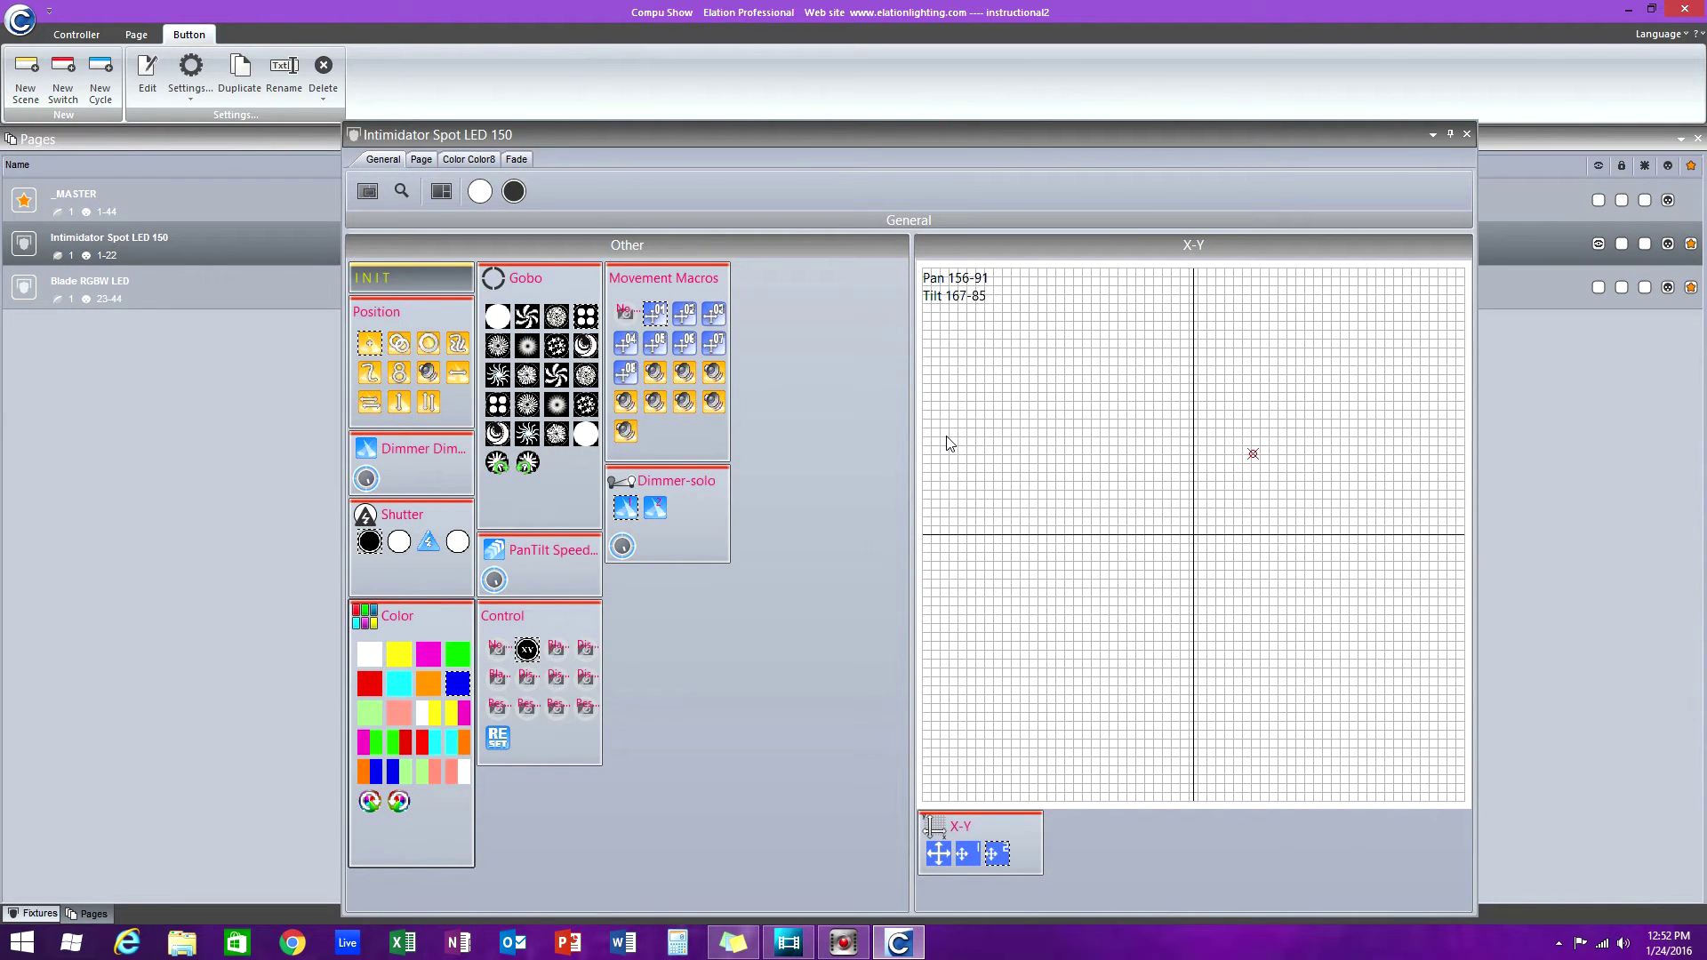
{"action": "left_click", "coordinate": [399, 374]}
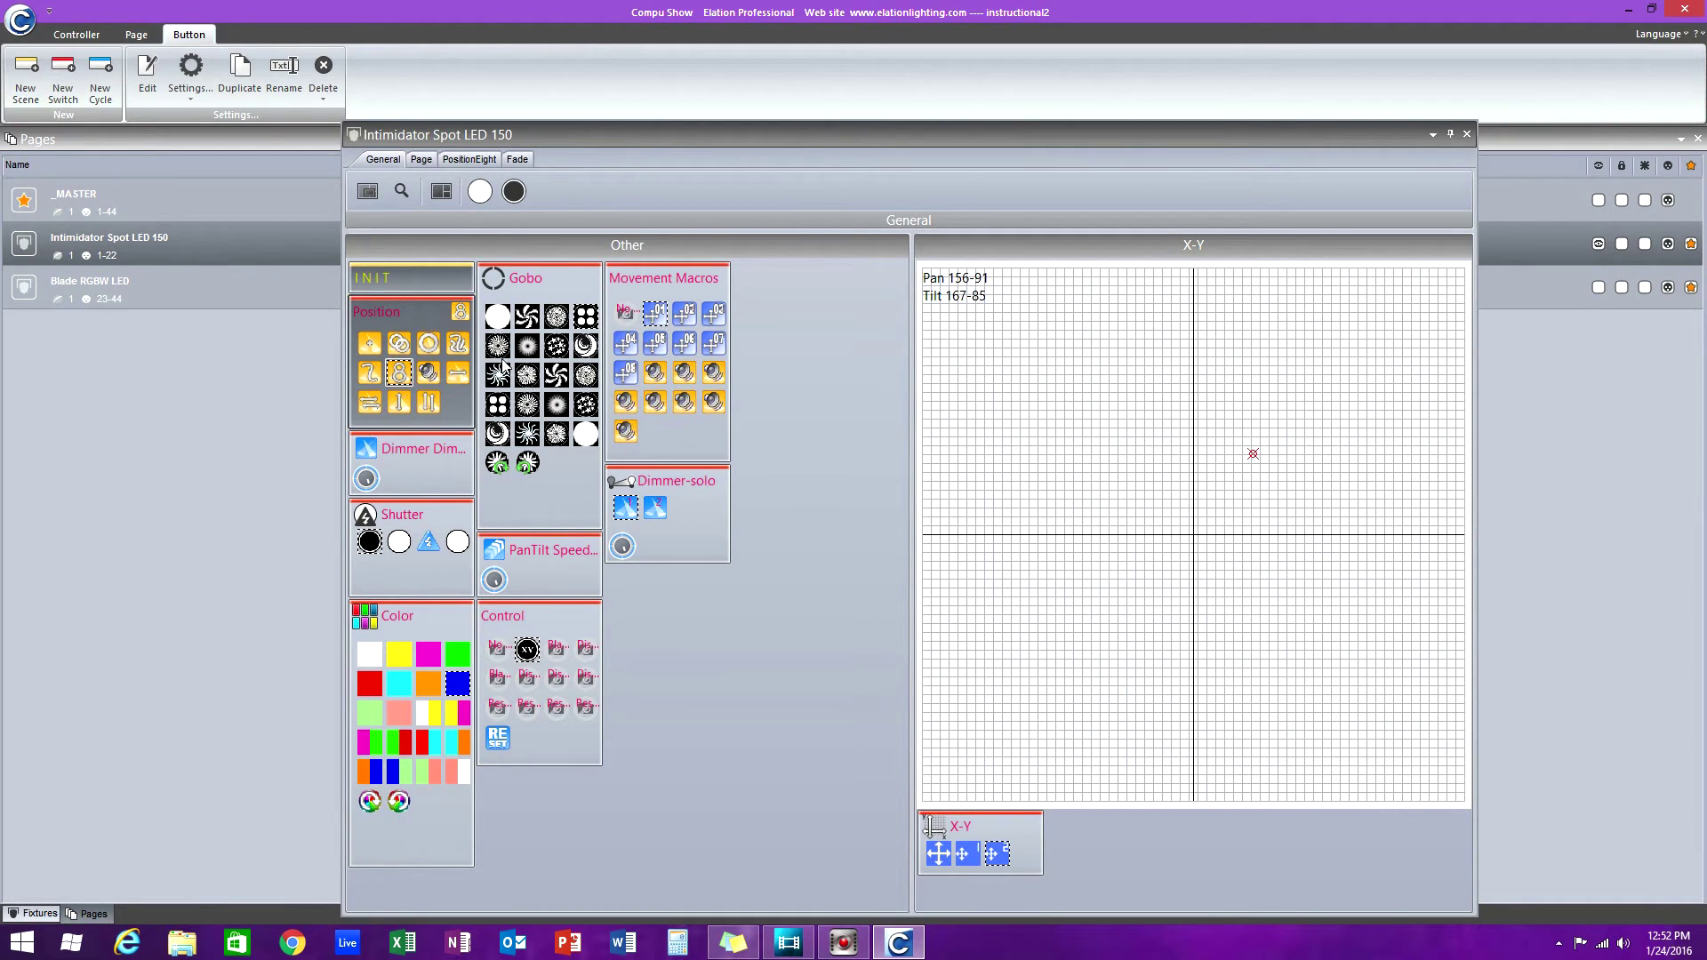
{"action": "left_click", "coordinate": [398, 378]}
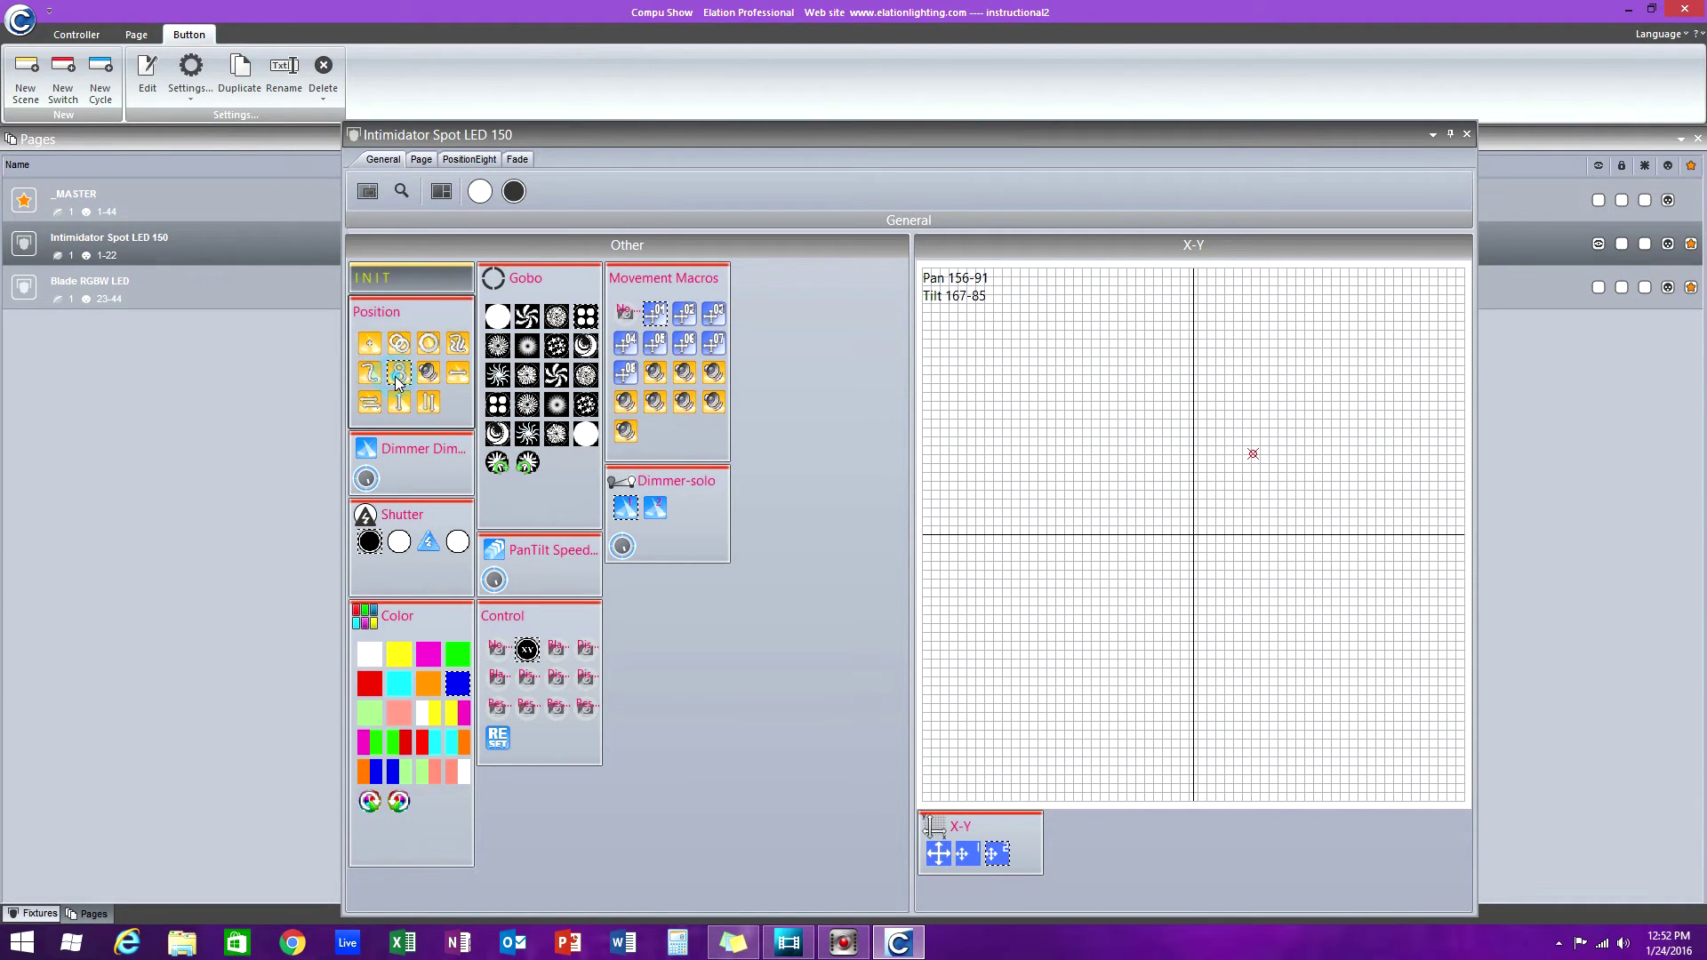
{"action": "left_click", "coordinate": [398, 377]}
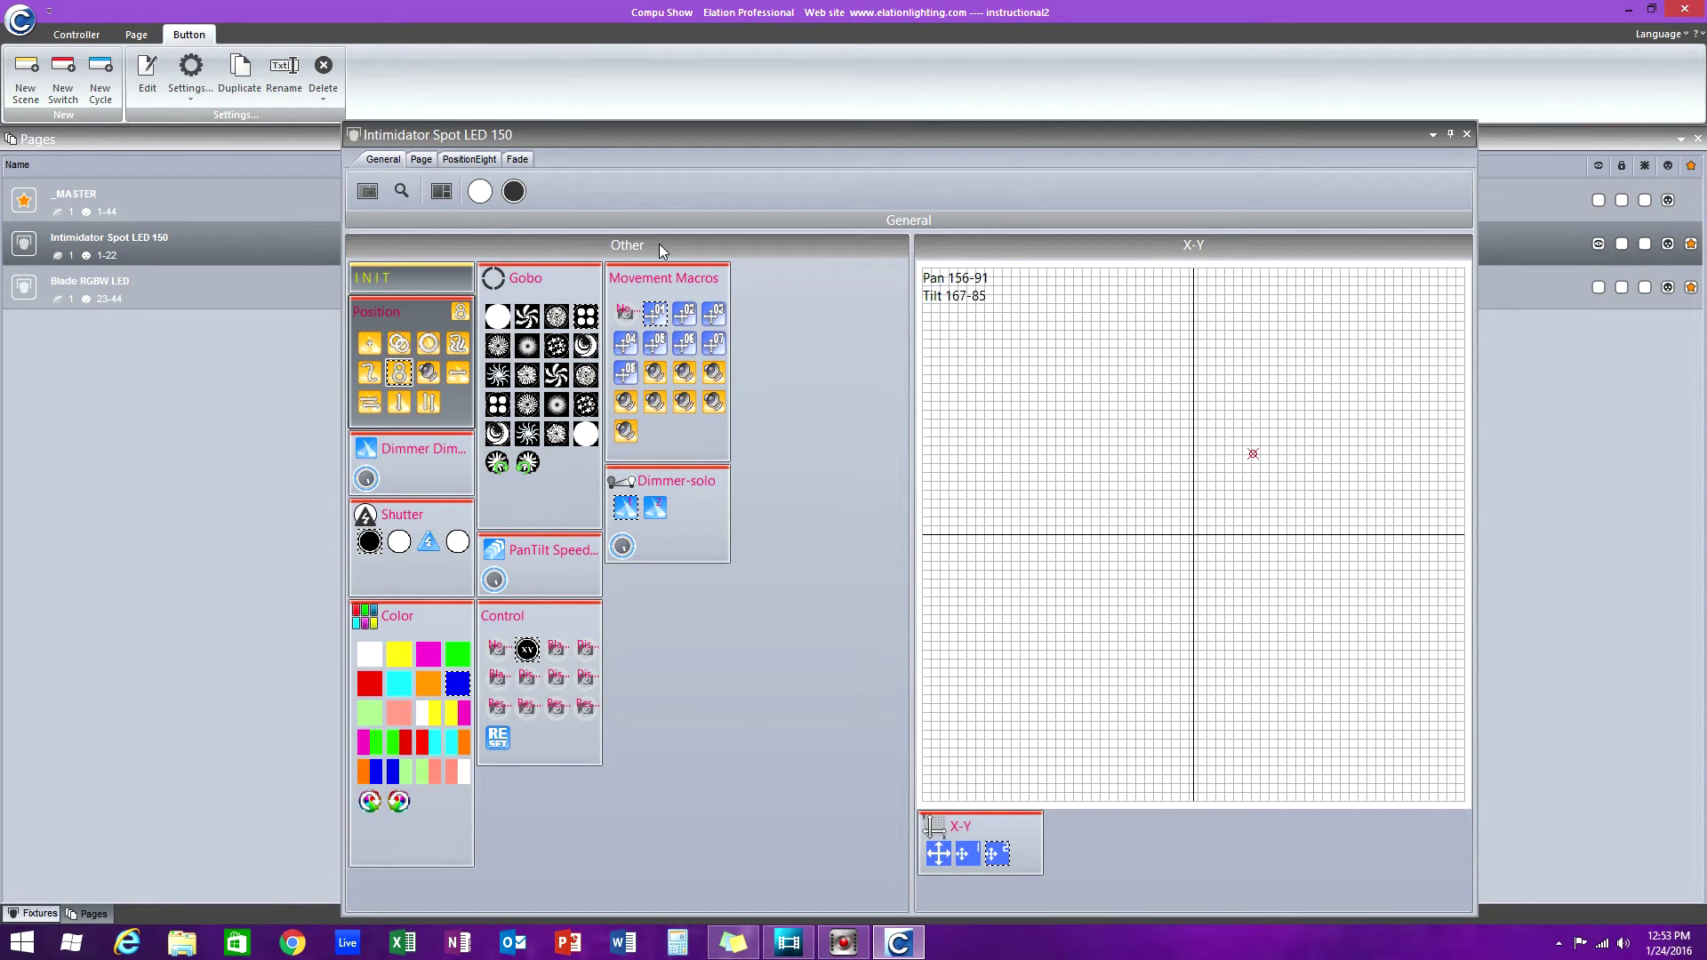
{"action": "left_click", "coordinate": [480, 191]}
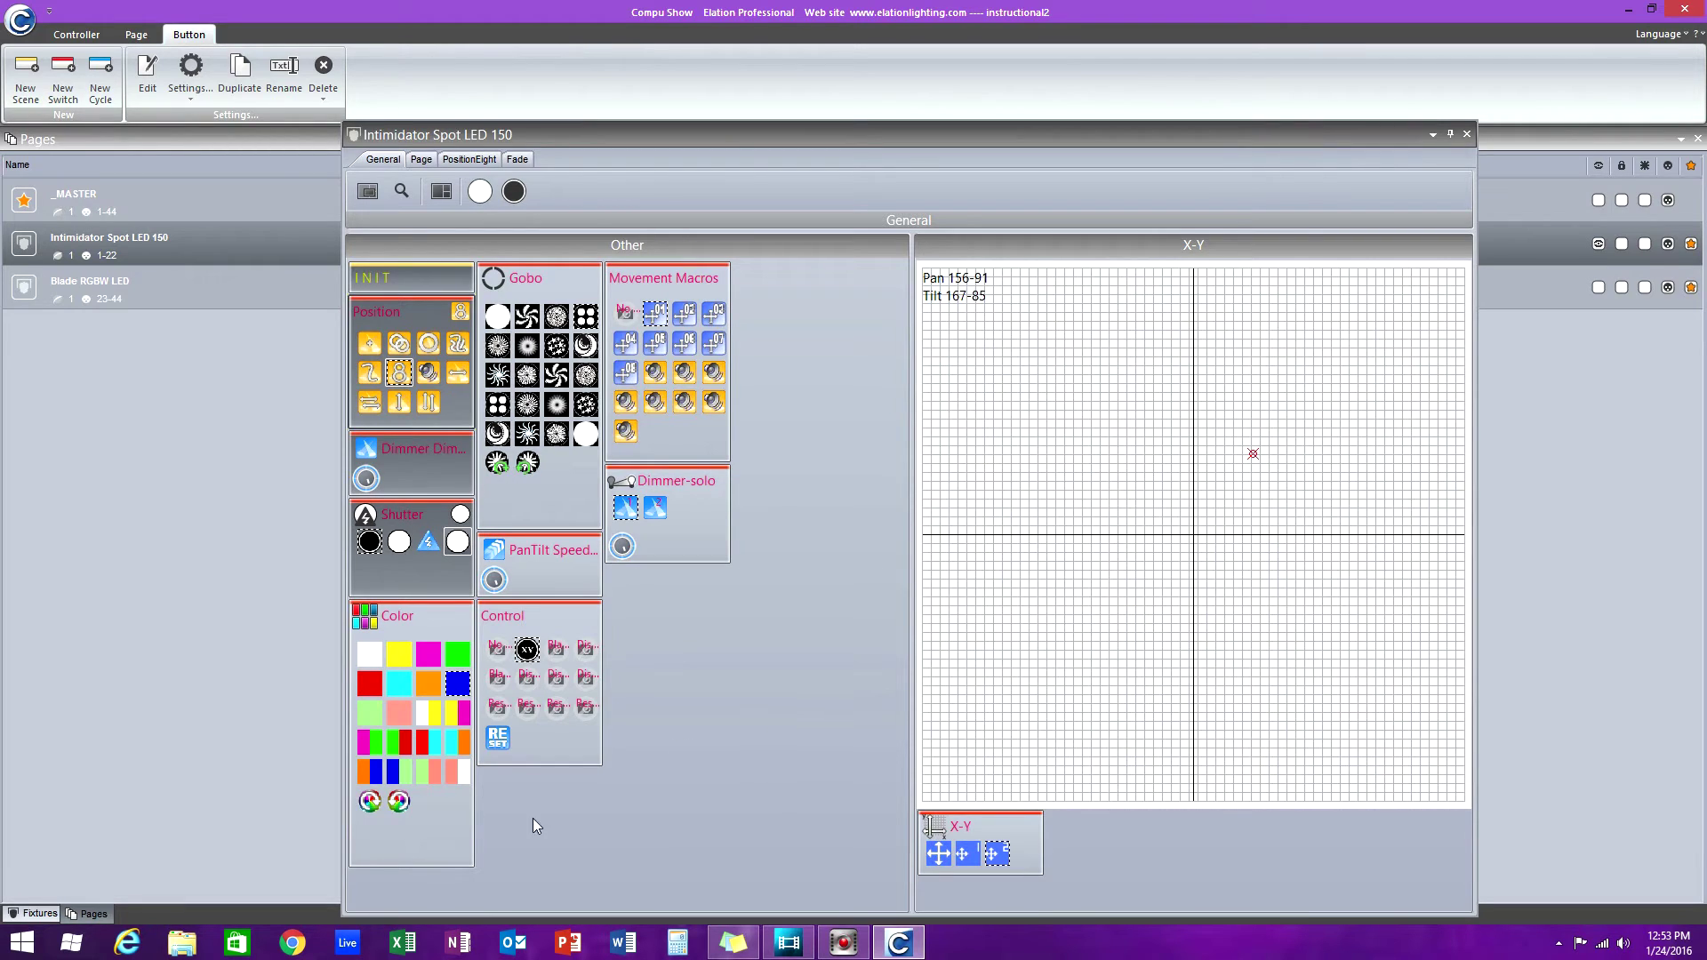
{"action": "left_click", "coordinate": [457, 683]}
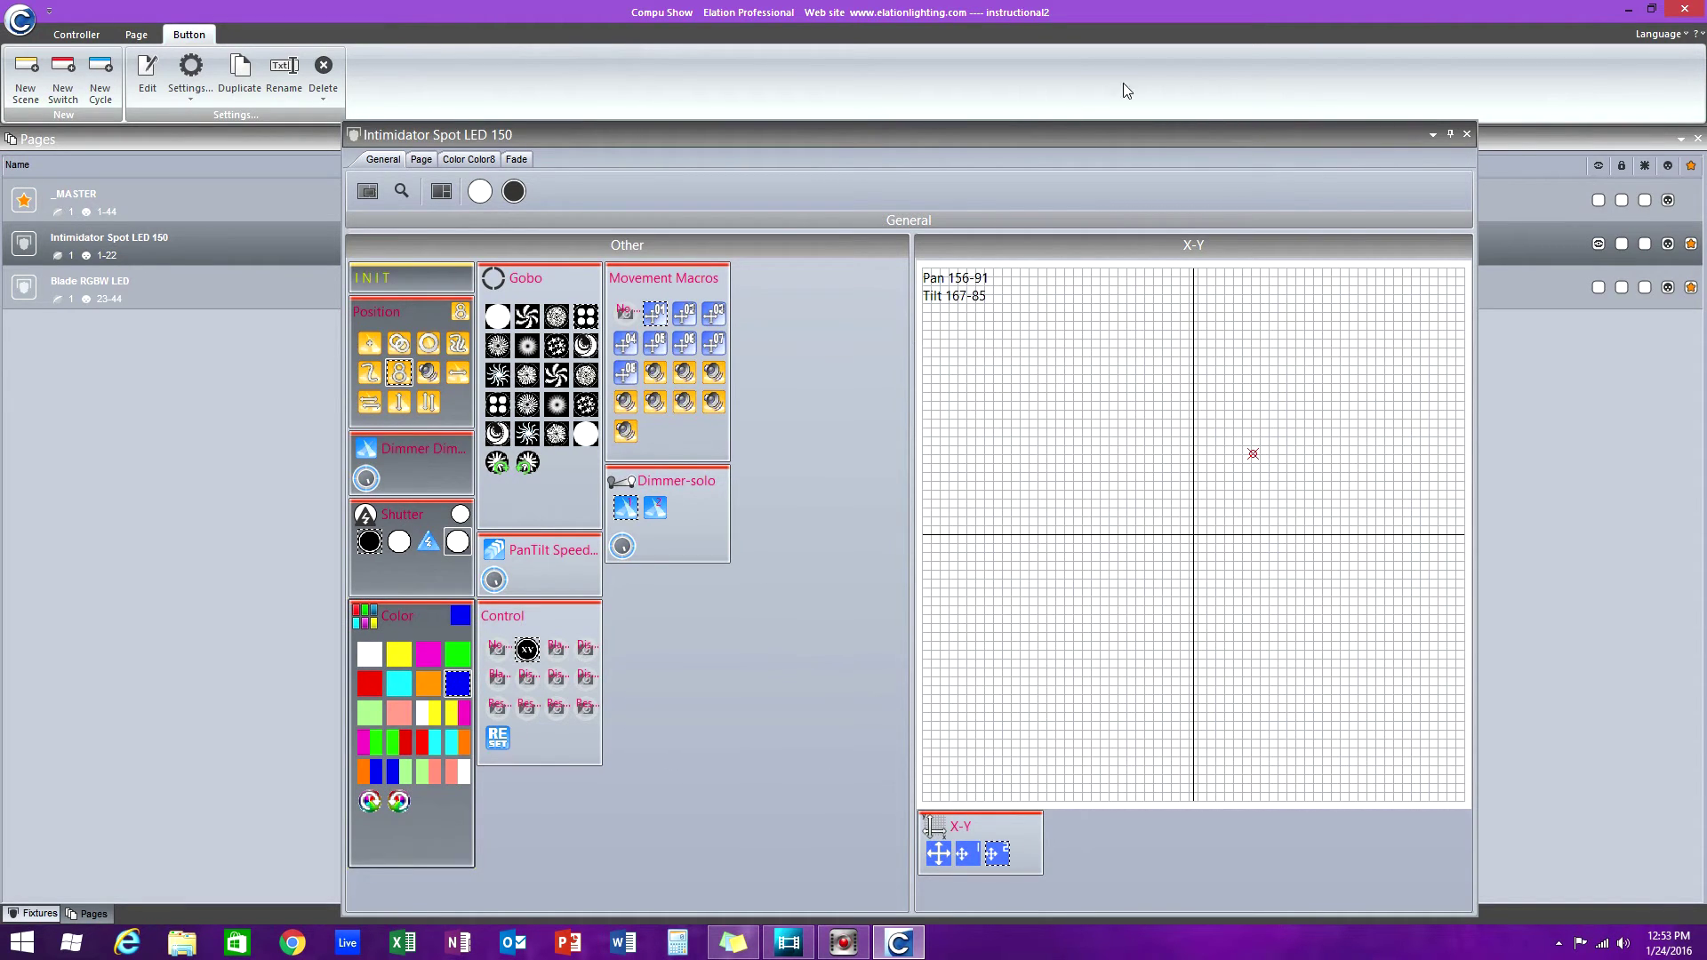
{"action": "left_click", "coordinate": [1467, 135]}
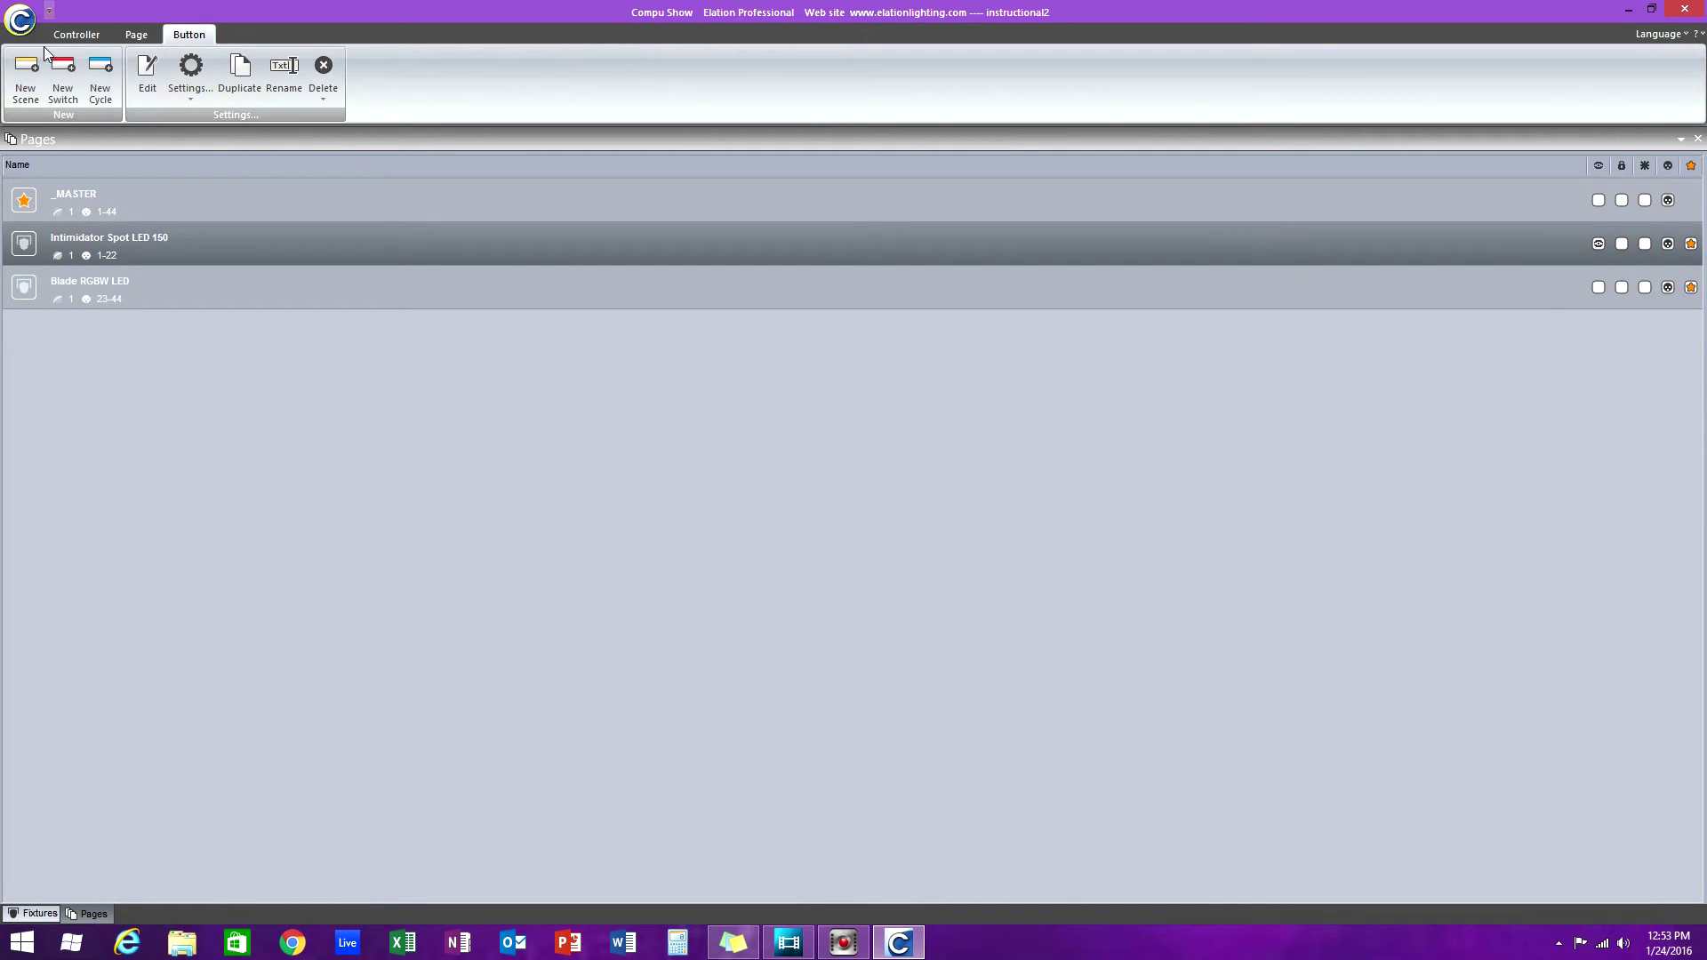
- Check the Controller options and Fixtures layout, return to Pages, and open the Blade RGBW LED window
{"action": "left_click", "coordinate": [72, 35]}
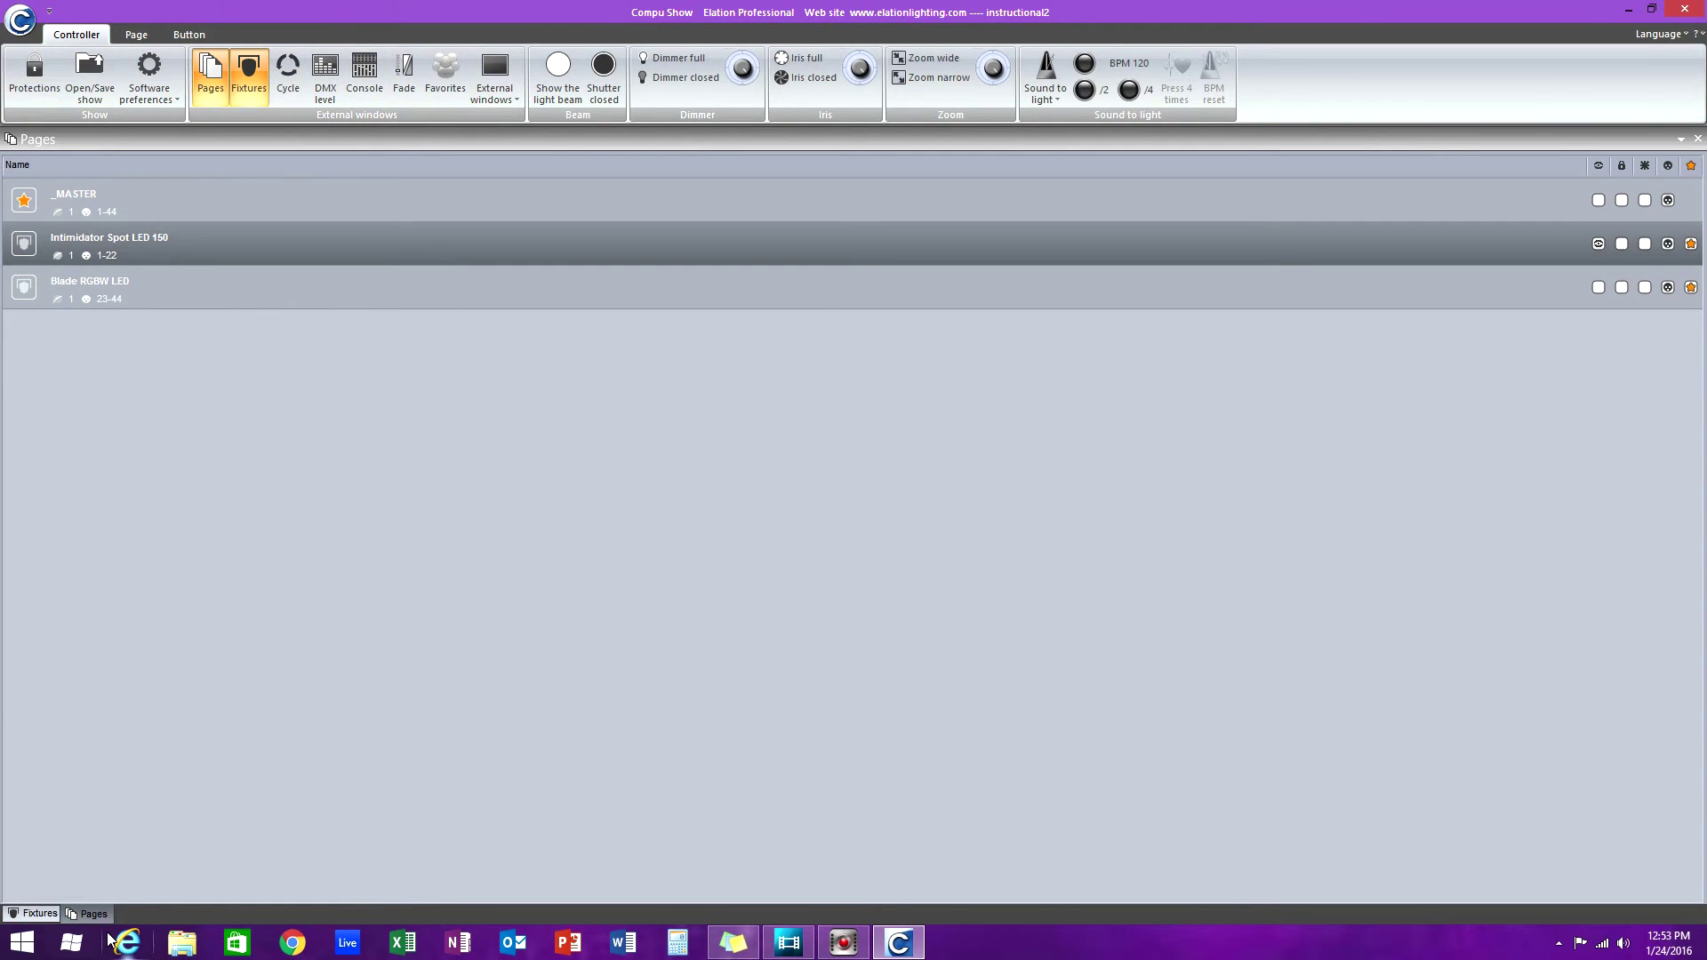
{"action": "left_click", "coordinate": [41, 914]}
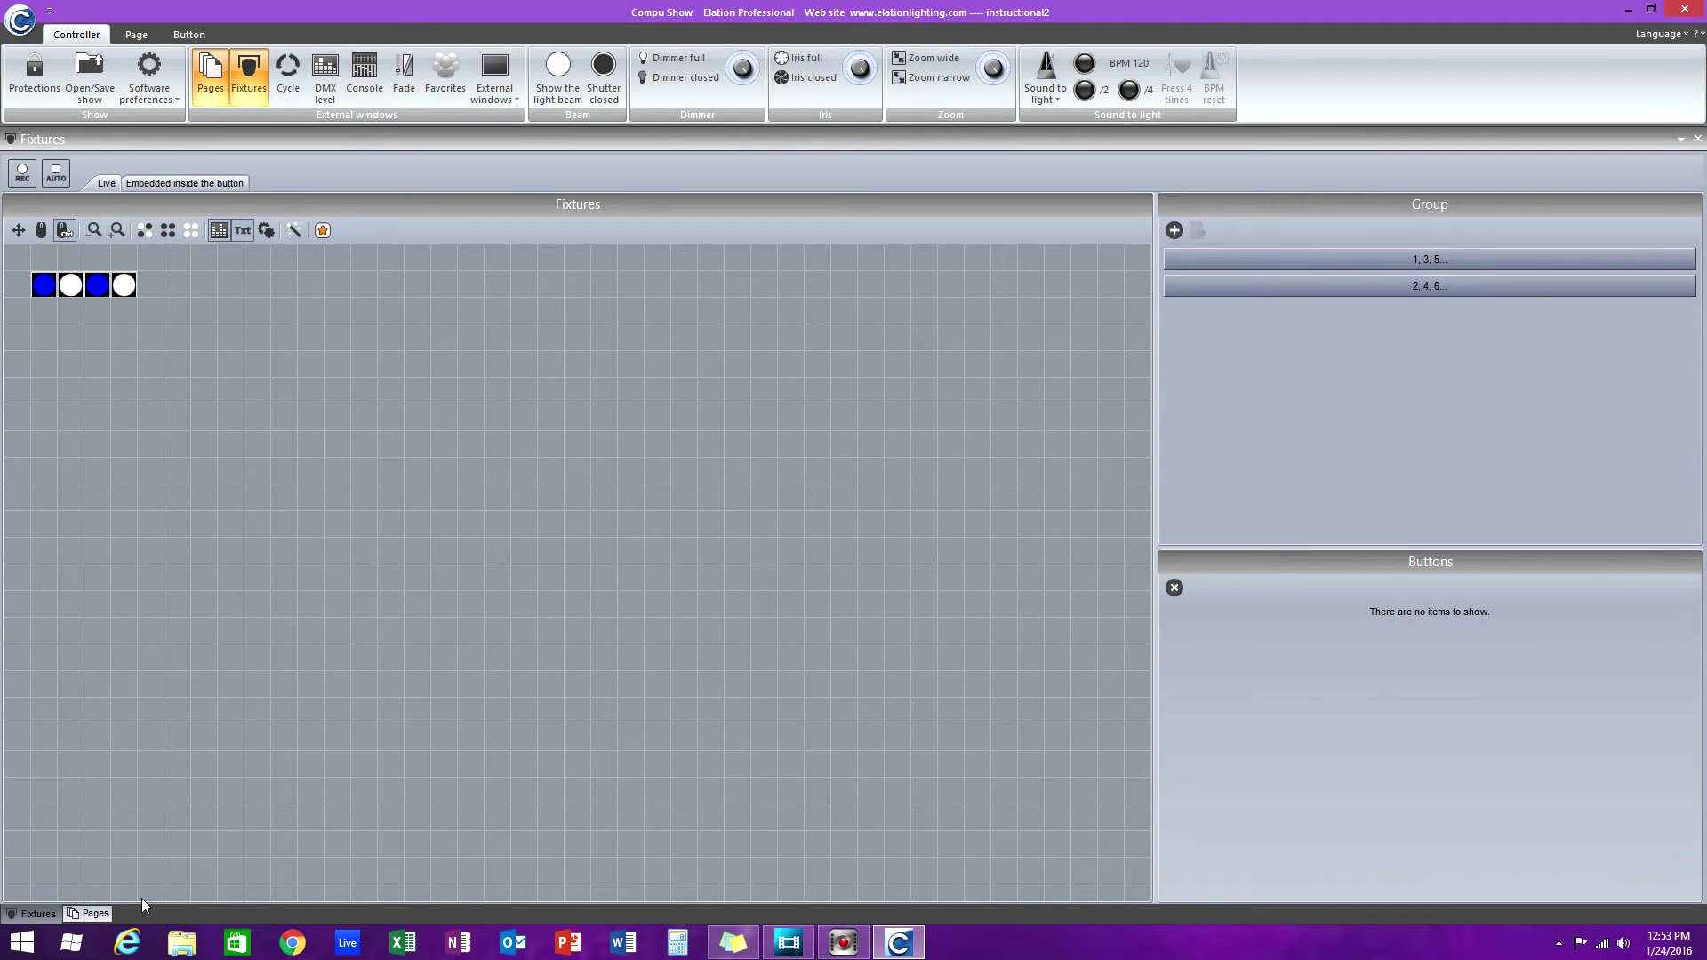
{"action": "left_click", "coordinate": [94, 916]}
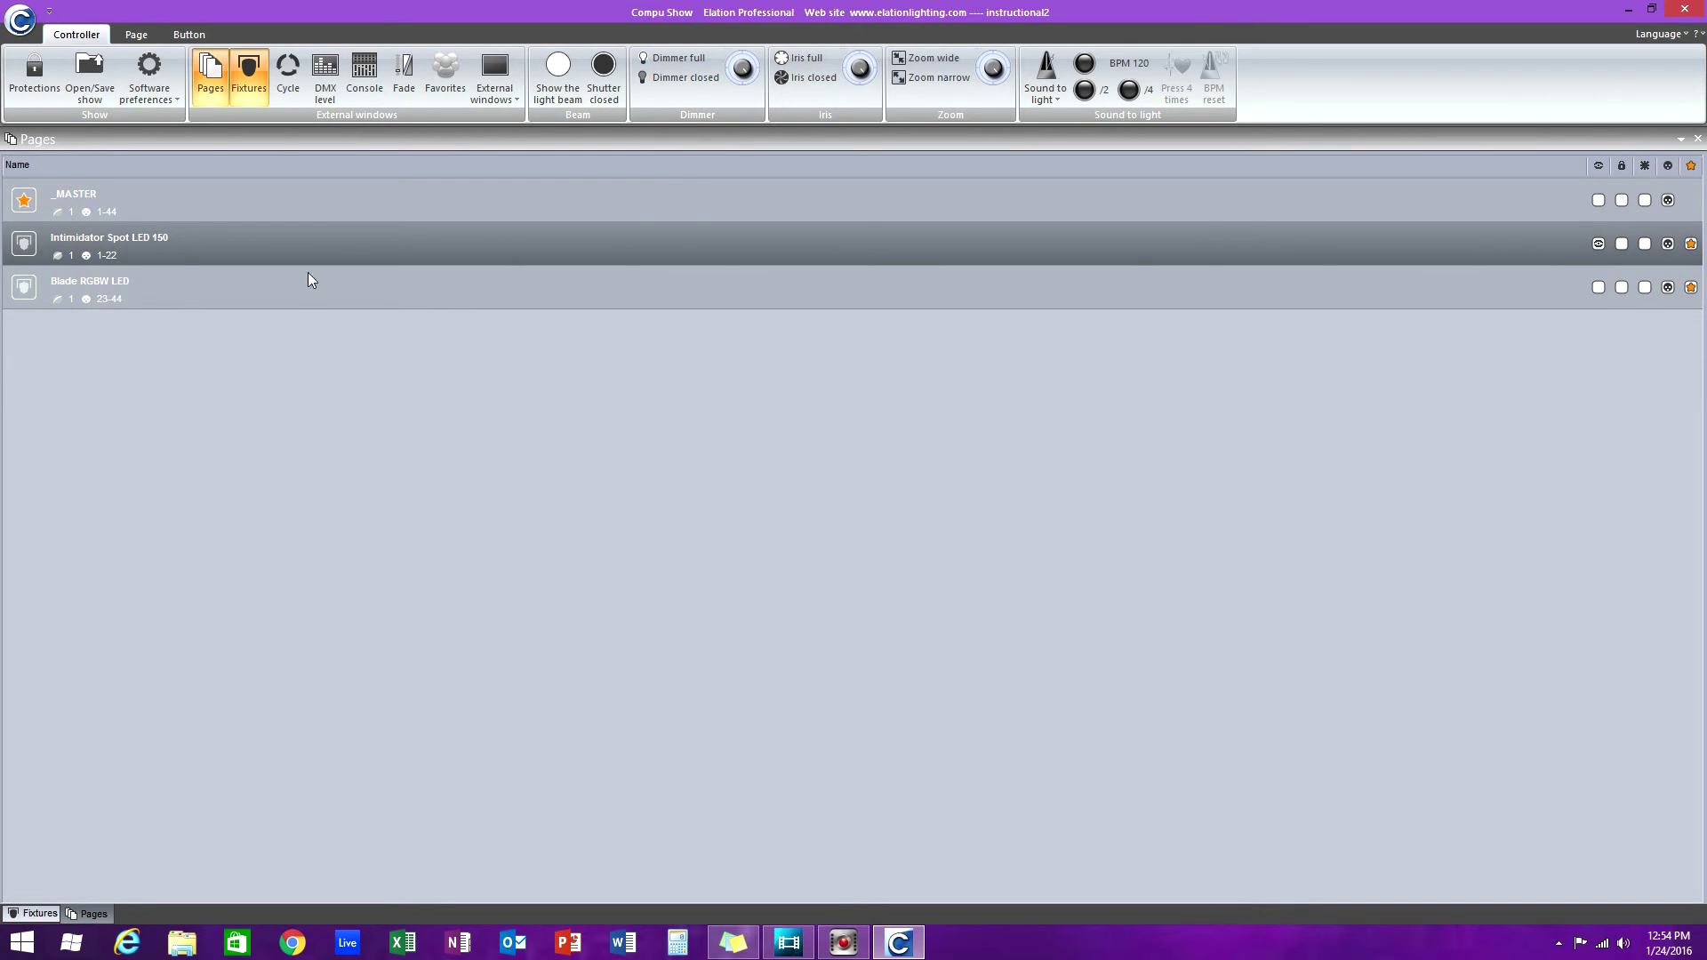
{"action": "left_click", "coordinate": [1598, 288]}
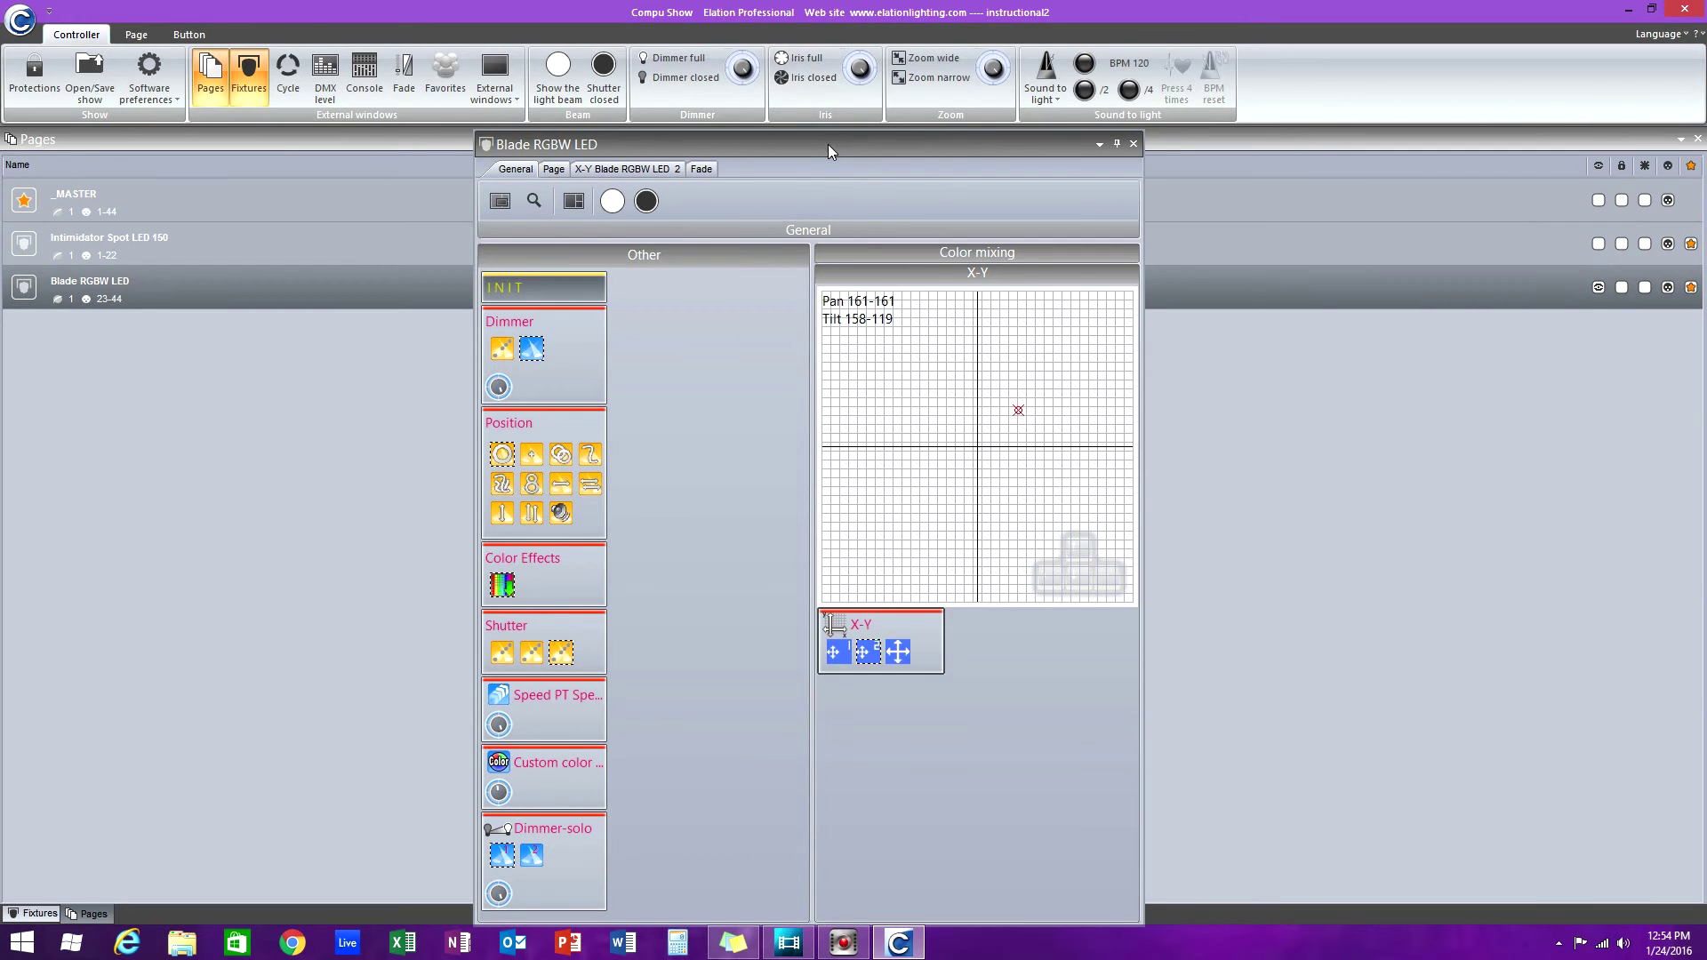
- Set the Blade RGBW LED to figure-eight movement with the middle shutter chaser, then close its window
{"action": "left_click_drag", "start_coordinate": [829, 144], "coordinate": [882, 110]}
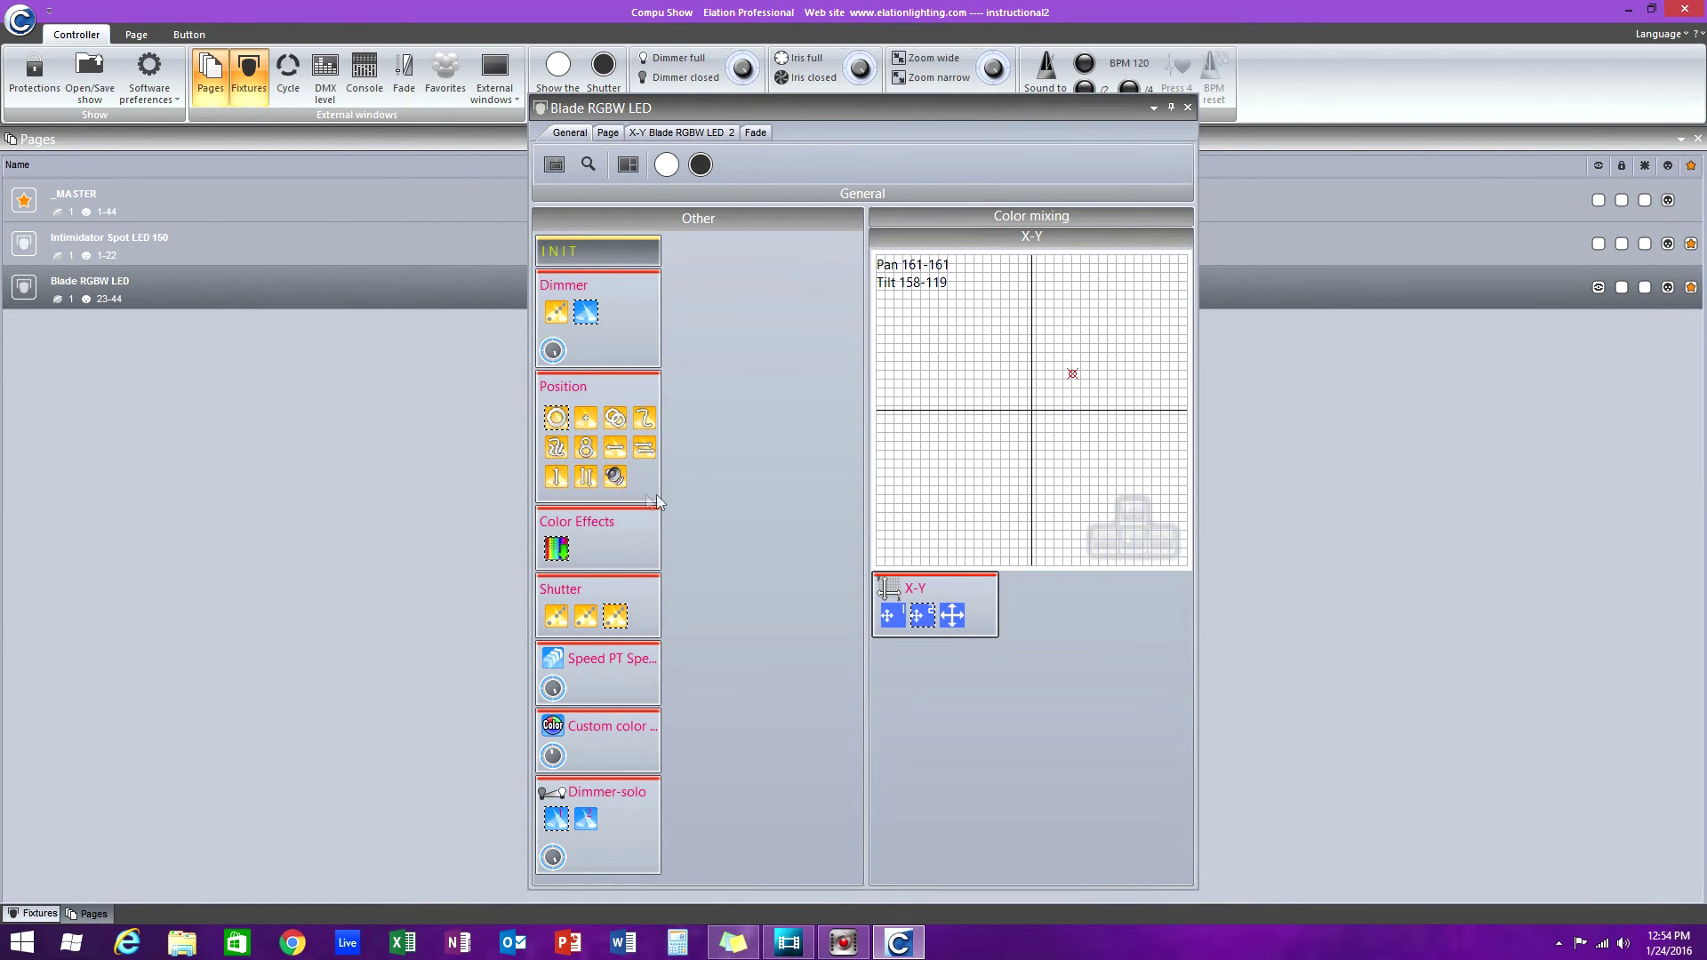
{"action": "left_click", "coordinate": [587, 449]}
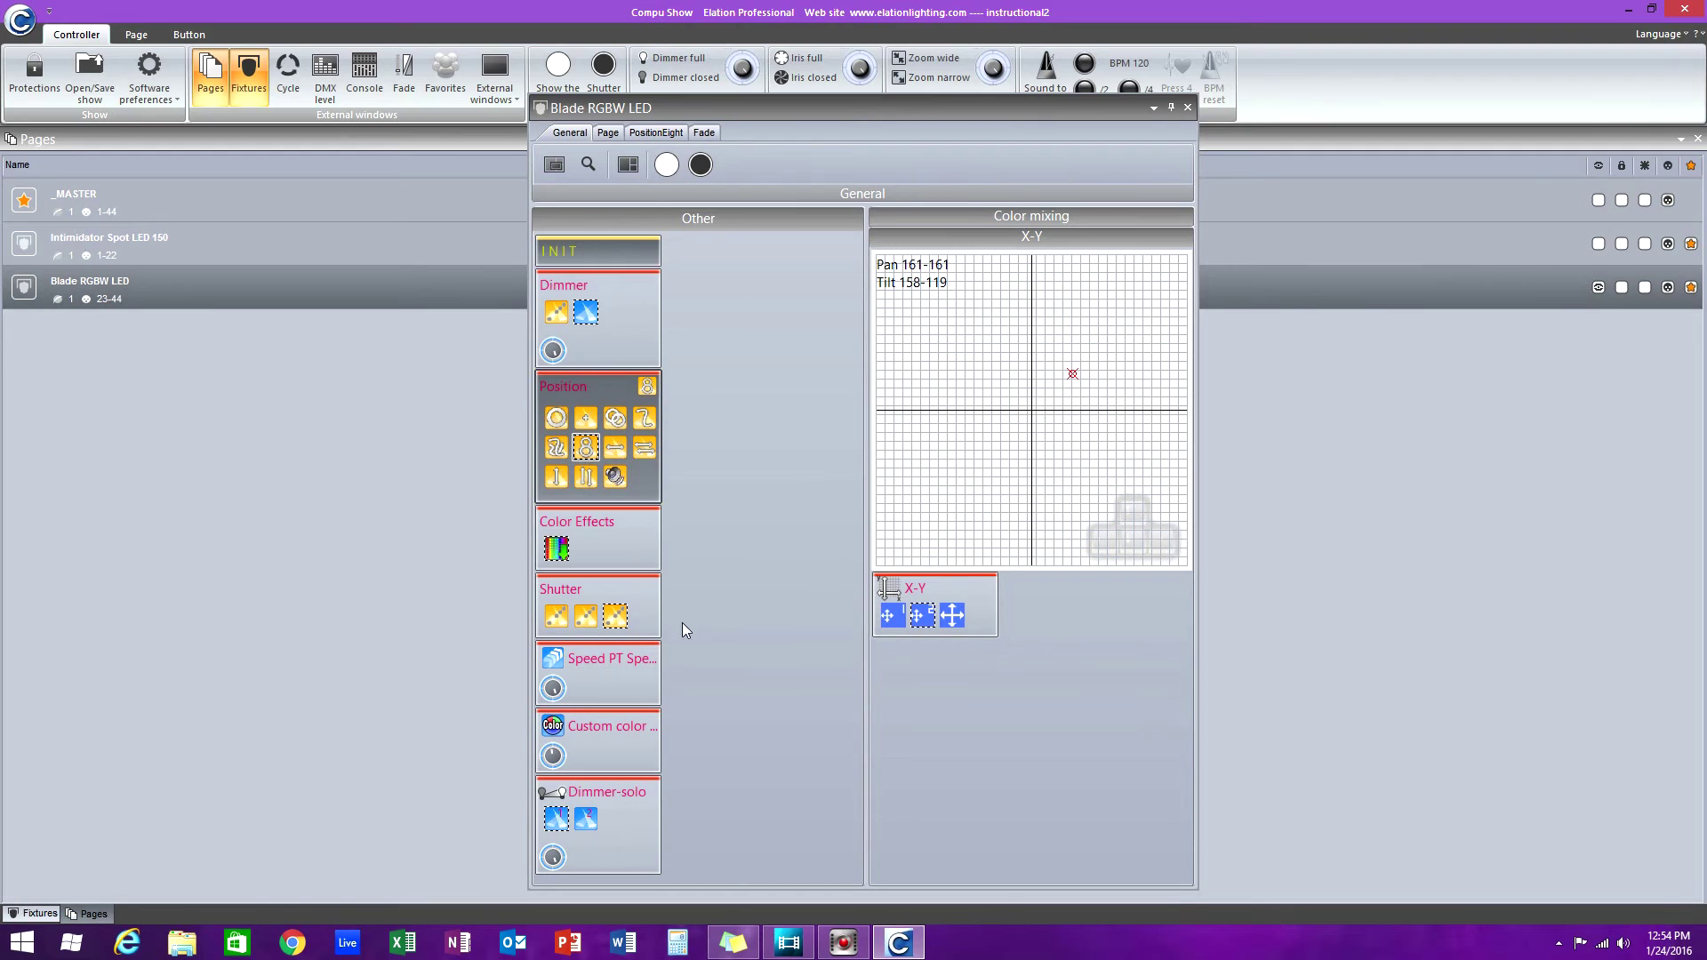
{"action": "left_click", "coordinate": [585, 616]}
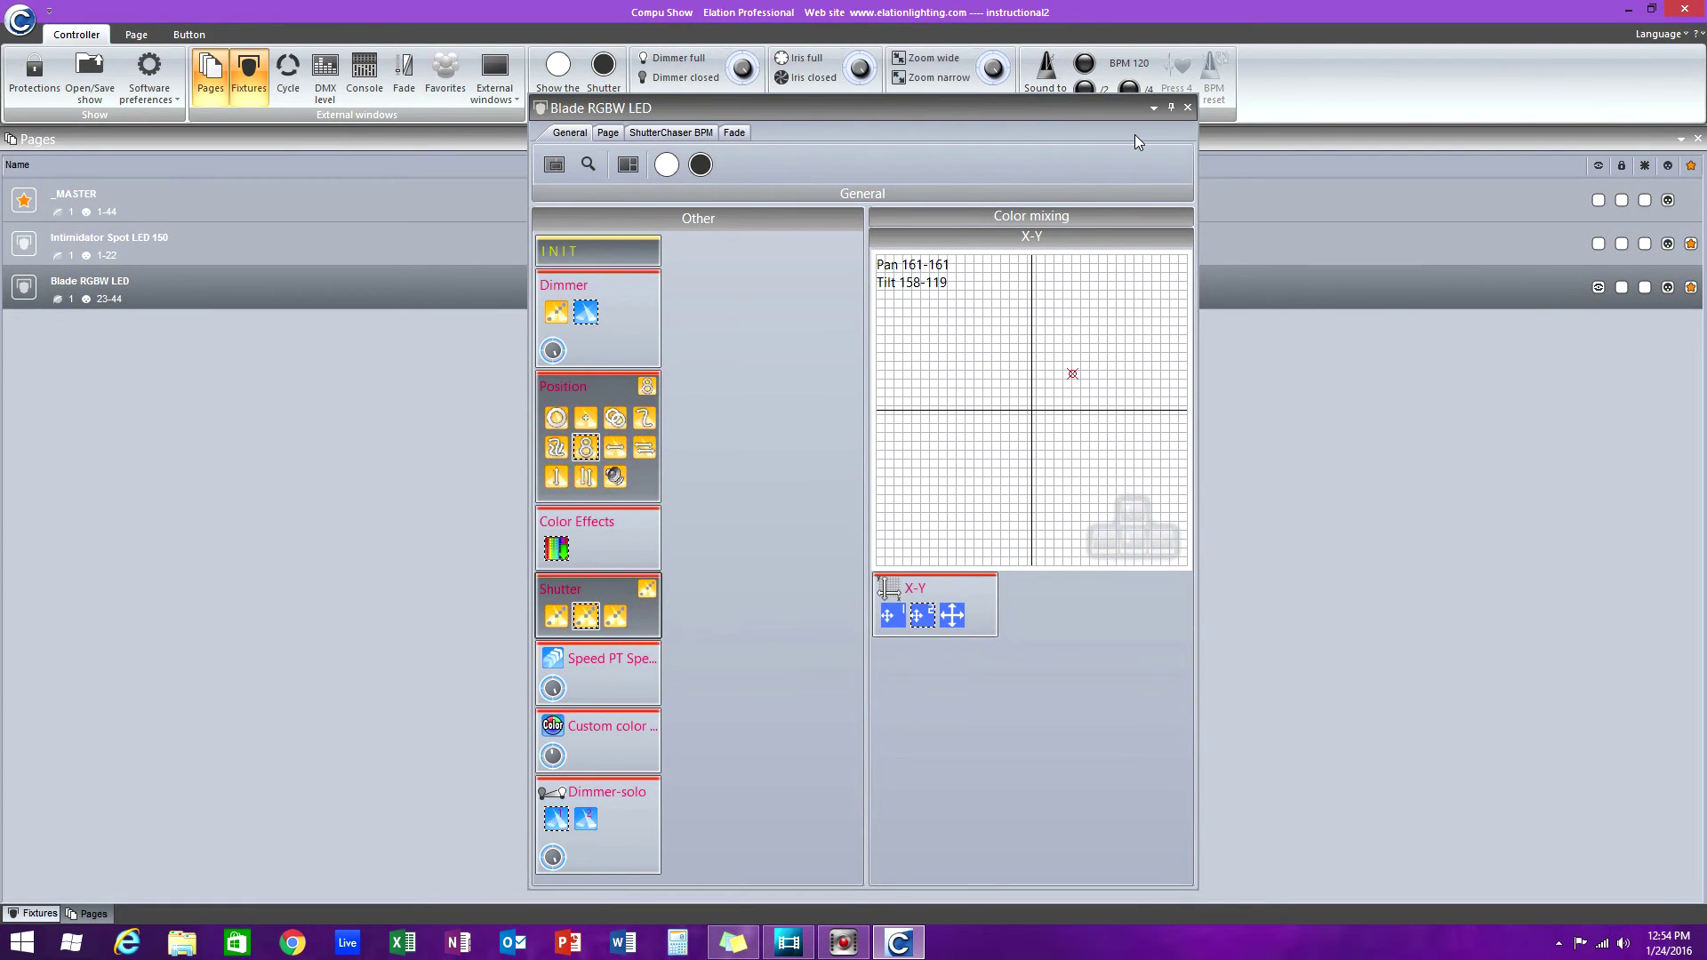
{"action": "left_click", "coordinate": [1188, 108]}
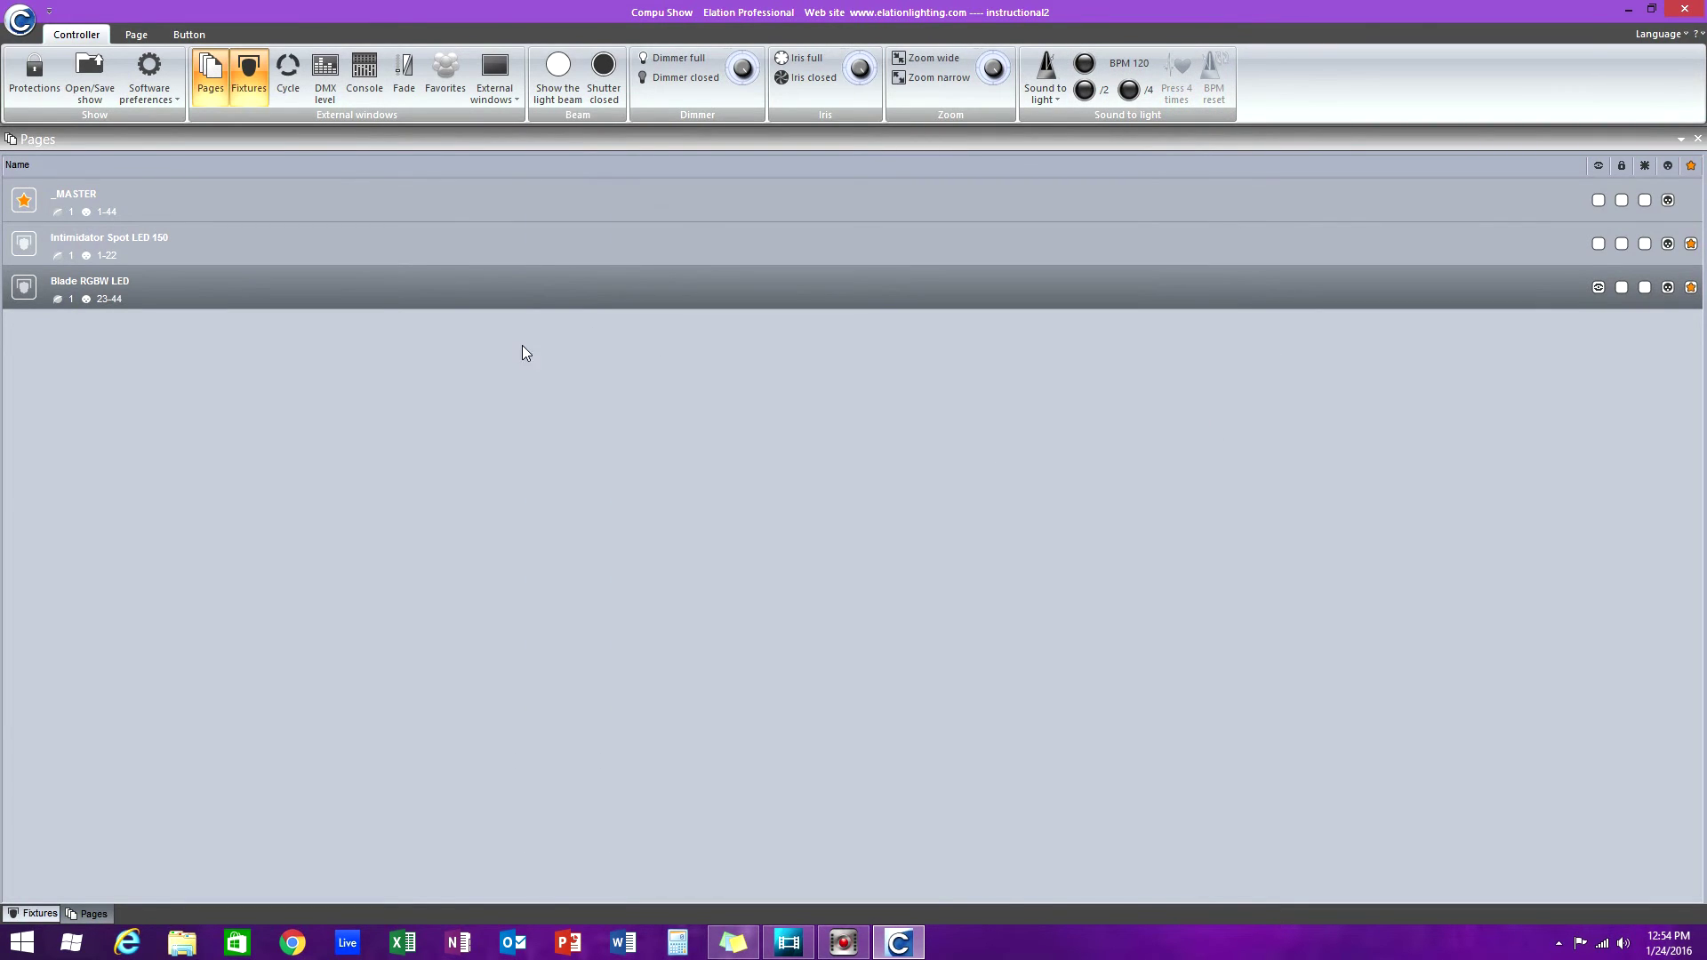
- Select _MASTER, start and cancel a new scene button, then expand _MASTER's Intimidator fixture list
{"action": "left_click", "coordinate": [465, 197]}
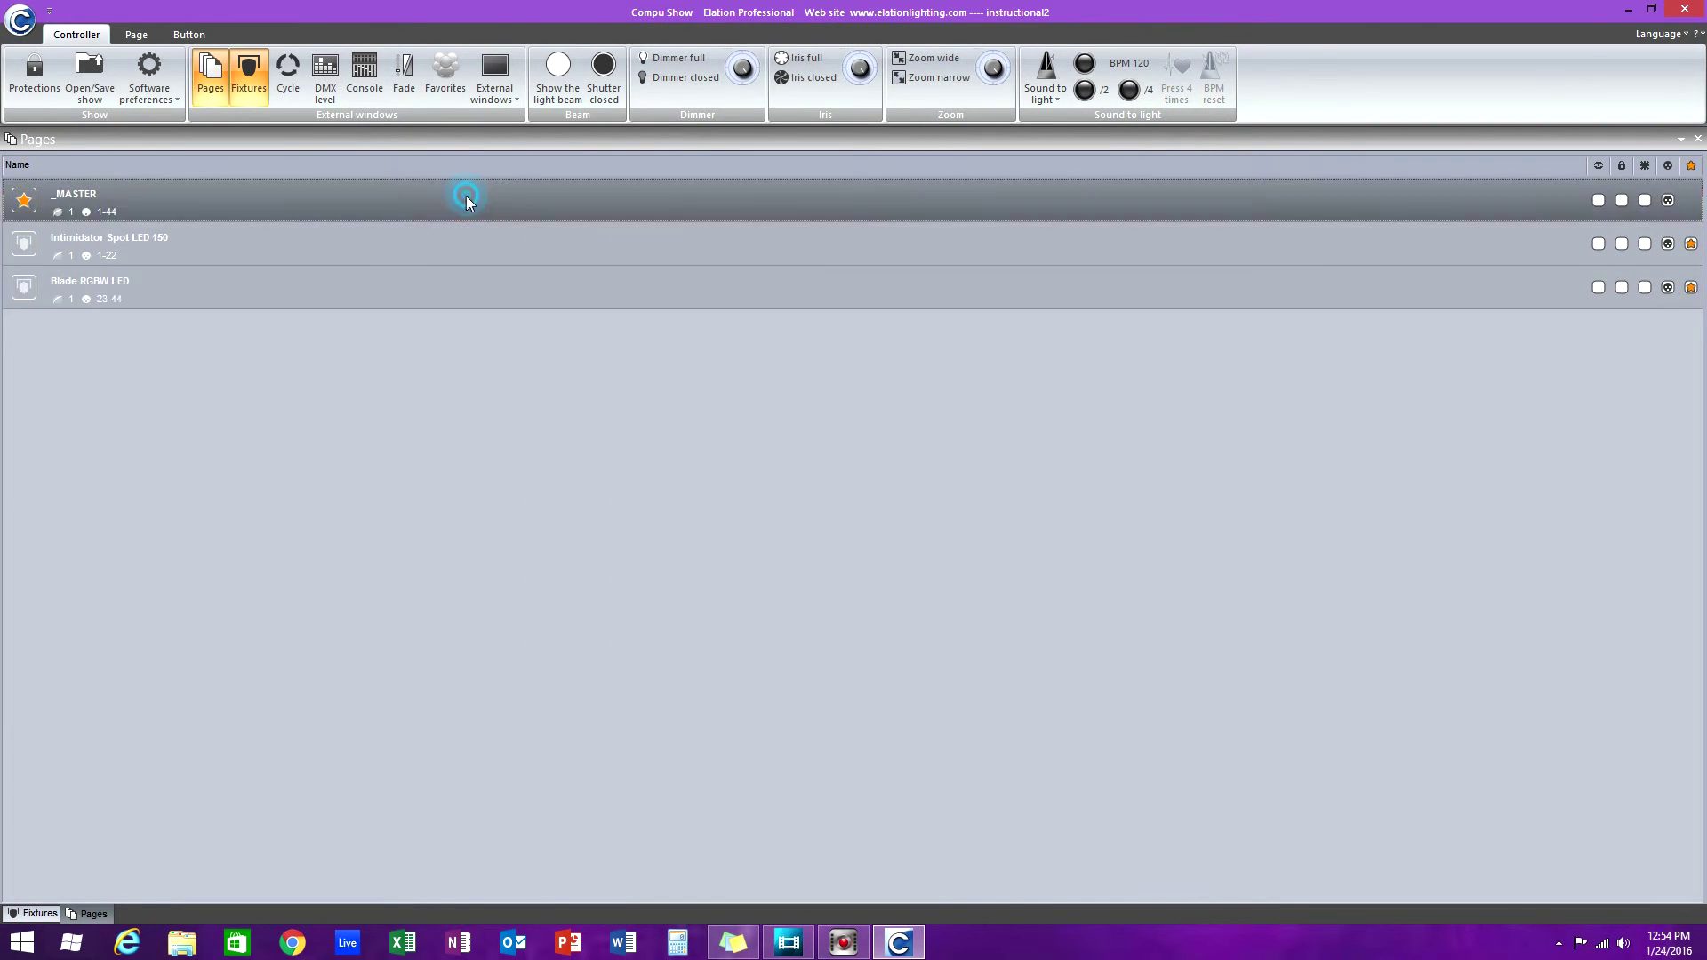
{"action": "left_click", "coordinate": [136, 34]}
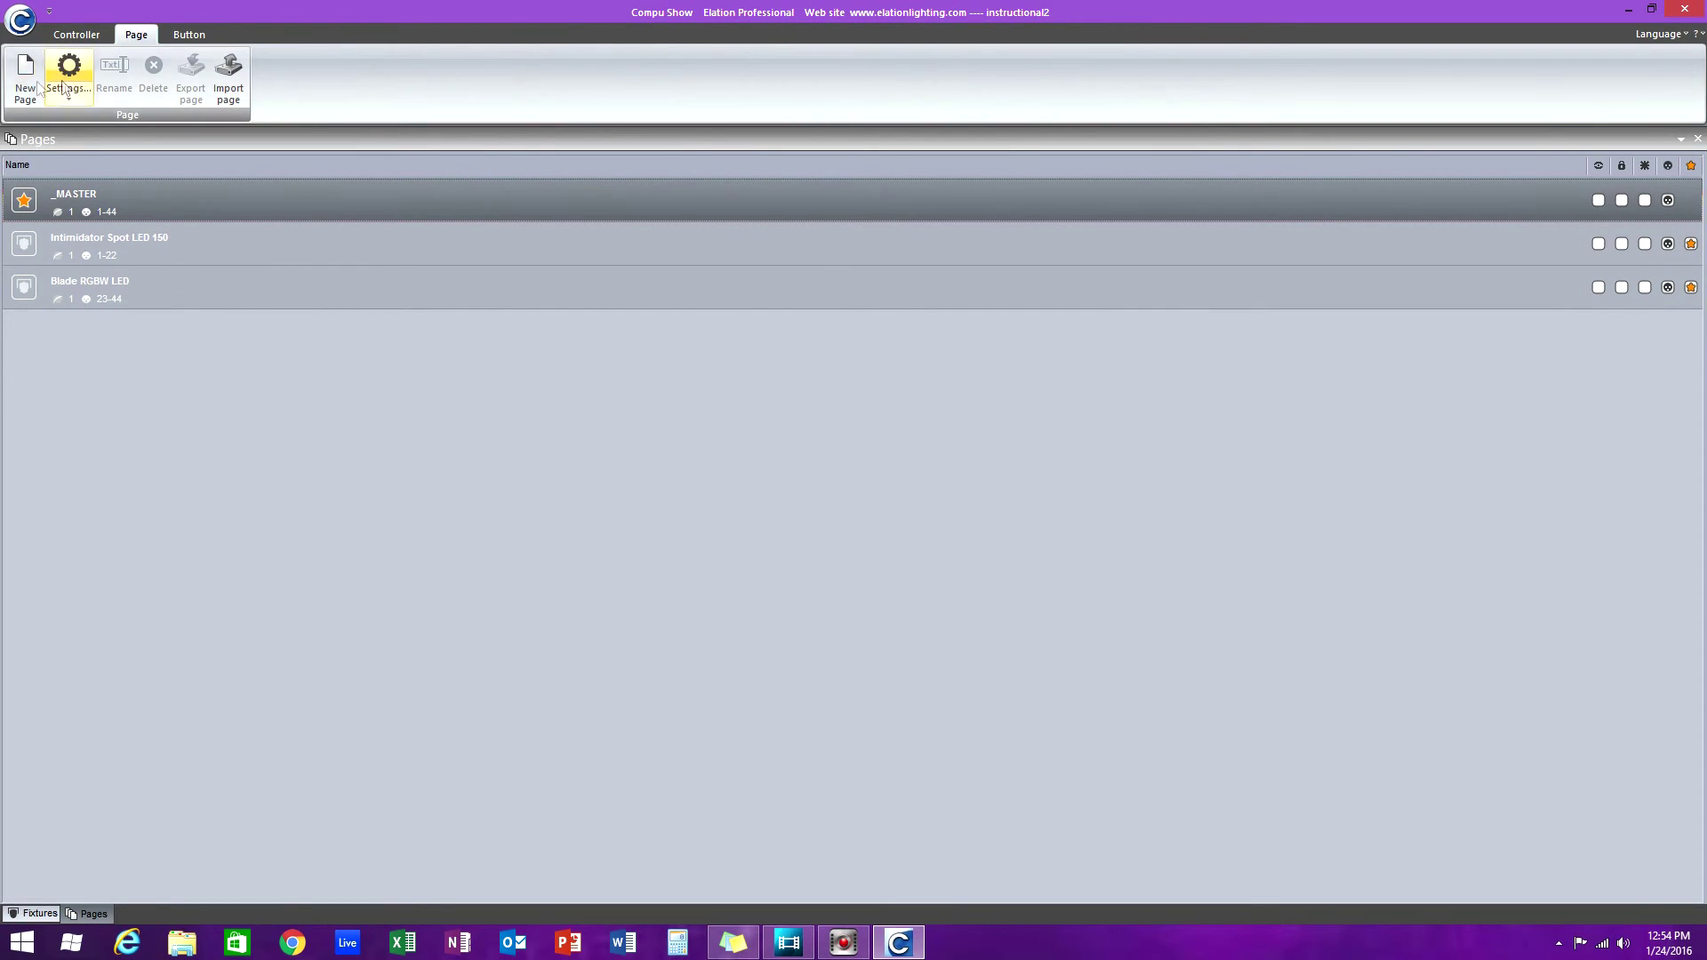
{"action": "left_click", "coordinate": [196, 34]}
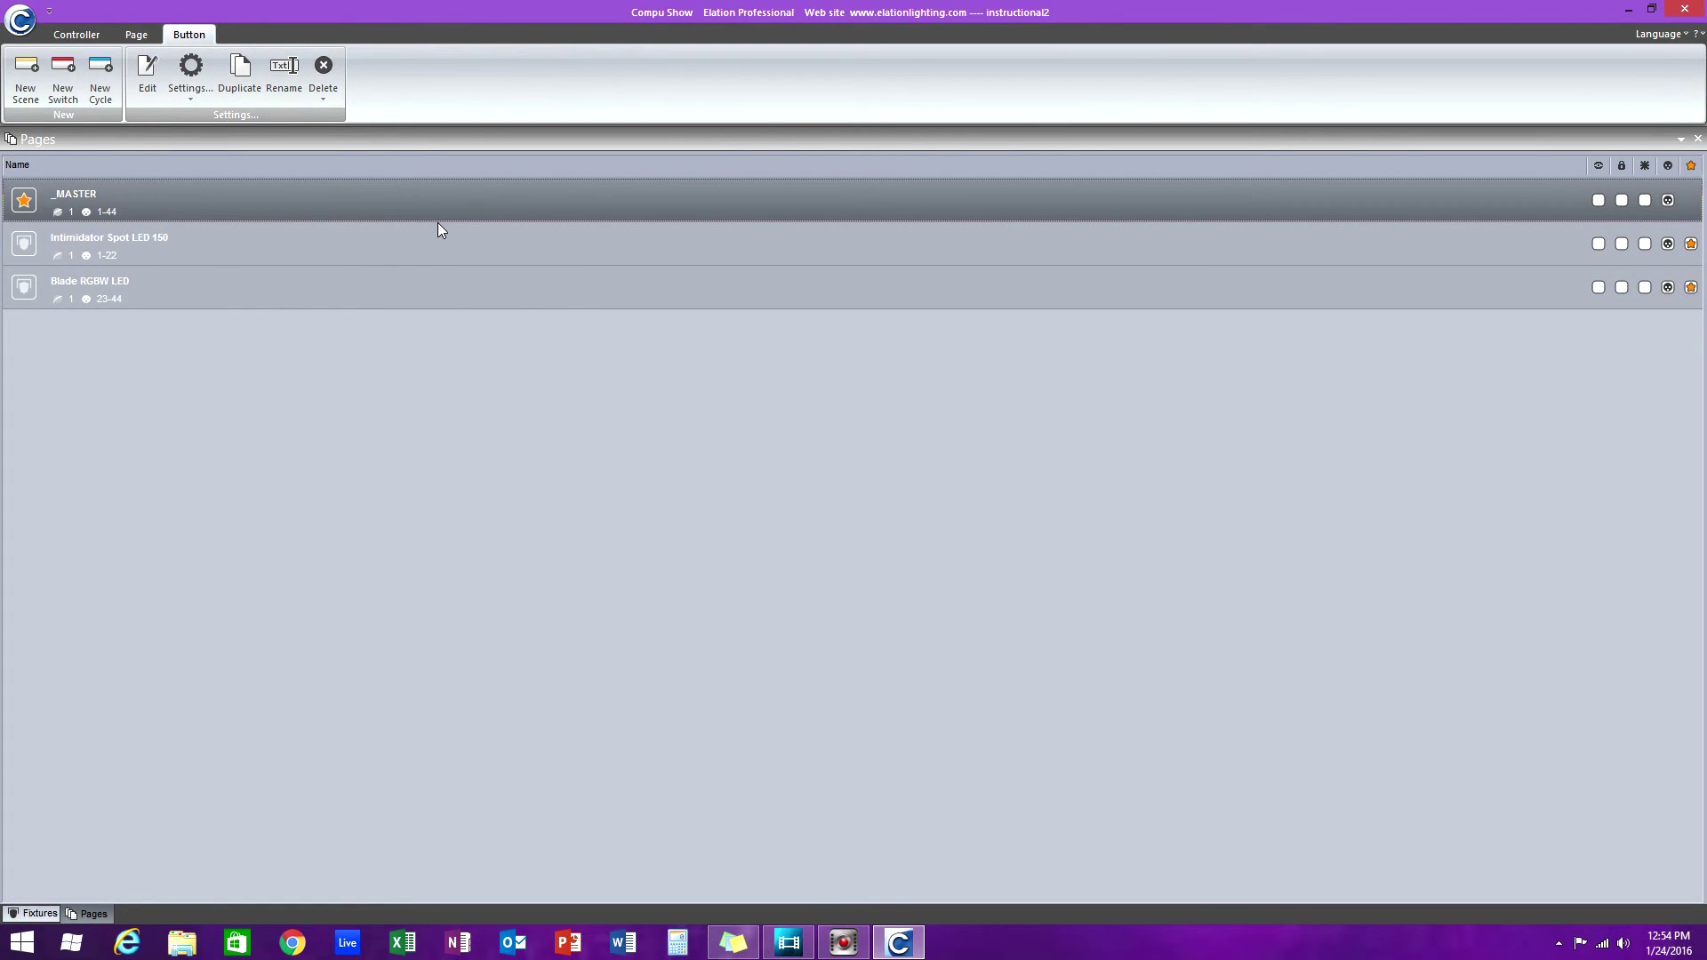
{"action": "left_click", "coordinate": [26, 85]}
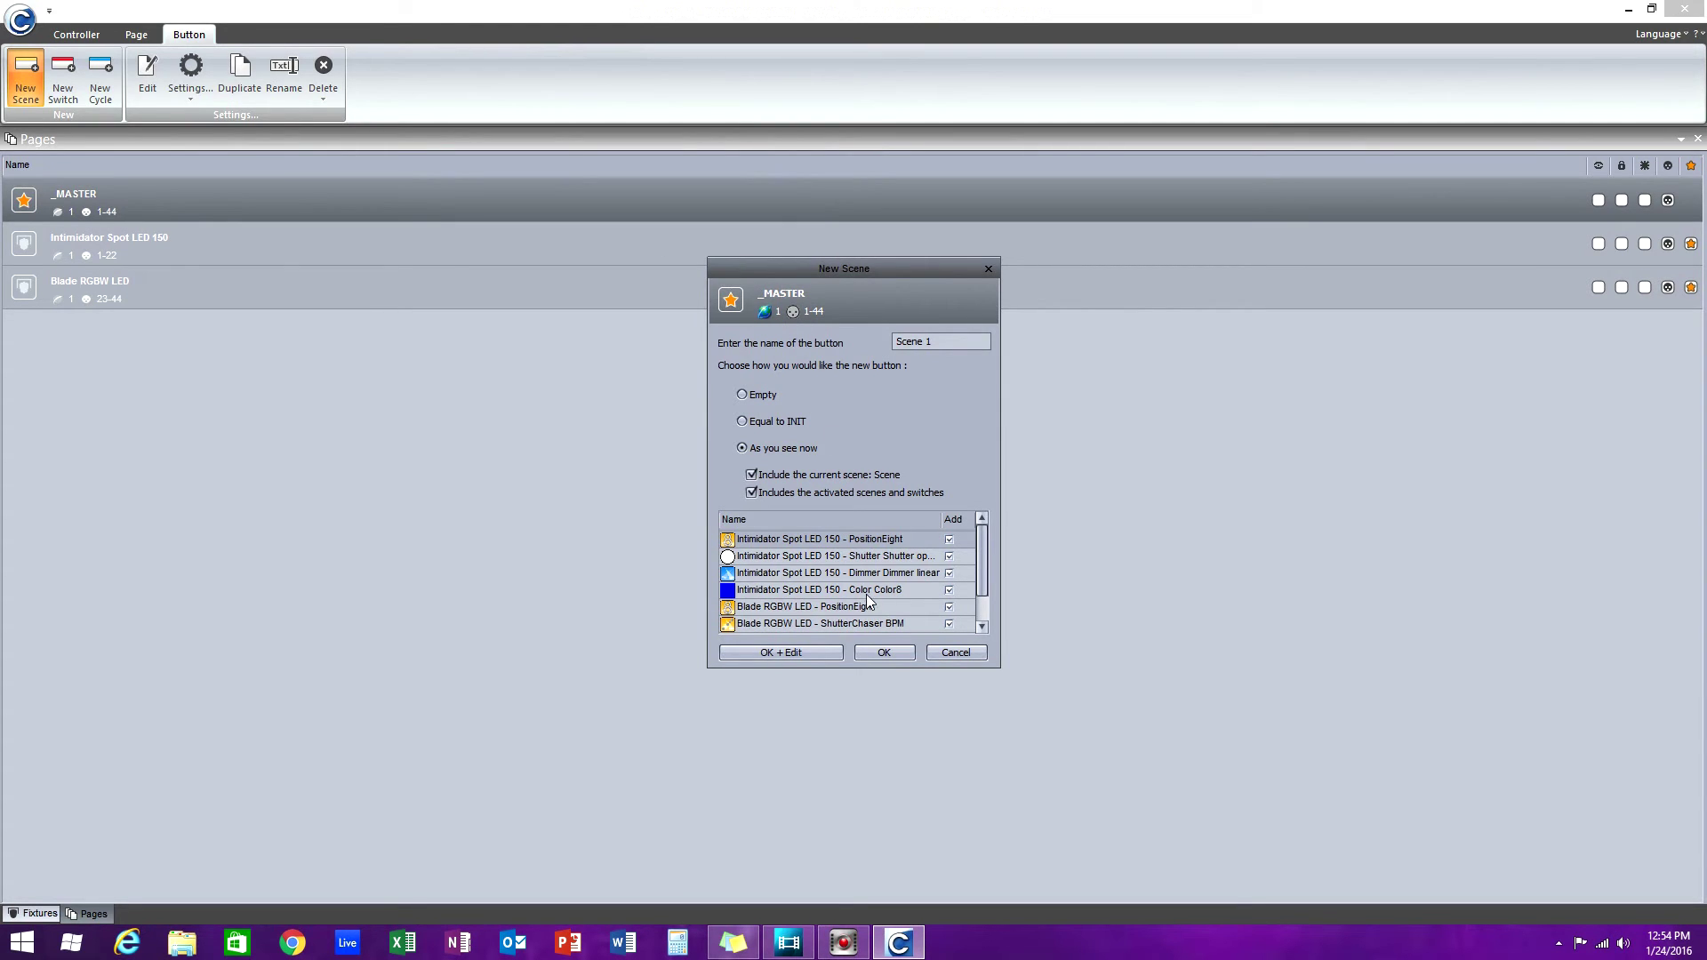
{"action": "left_click", "coordinate": [951, 653]}
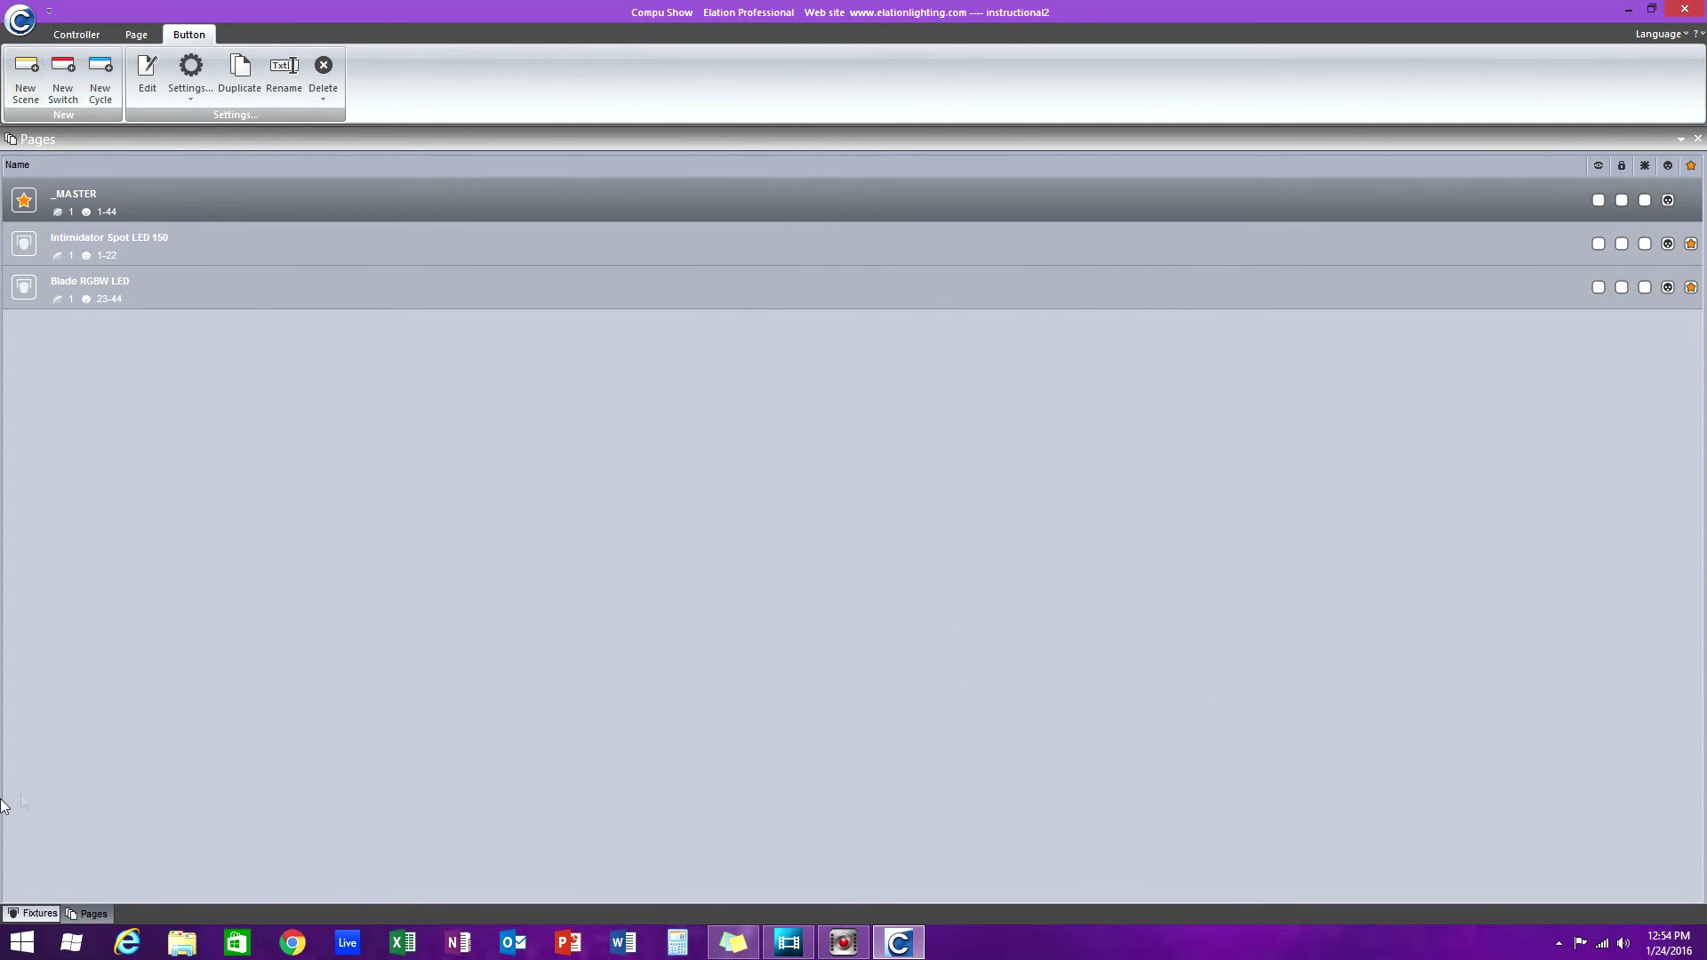
{"action": "left_click", "coordinate": [542, 207]}
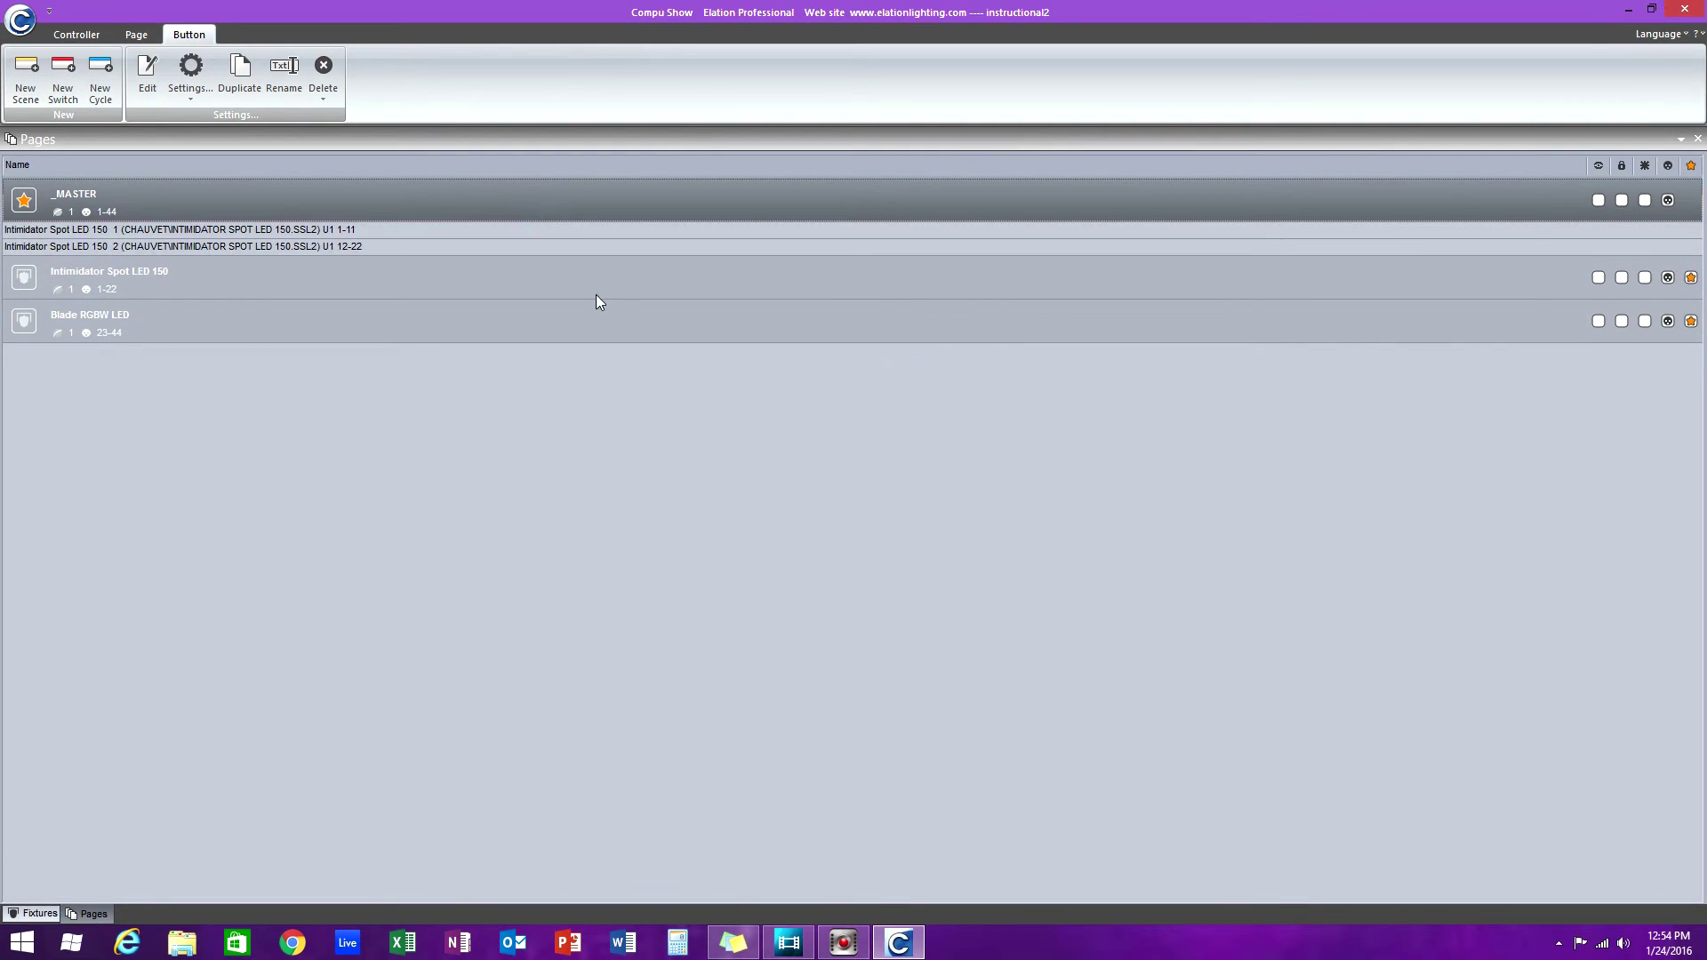
- Open the _MASTER page window and add a 'Scene 1' button using 'As you see now'
{"action": "left_click", "coordinate": [1597, 200]}
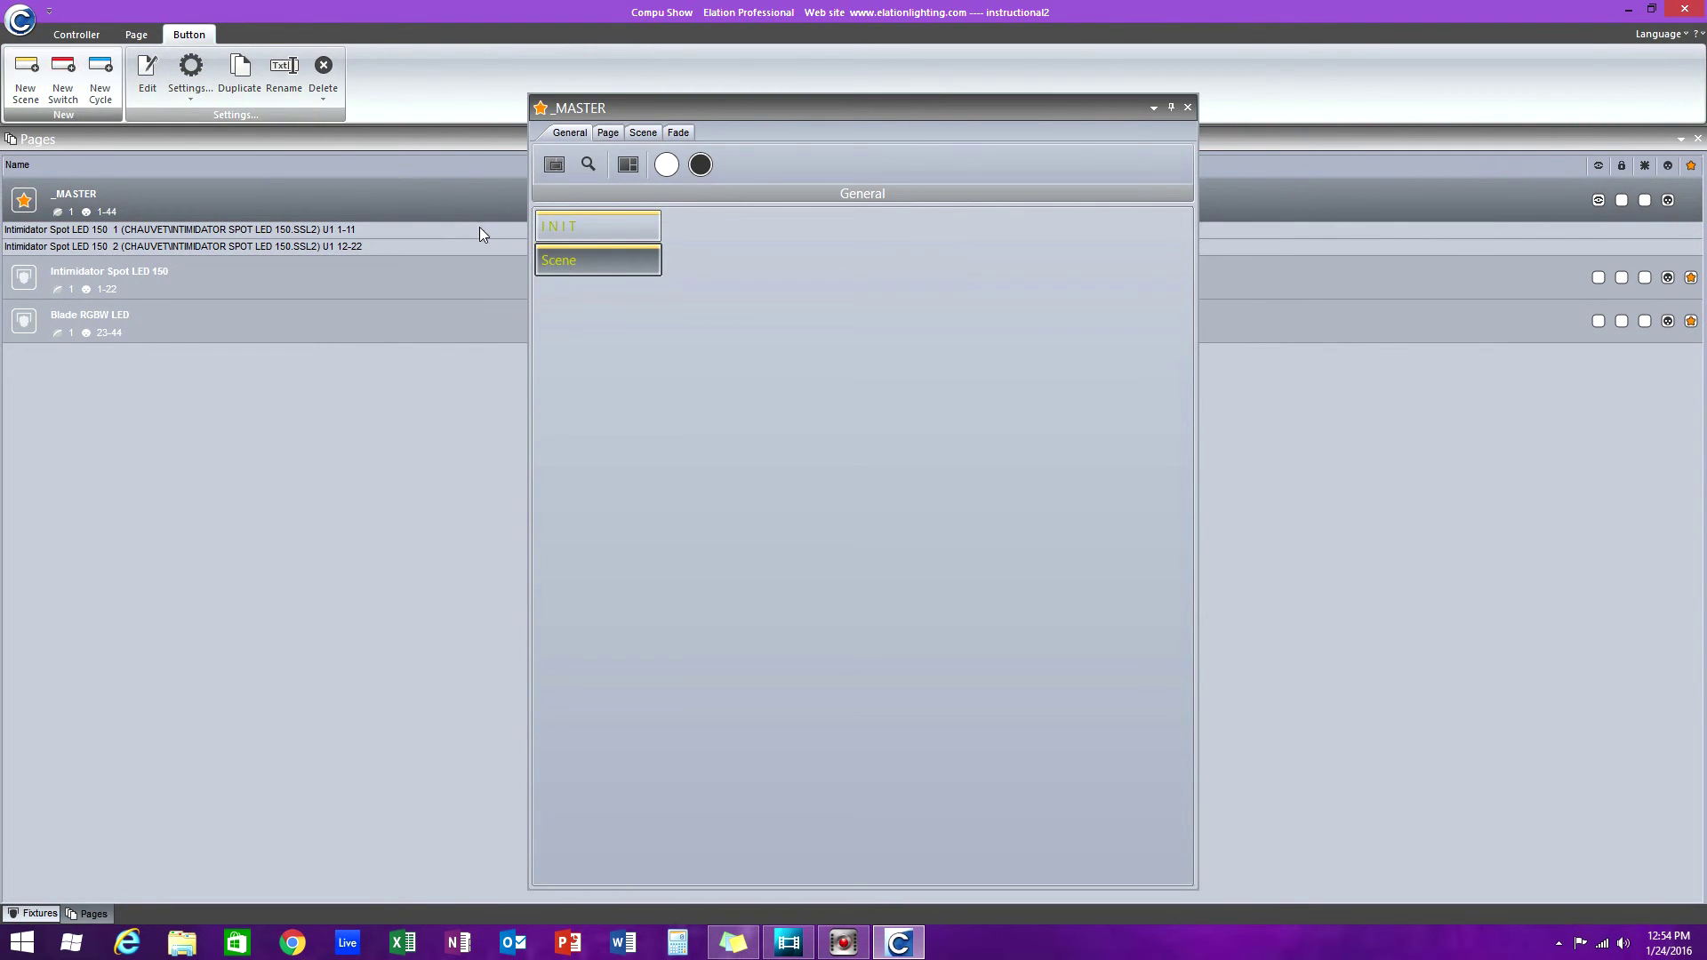
{"action": "left_click", "coordinate": [27, 80]}
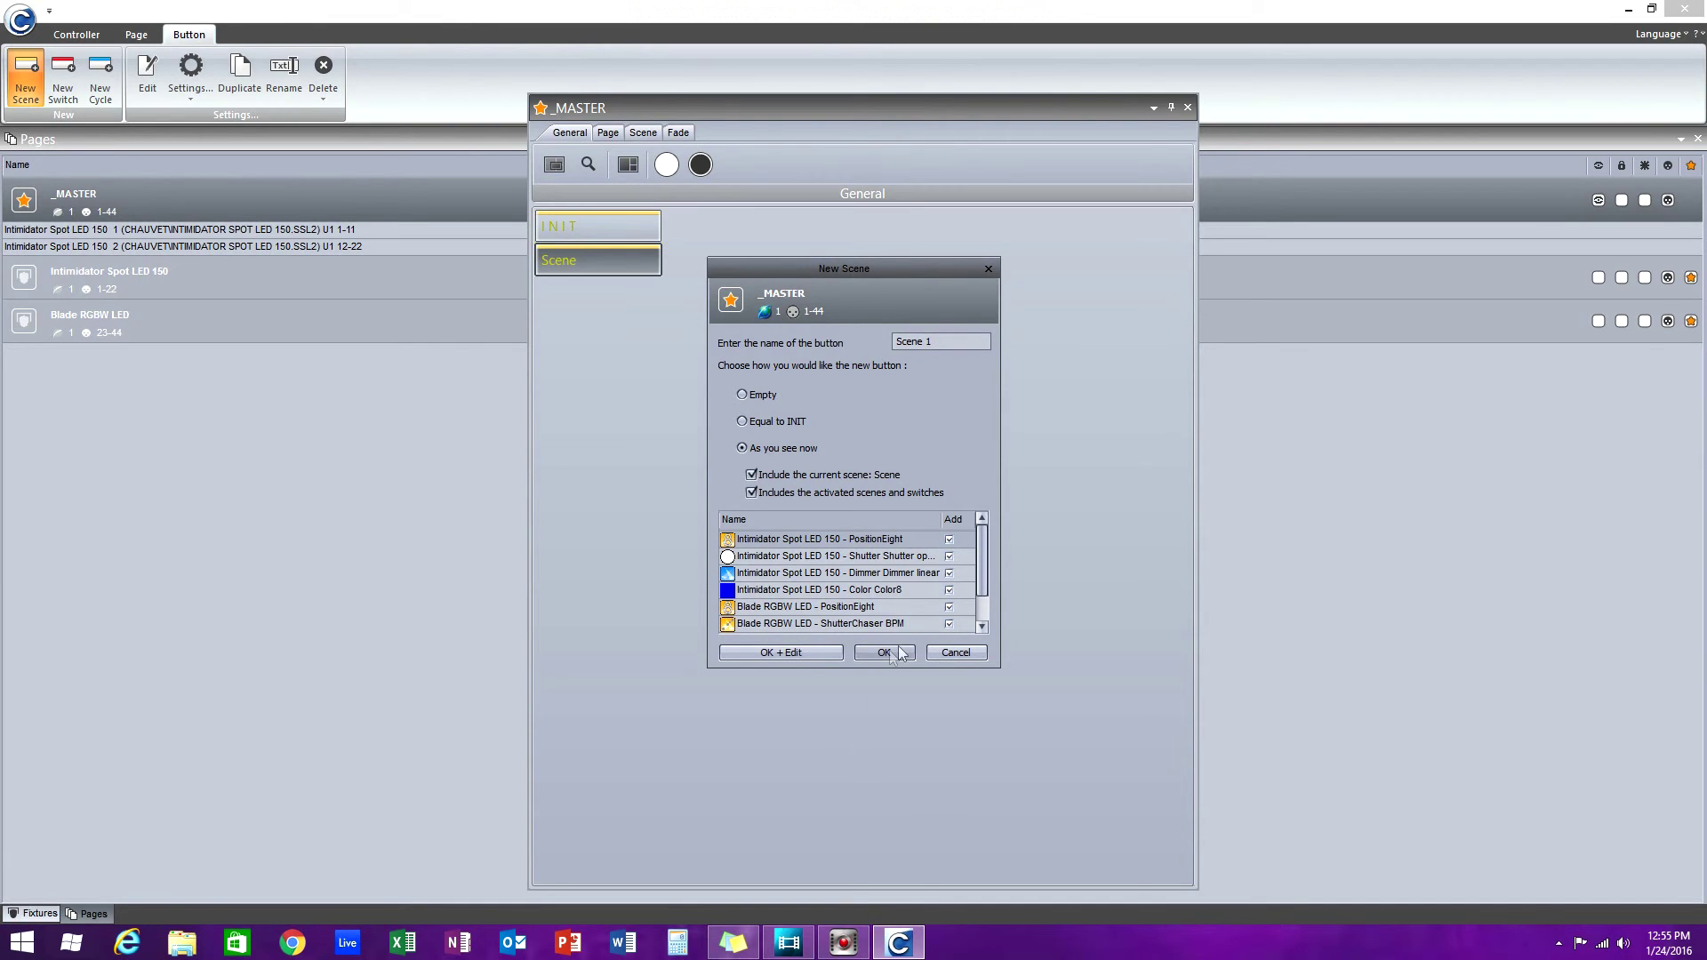
{"action": "left_click", "coordinate": [884, 653]}
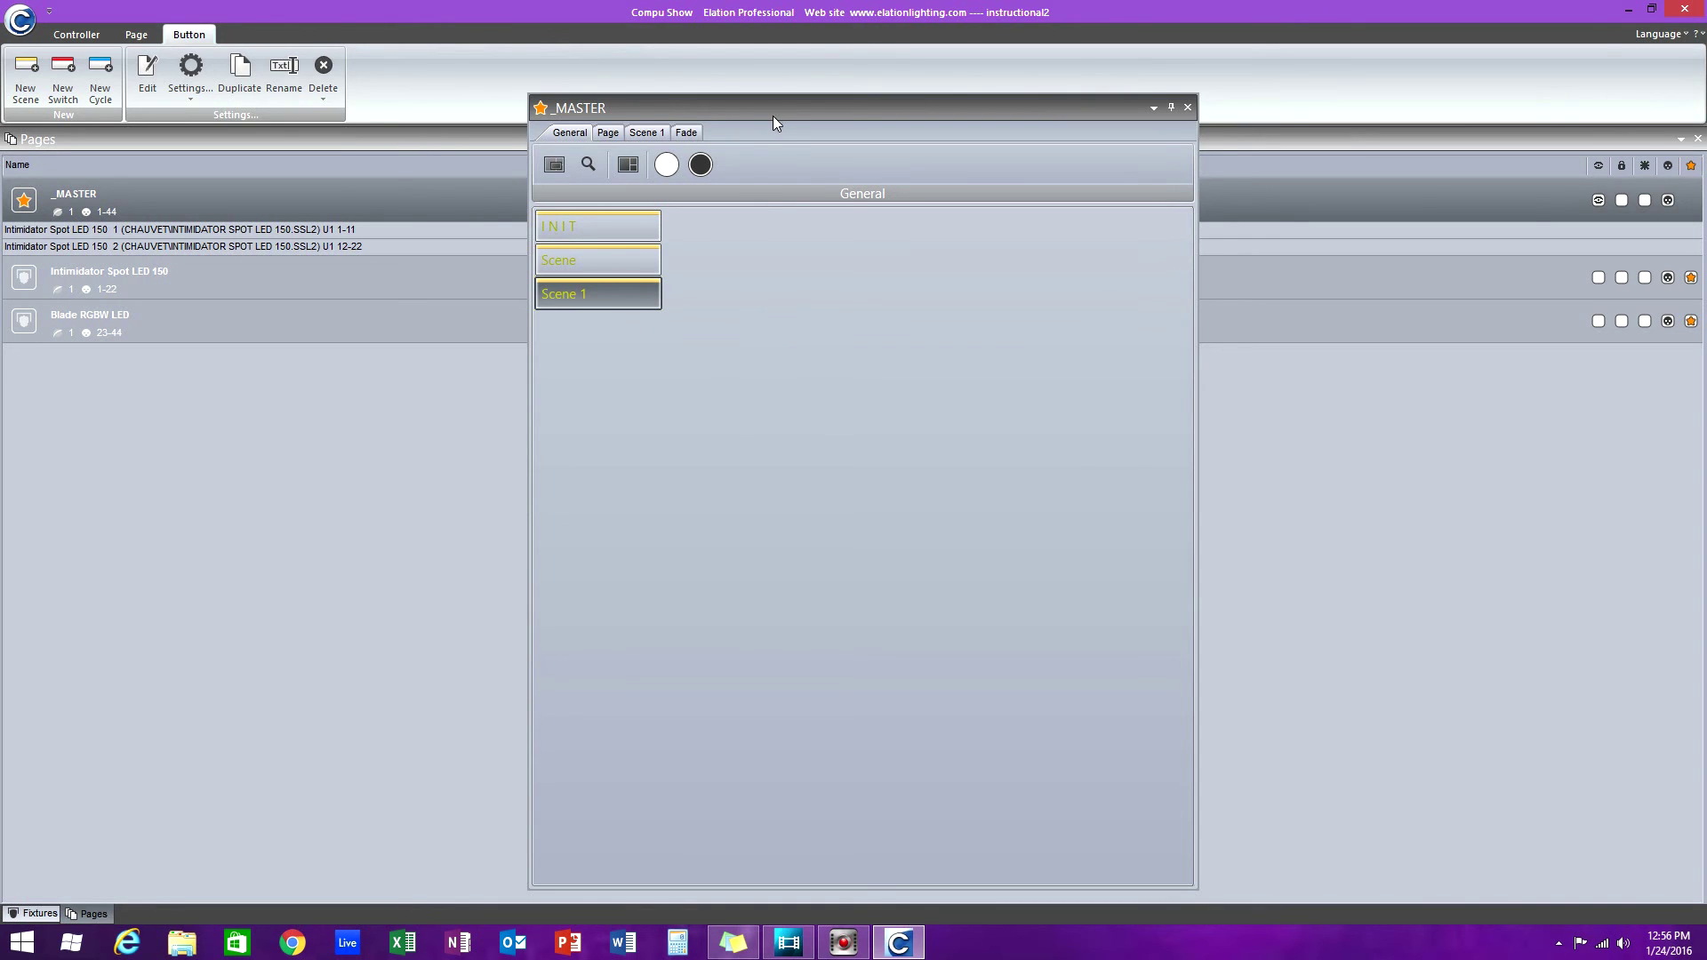
{"action": "left_click_drag", "start_coordinate": [772, 116], "coordinate": [807, 83]}
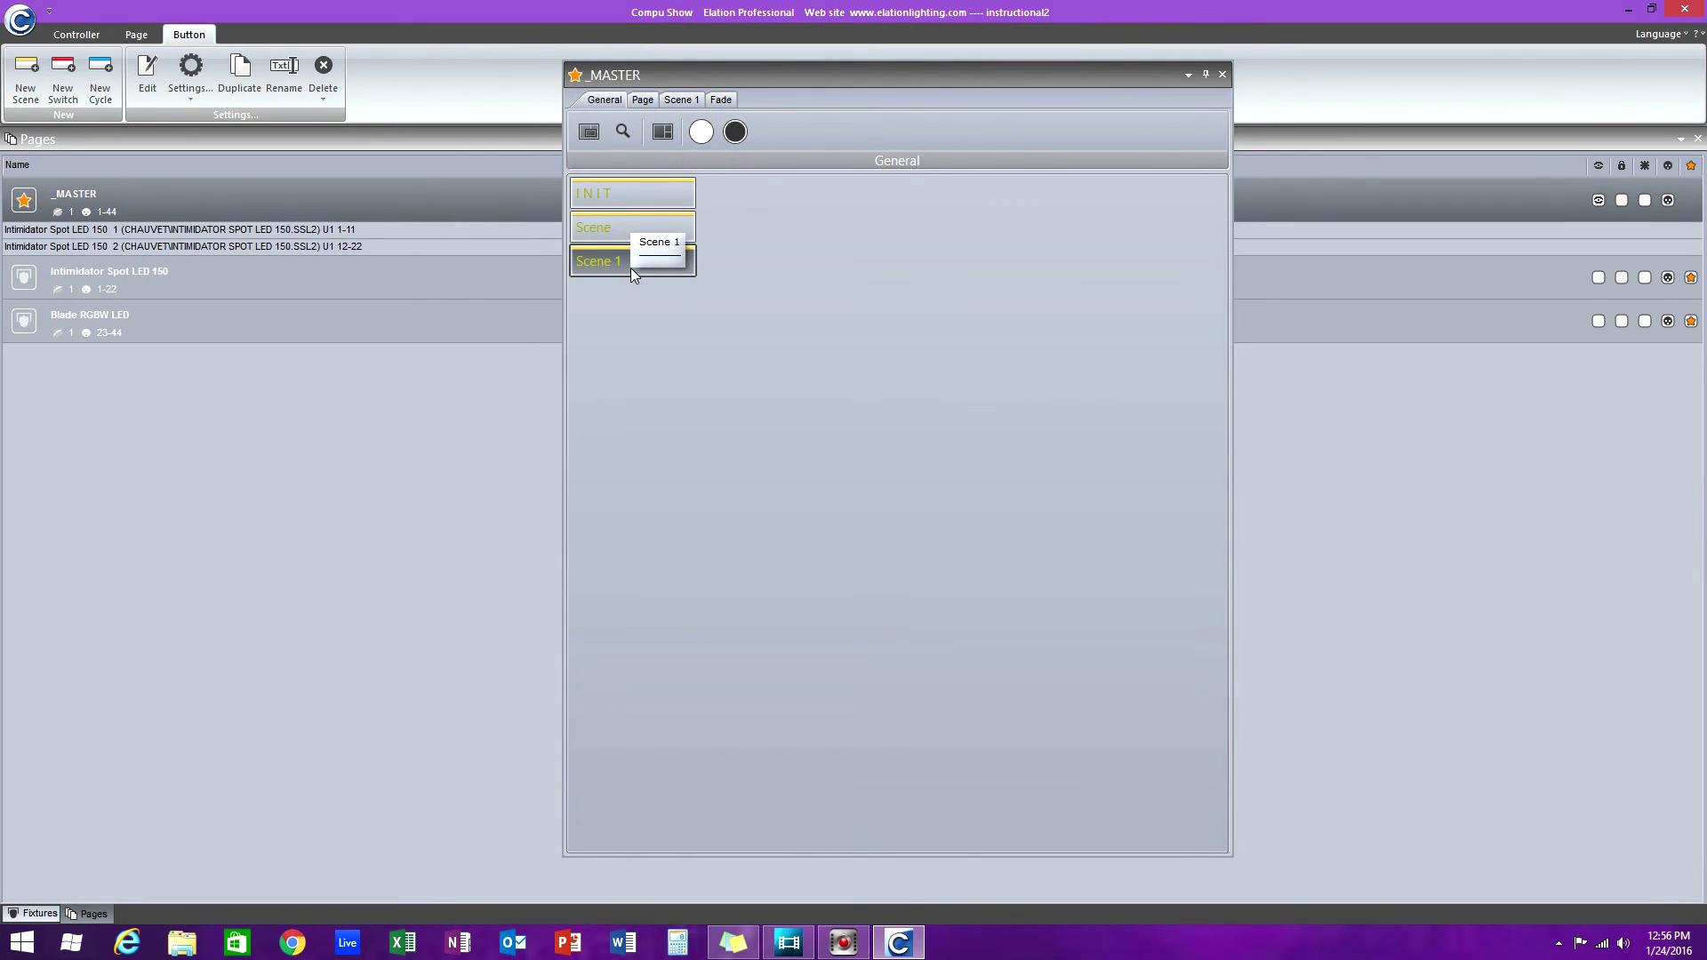
- Select the INIT and then the Scene buttons on _MASTER, bringing up Rename for Scene
{"action": "left_click", "coordinate": [647, 194]}
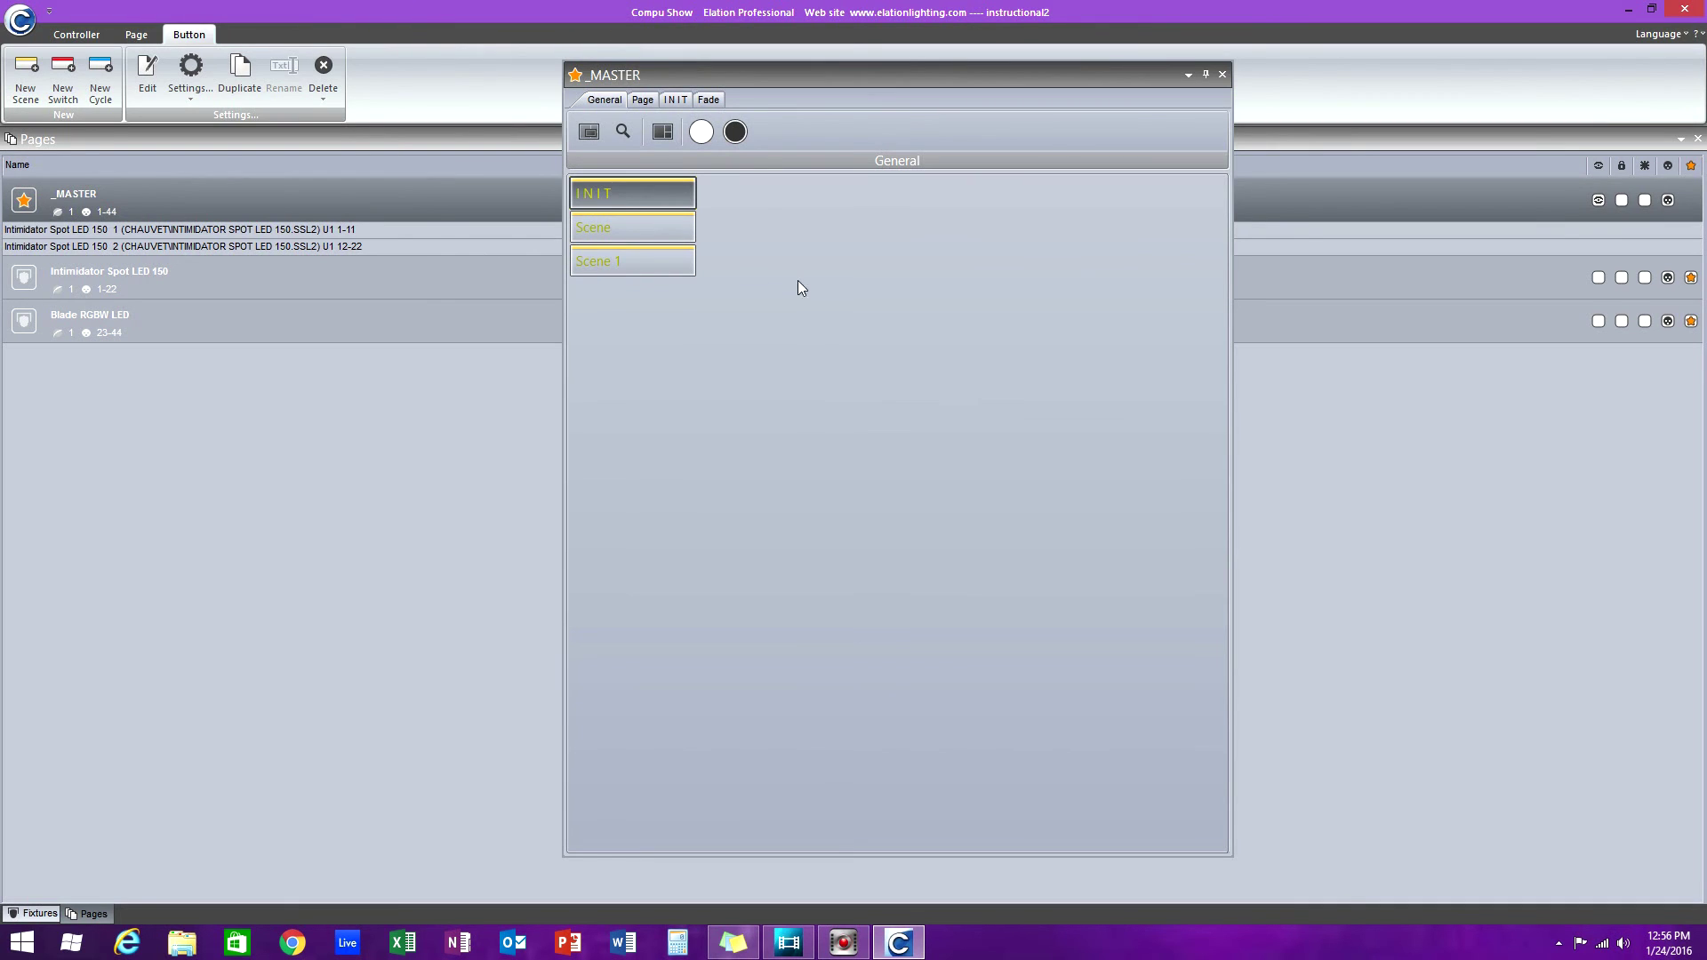
{"action": "left_click", "coordinate": [644, 227]}
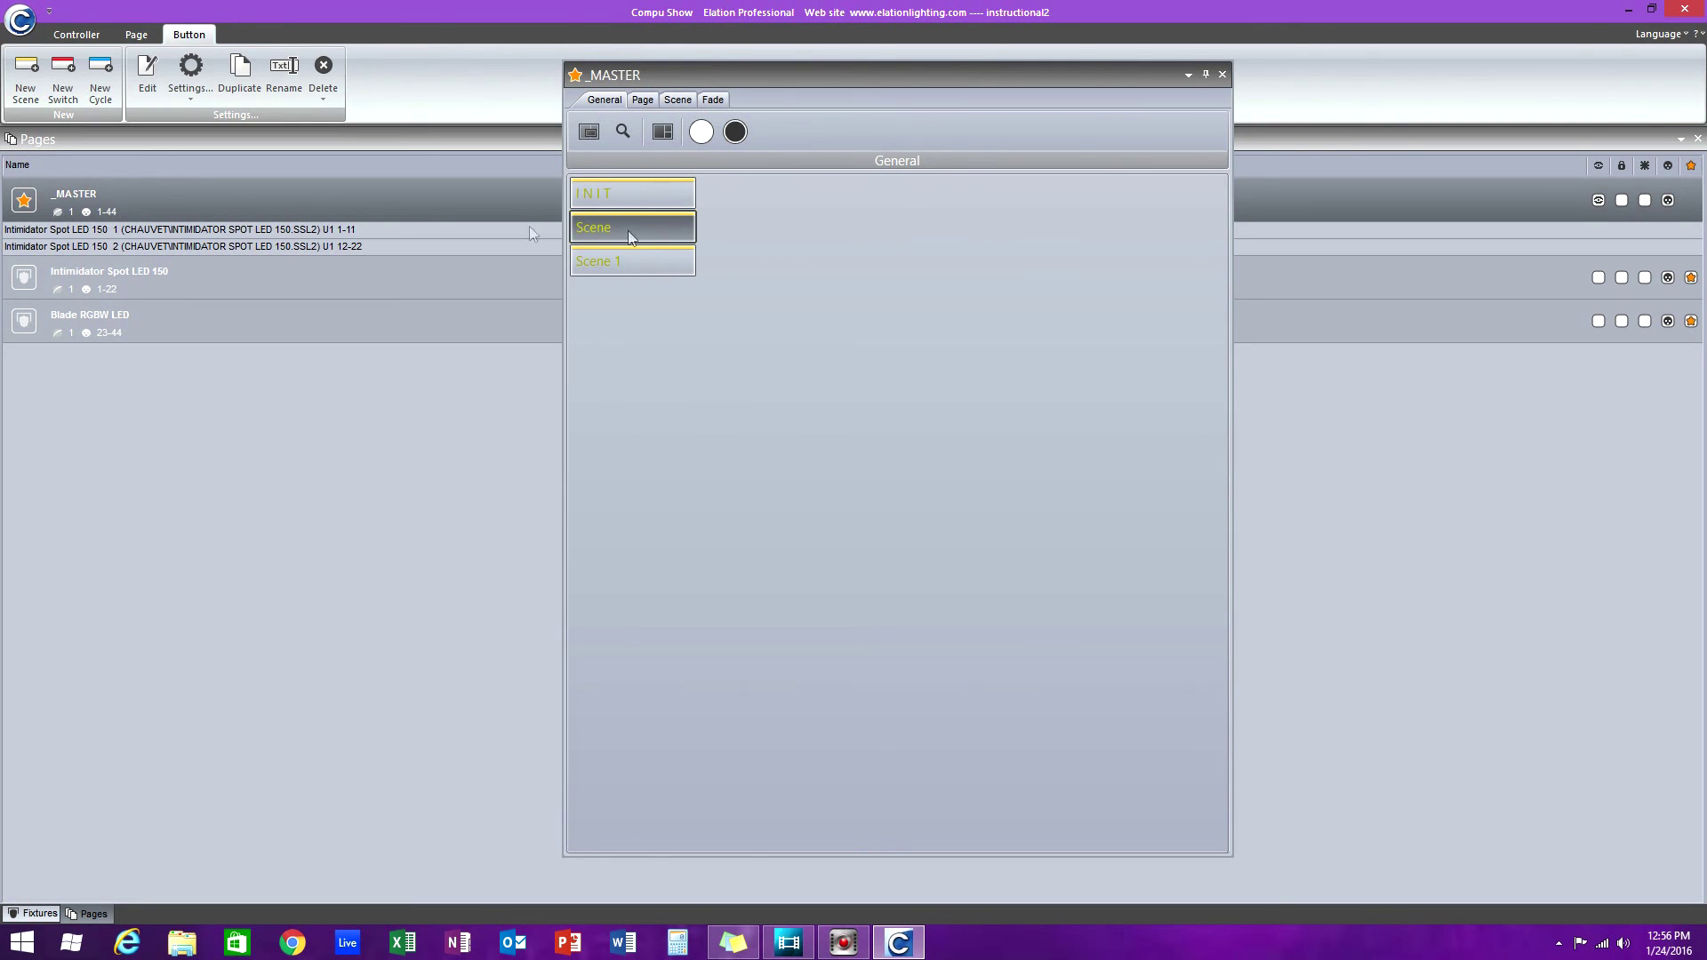
{"action": "left_click", "coordinate": [286, 89]}
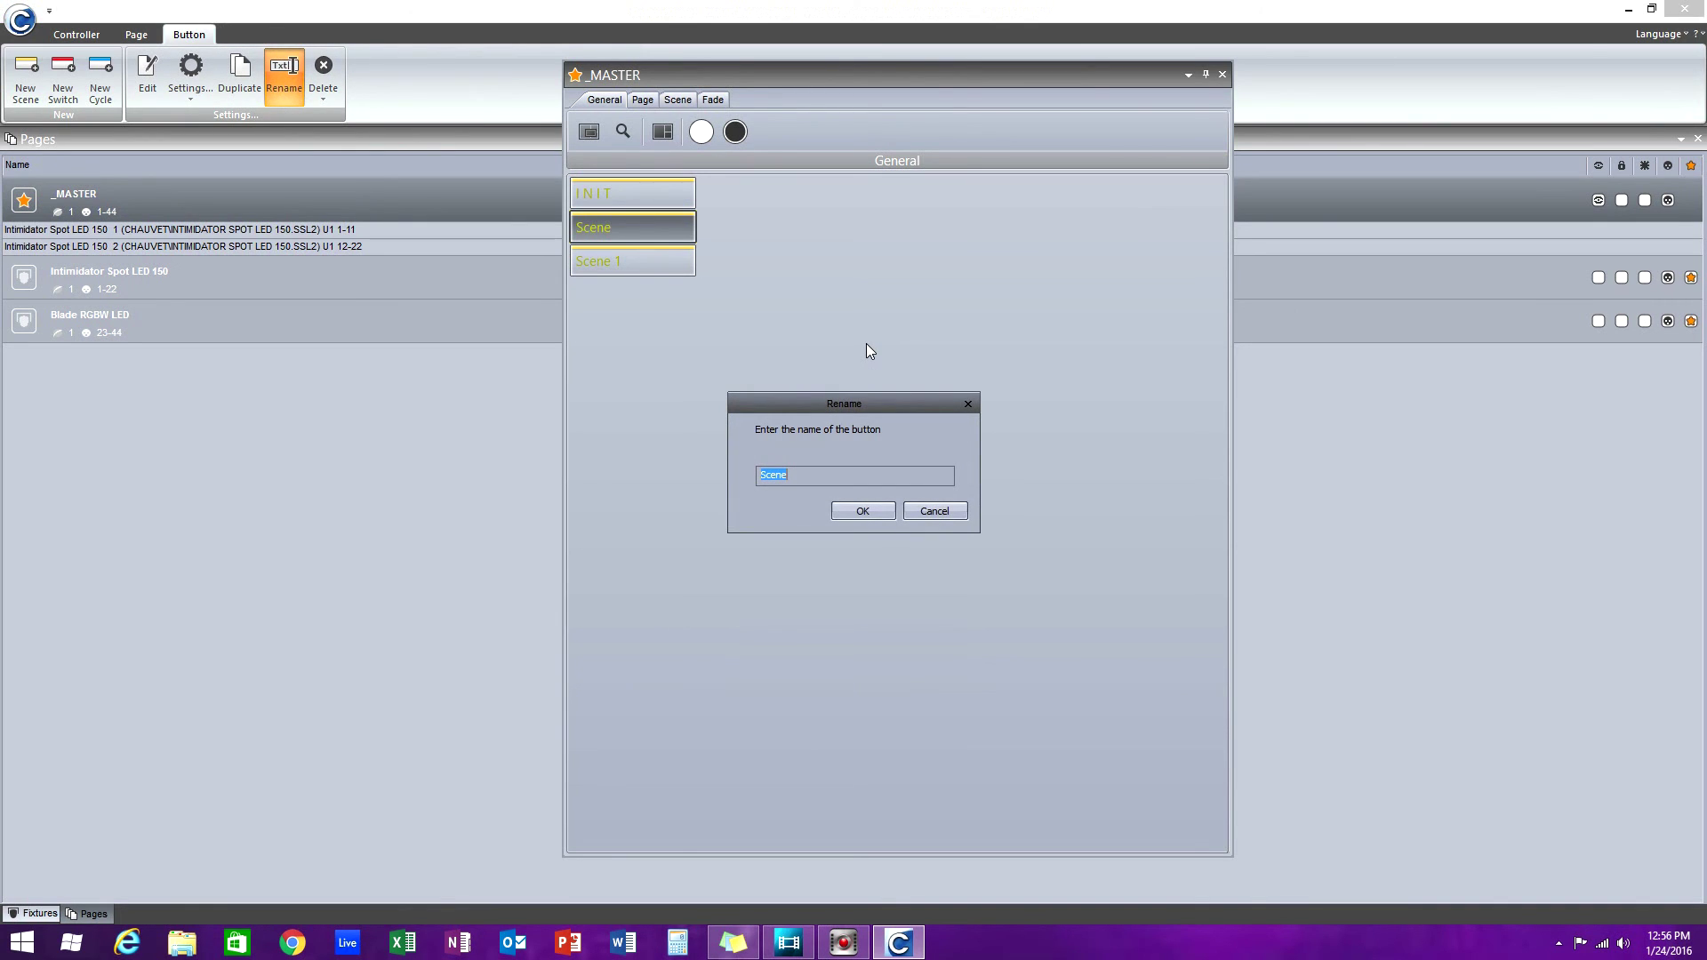
- Rename the Scene button to static1 and the Scene 1 button to moving1
{"action": "type", "text": "static1"}
{"action": "left_click", "coordinate": [864, 518]}
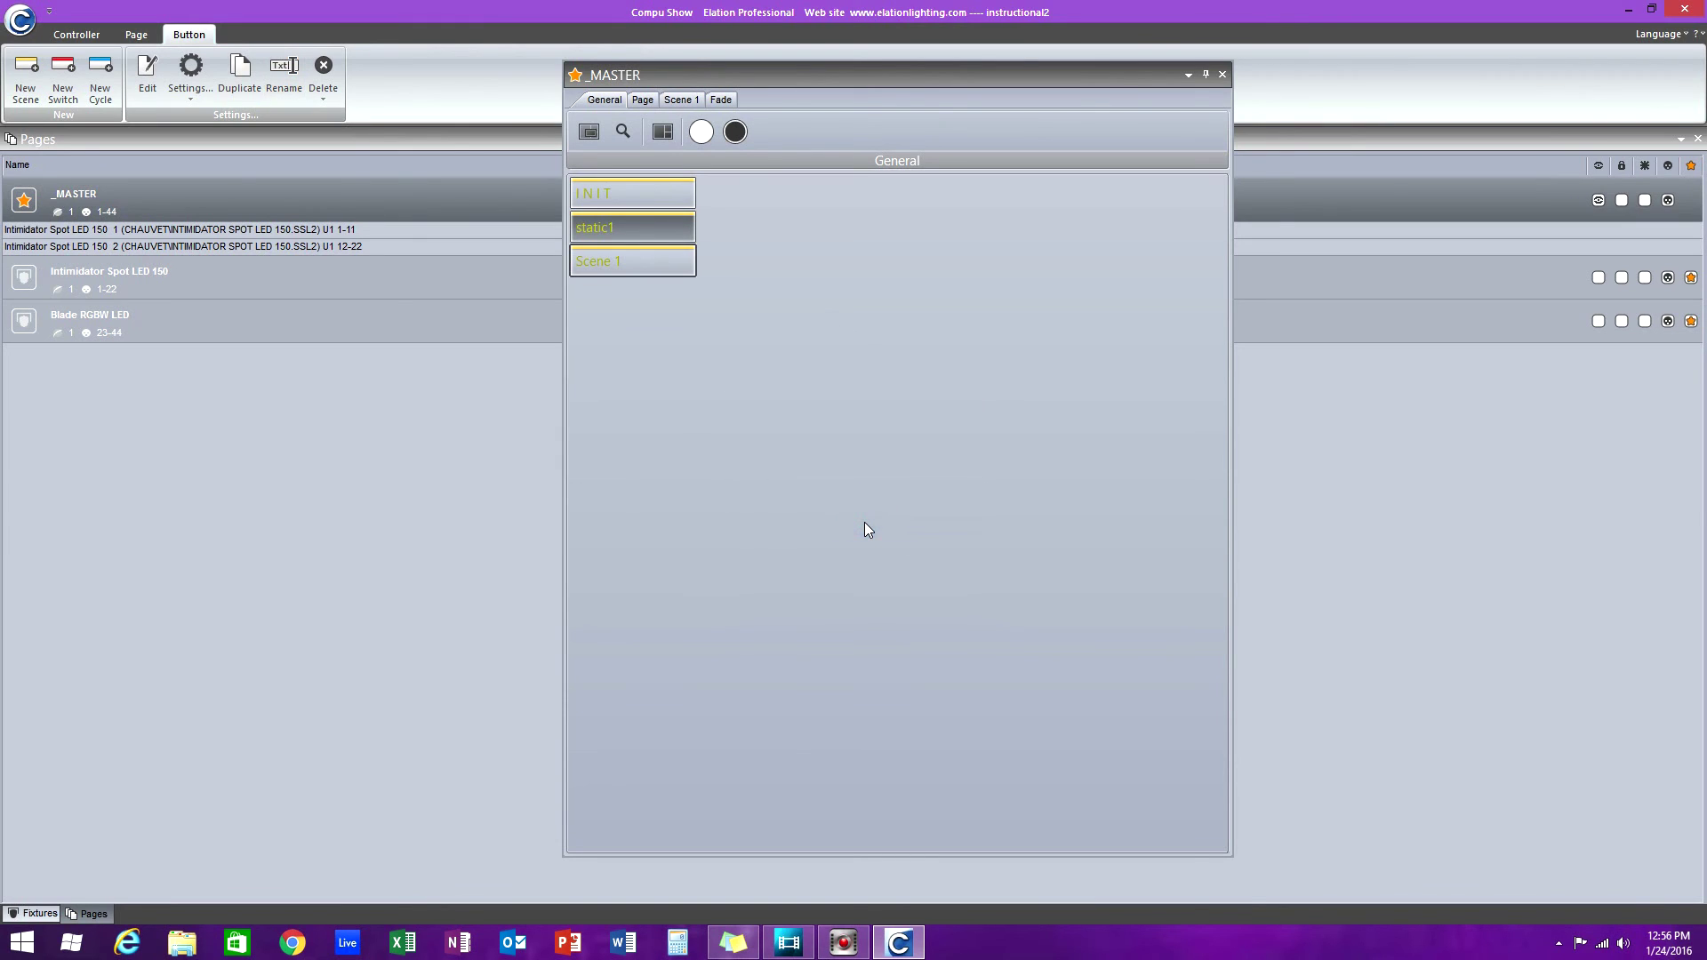
{"action": "left_click", "coordinate": [643, 269]}
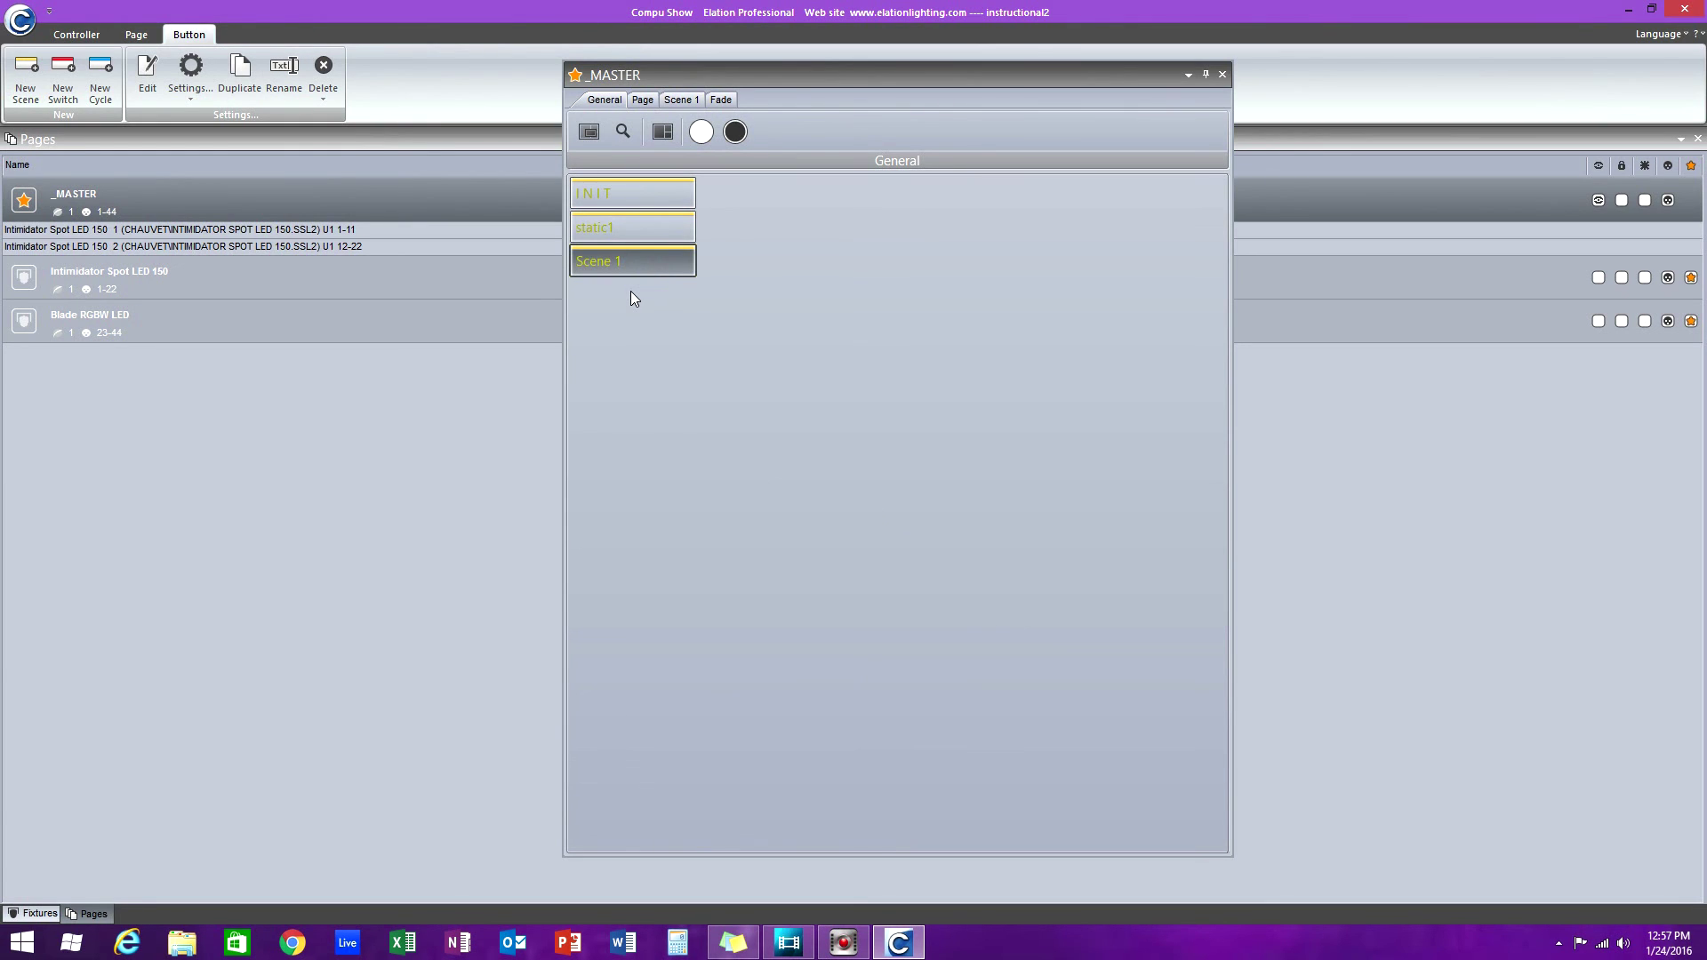
{"action": "left_click", "coordinate": [283, 79]}
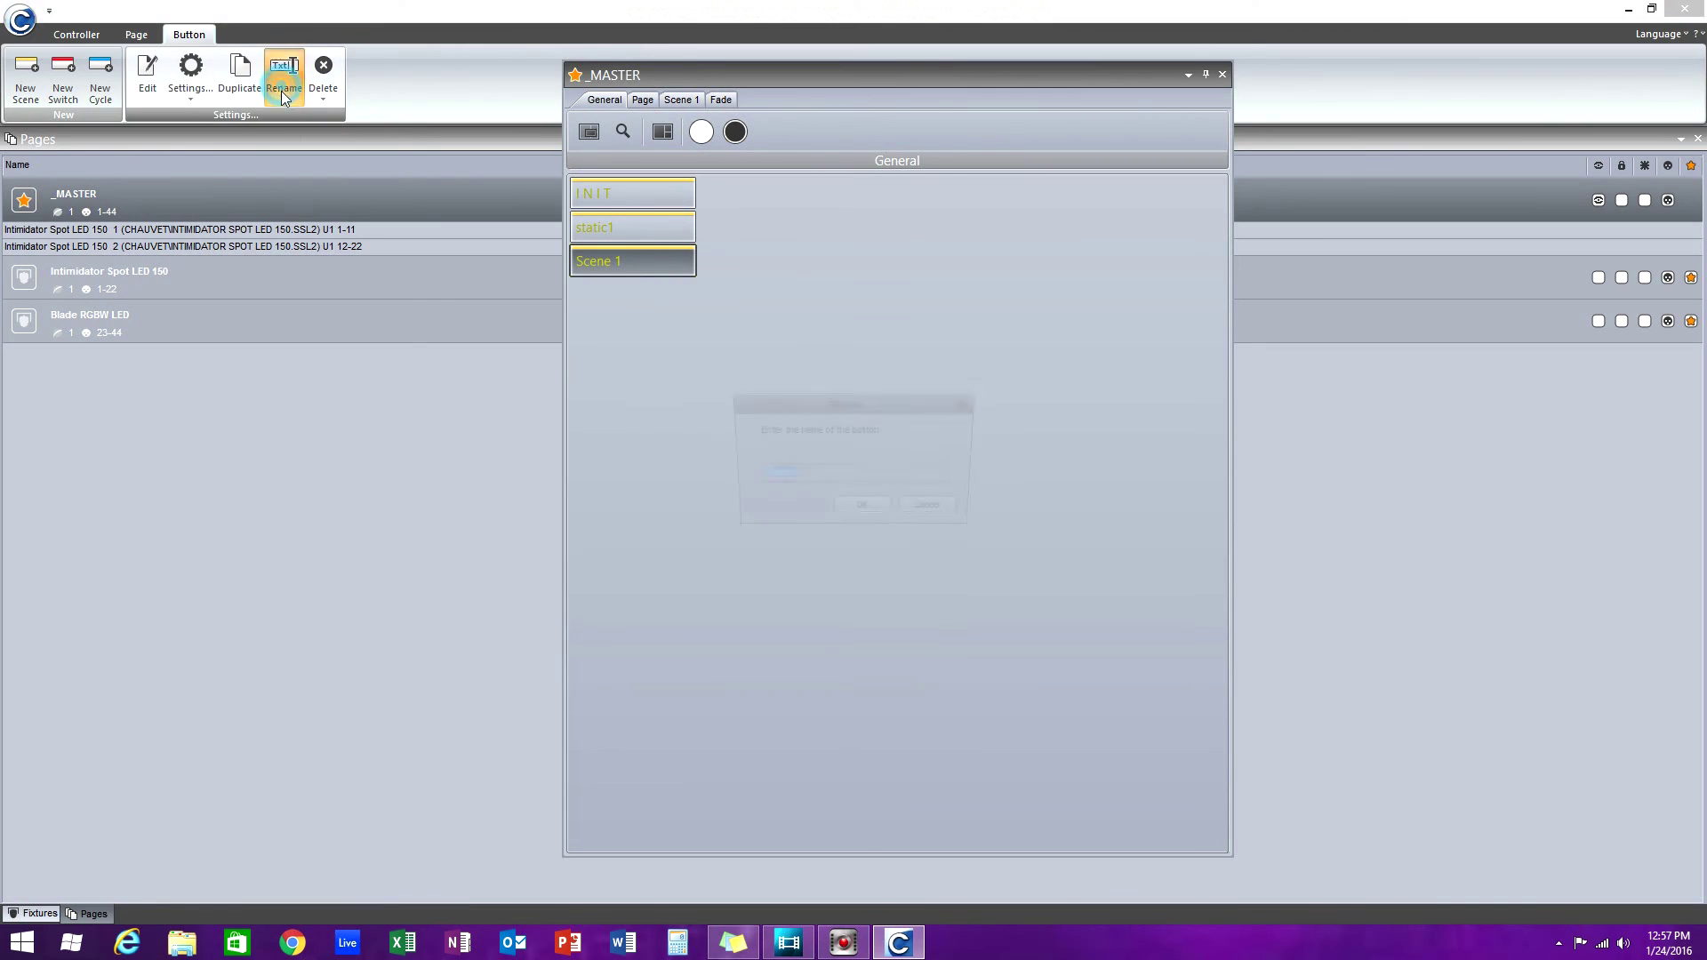
{"action": "type", "text": "moving1"}
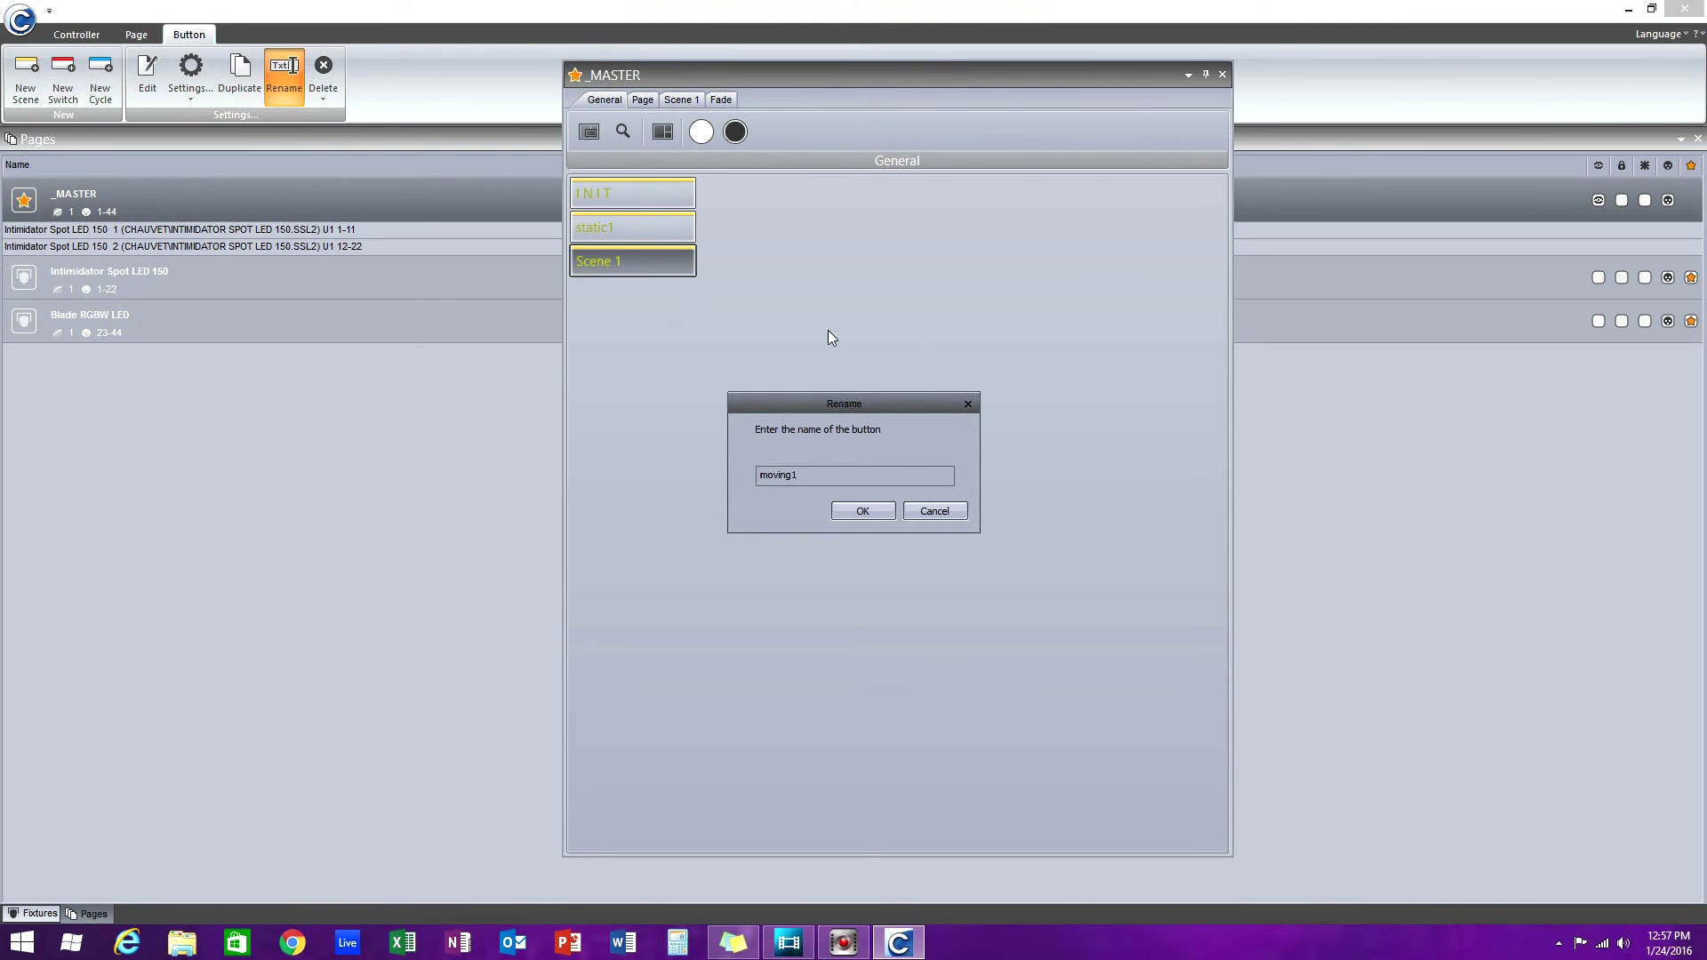
{"action": "left_click", "coordinate": [884, 509]}
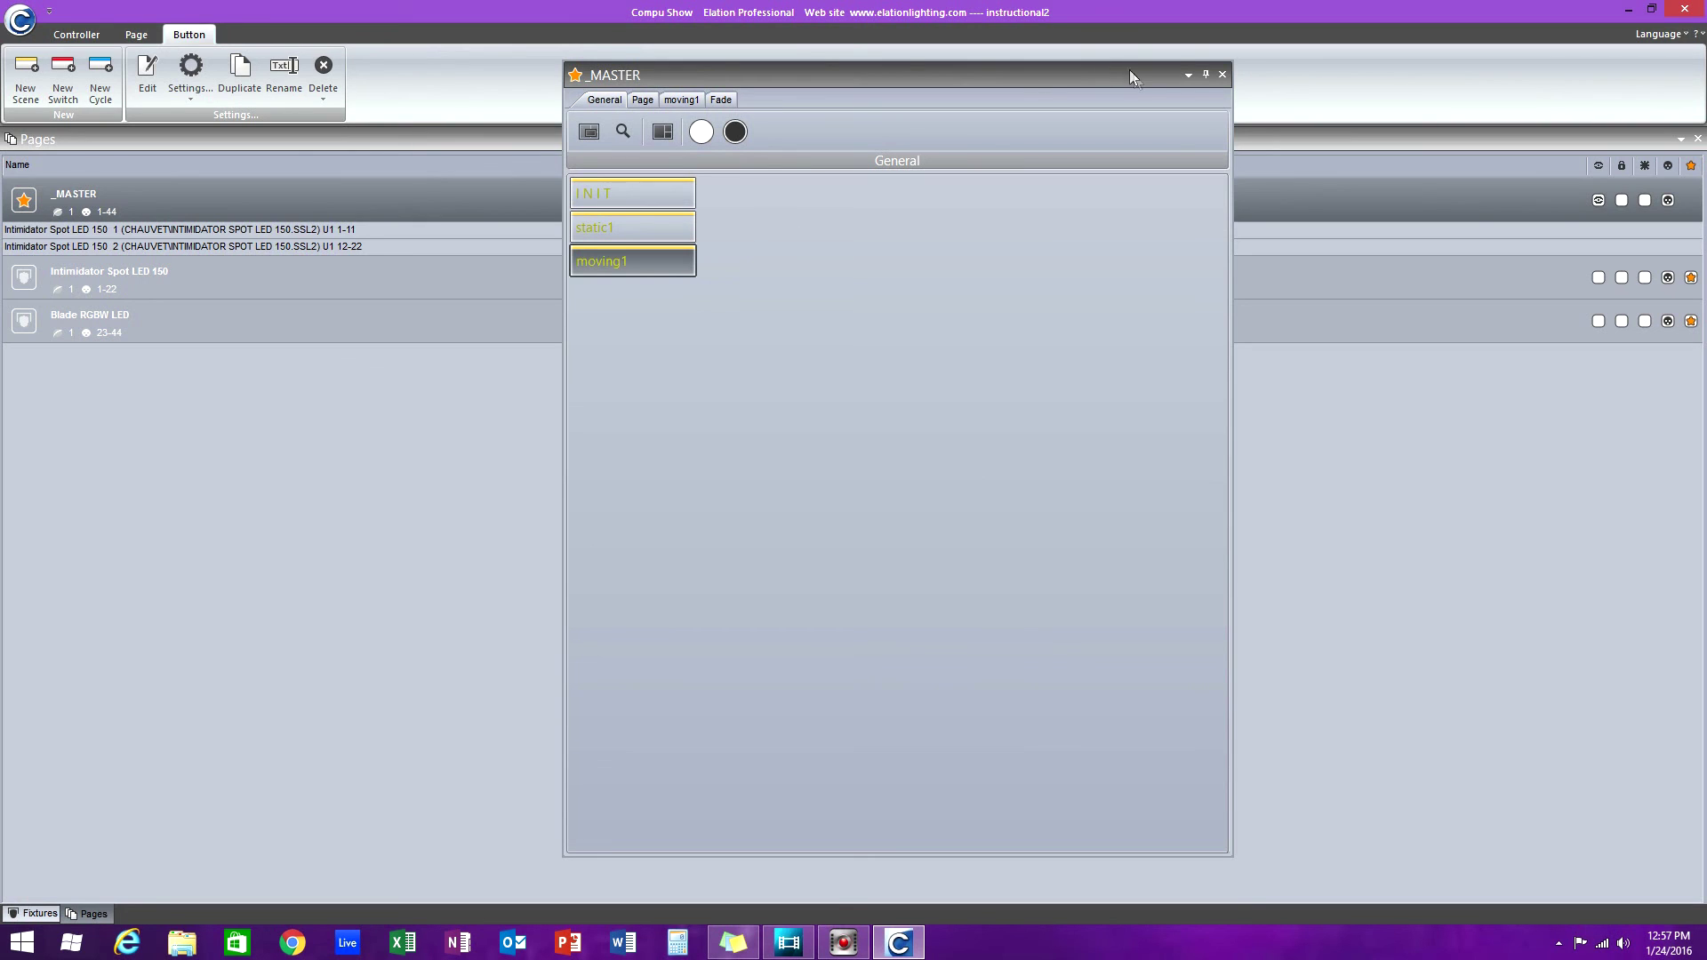
- Close the _MASTER page window and look through the Controller, Page and Button ribbon tabs, ending on Controller
{"action": "left_click", "coordinate": [1223, 75]}
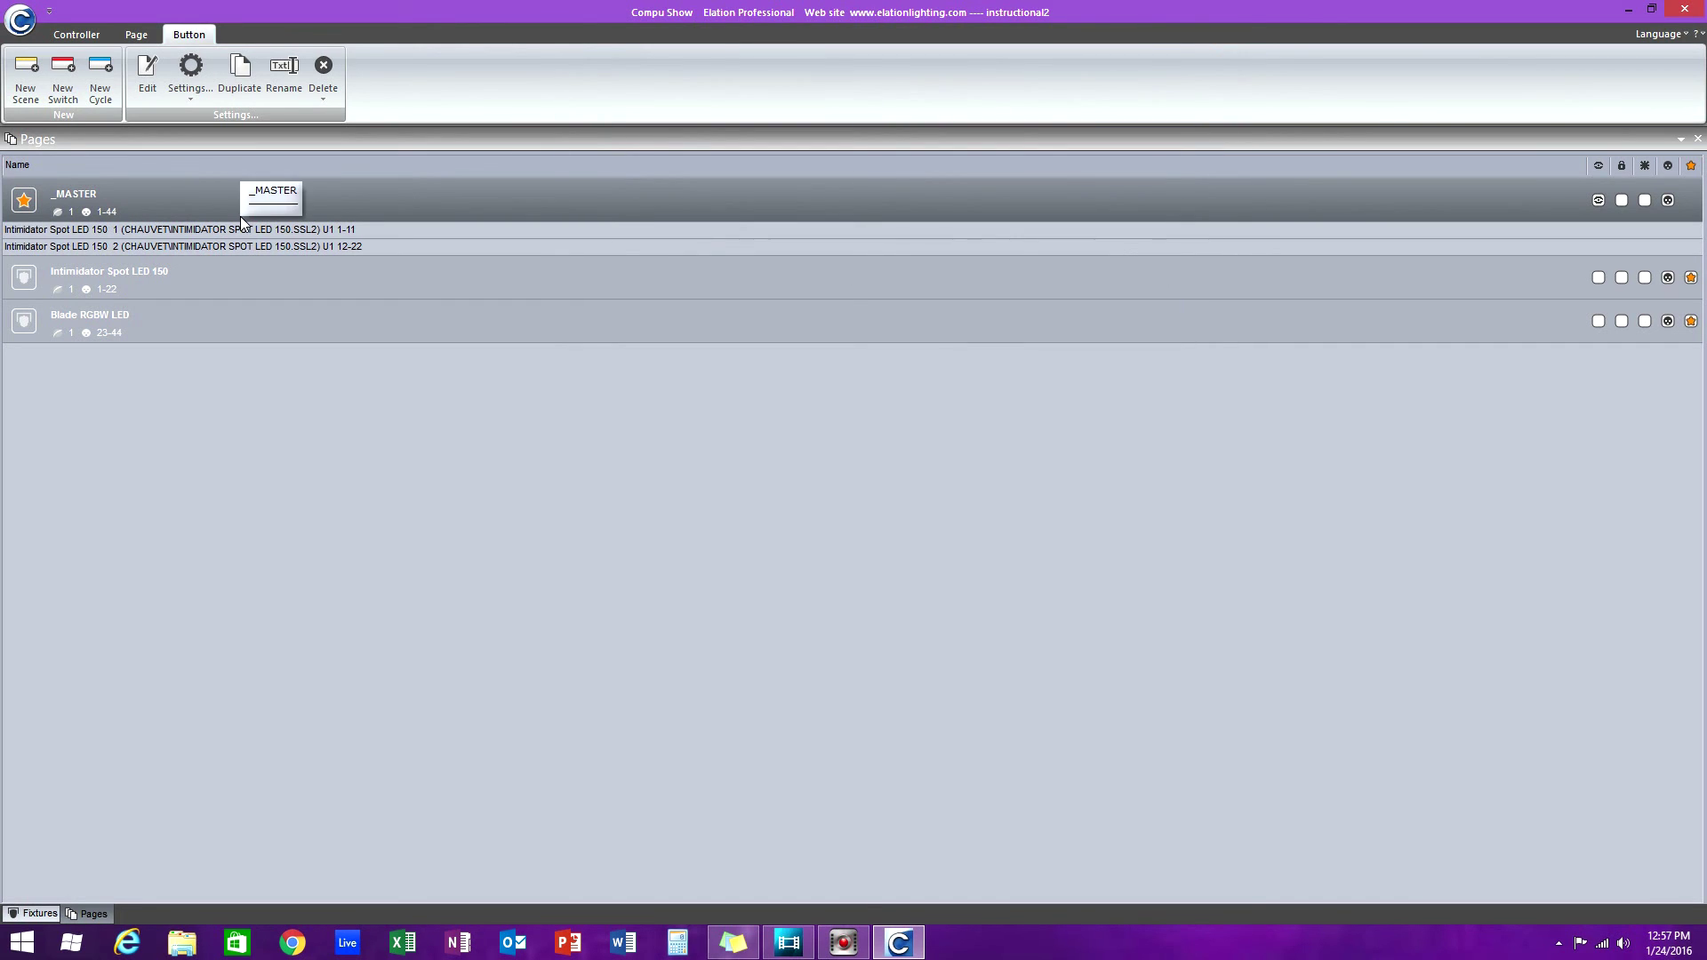
{"action": "left_click", "coordinate": [82, 34]}
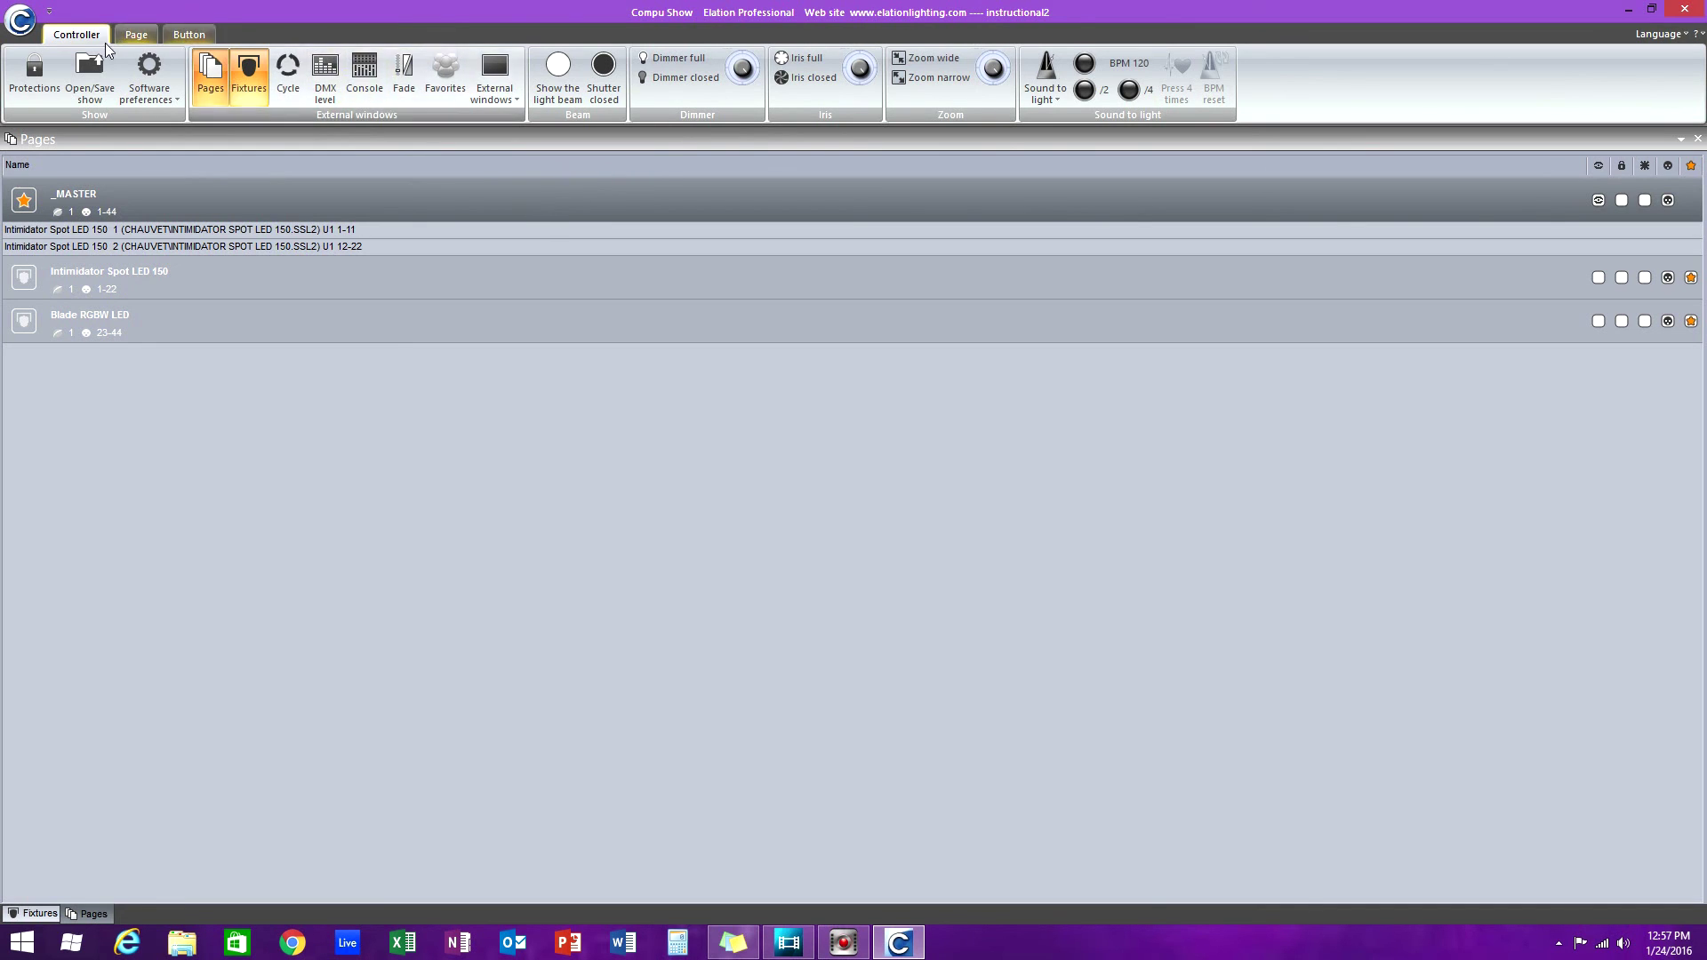
{"action": "left_click", "coordinate": [139, 37]}
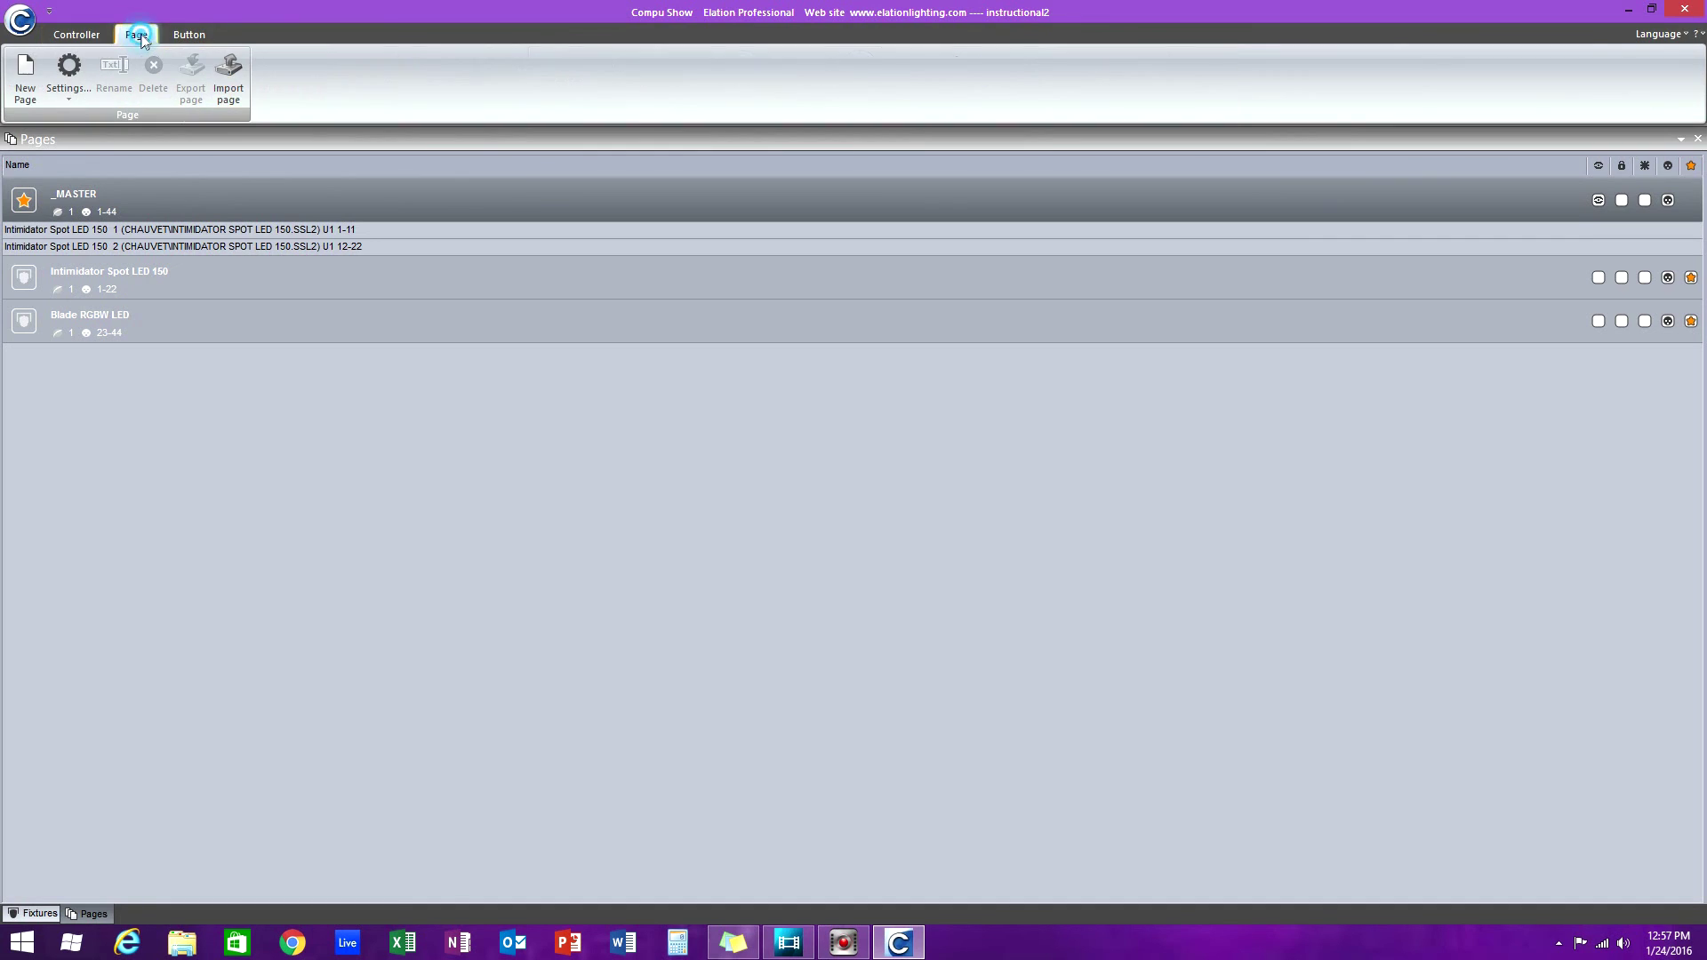
{"action": "left_click", "coordinate": [190, 38]}
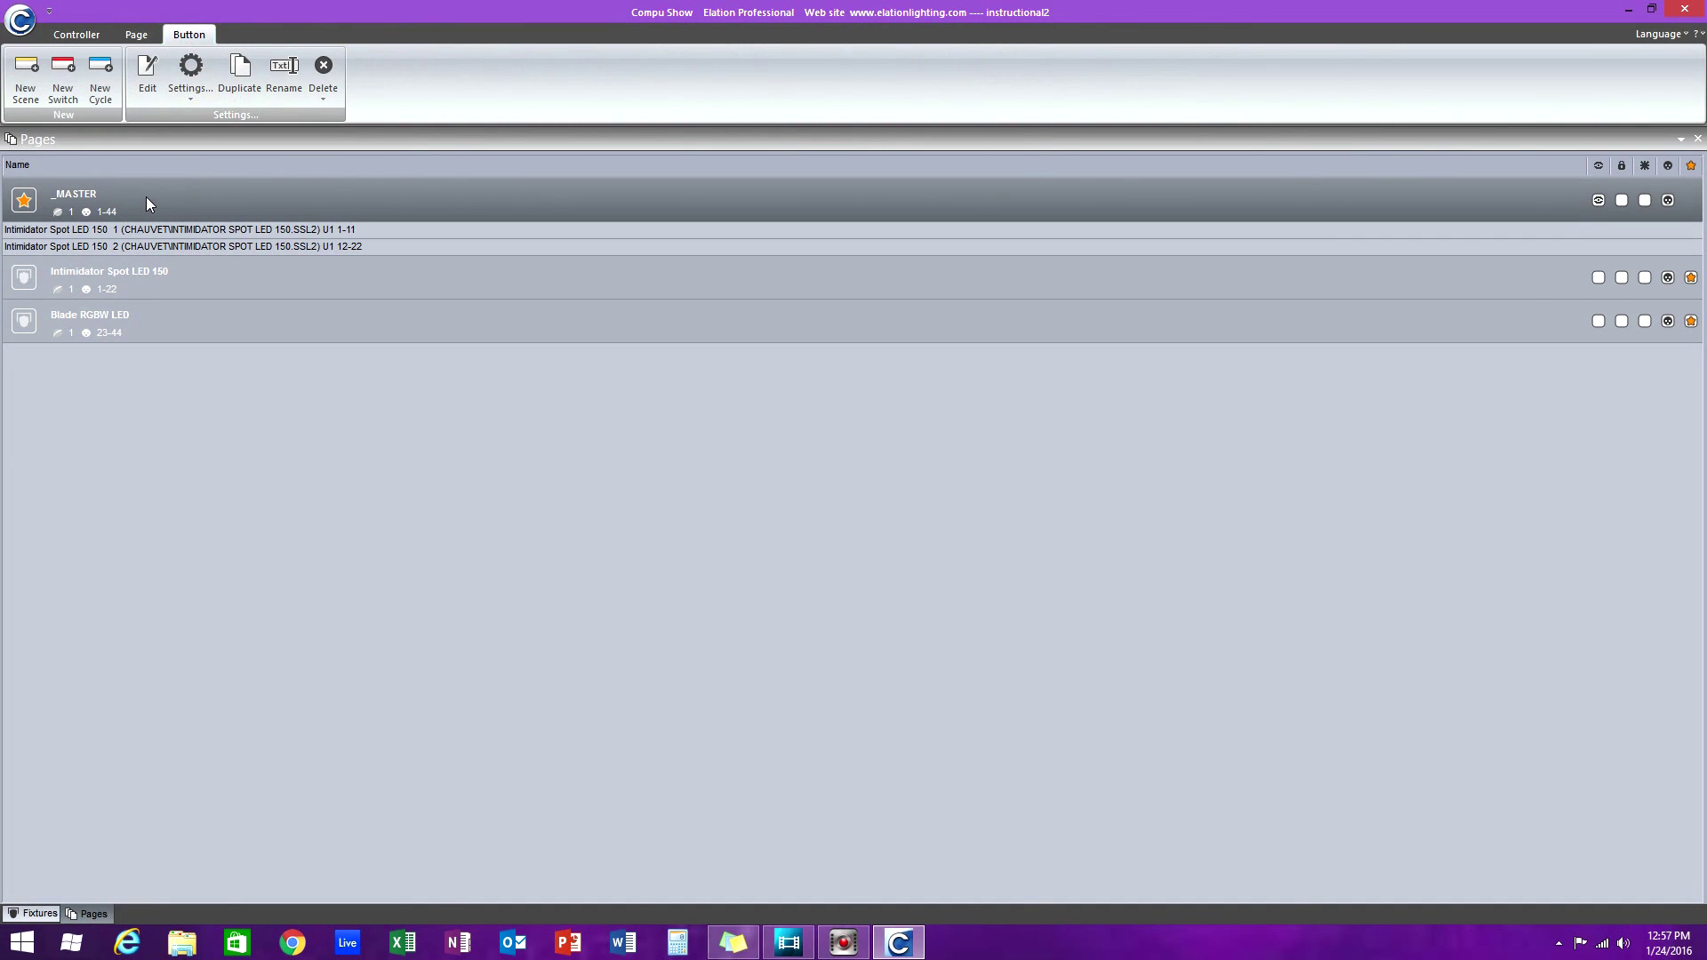
{"action": "left_click", "coordinate": [139, 36]}
{"action": "left_click", "coordinate": [82, 36]}
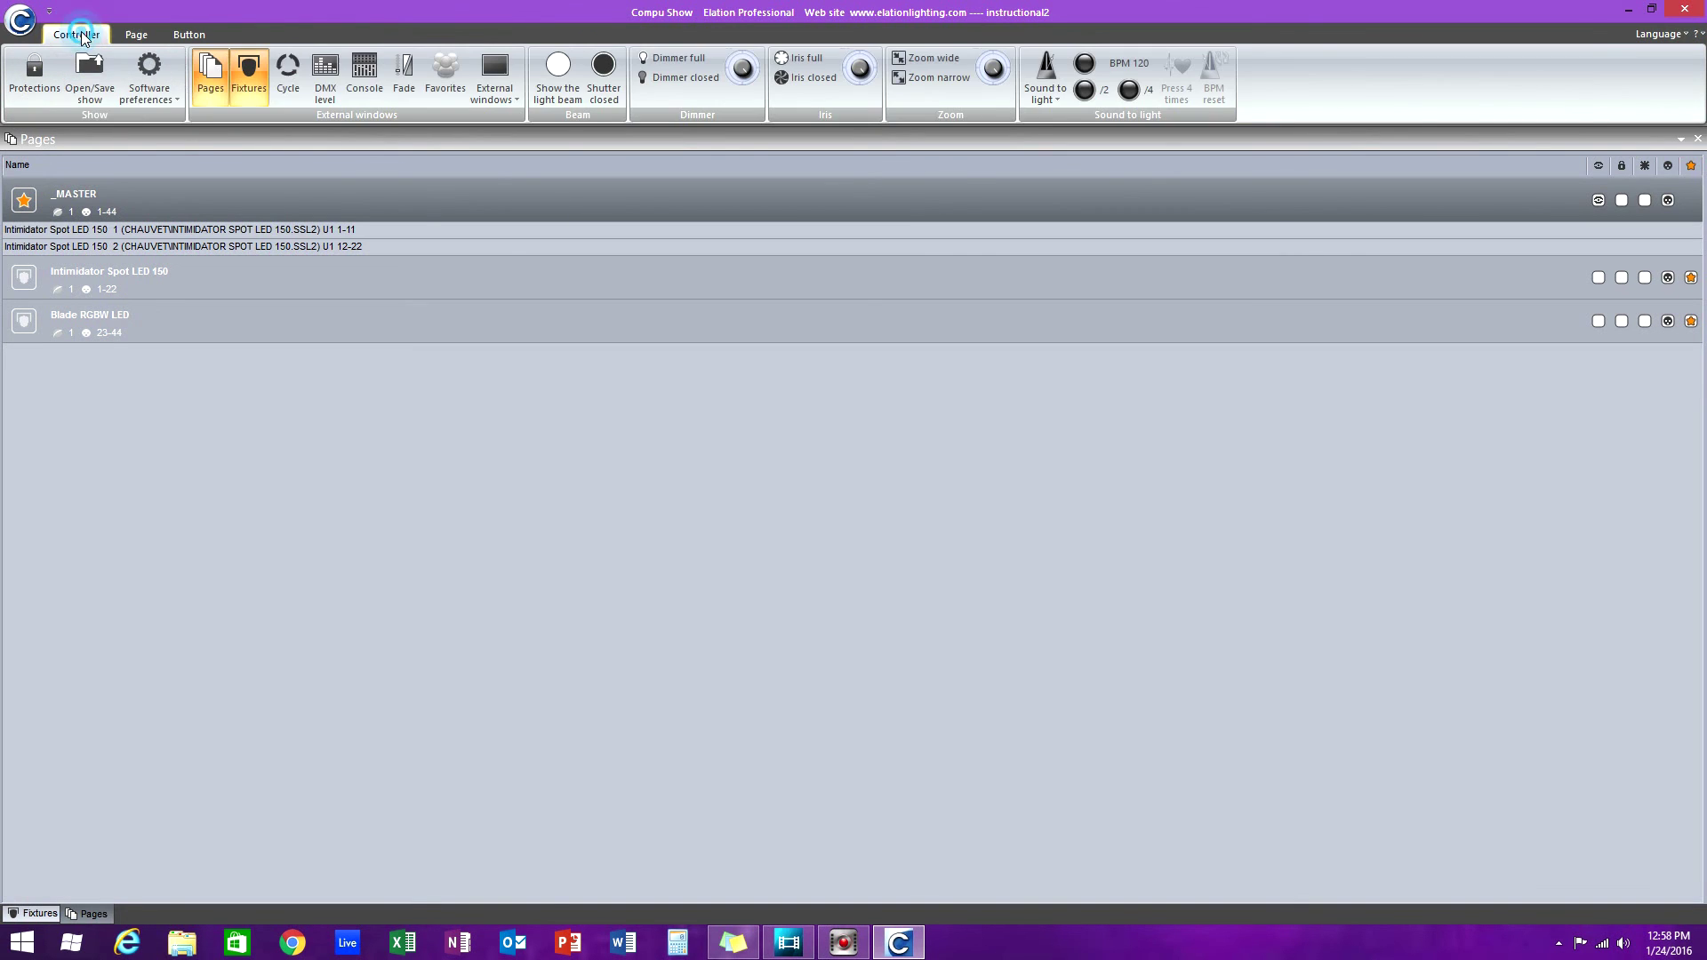